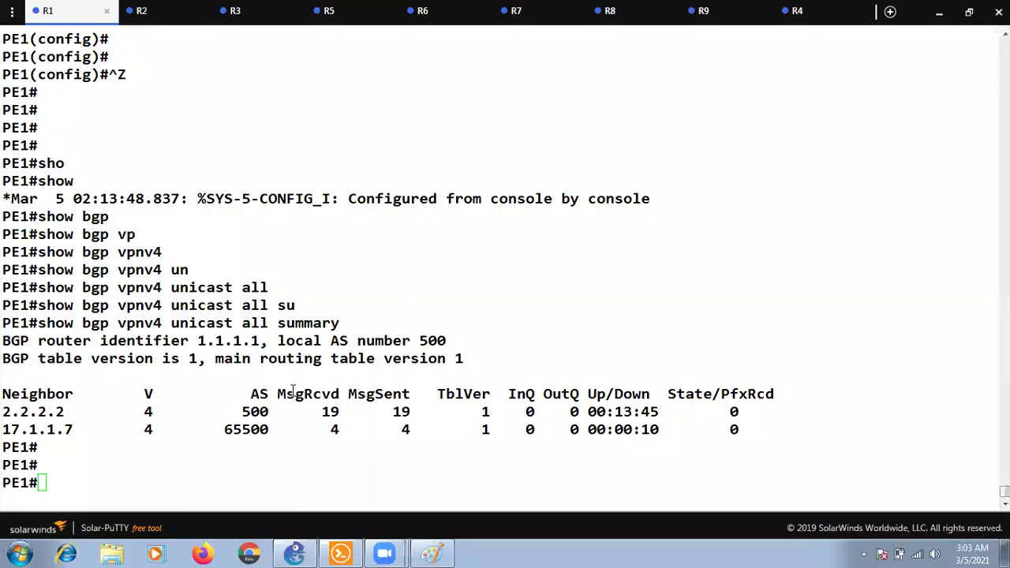
Check the MPLS L3 VPN topology diagram in GNS3 and return to the R1 console
click(568, 400)
key(Return)
key(Return)
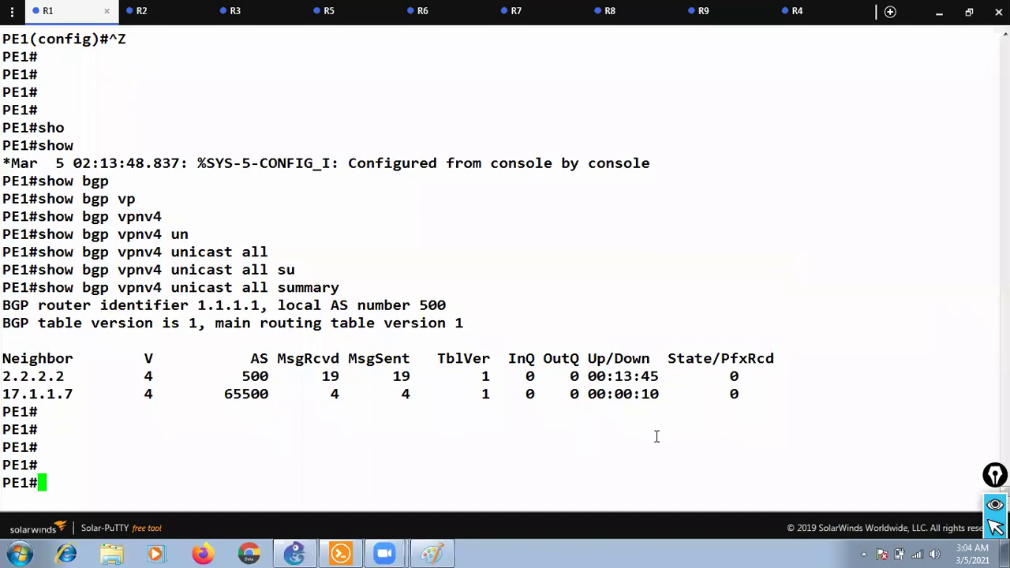
click(294, 554)
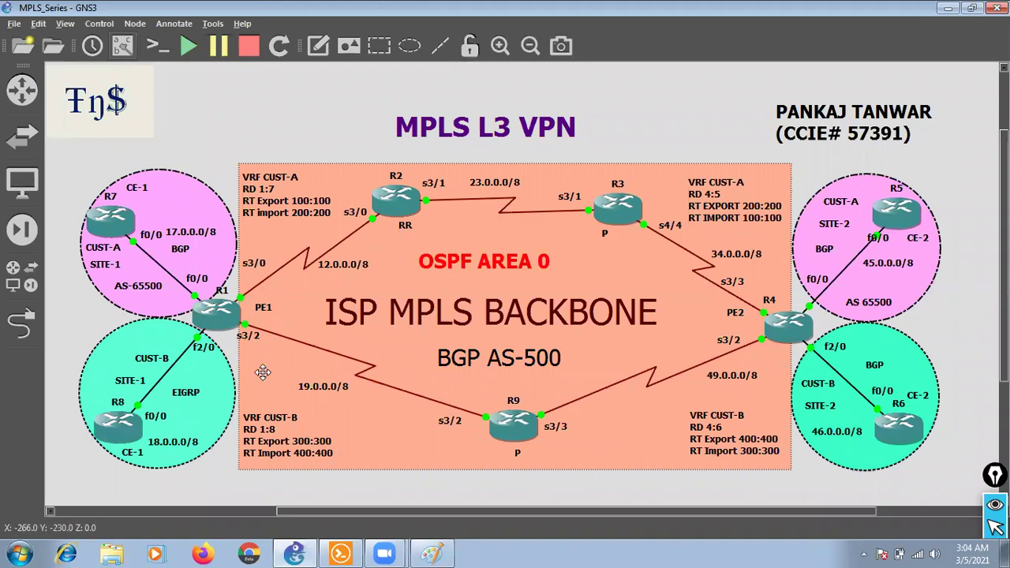
click(297, 552)
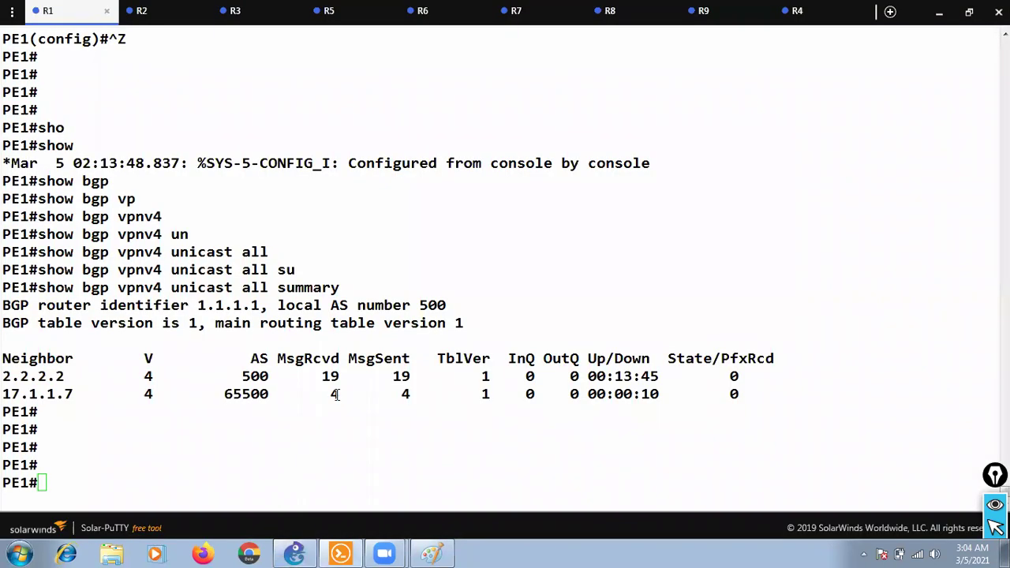
Switch to the R2 console and enter global configuration mode from the terminal
key(ctrl+Tab)
text(conf)
key(Return)
key(Return)
key(Return)
key(Return)
key(Return)
key(Return)
key(Return)
key(Return)
key(Return)
key(Return)
key(Return)
key(Return)
key(Return)
key(Return)
key(Return)
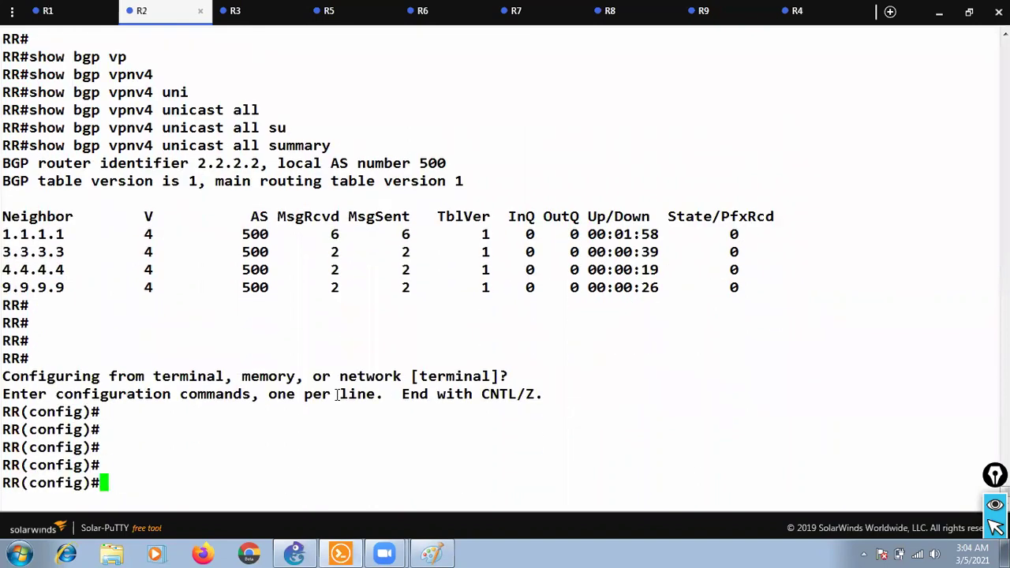
key(Return)
key(Return)
key(Return)
key(Return)
key(Return)
key(Return)
Enable MPLS globally on R2 with the command mpls ip
text(mpl)
key(Tab)
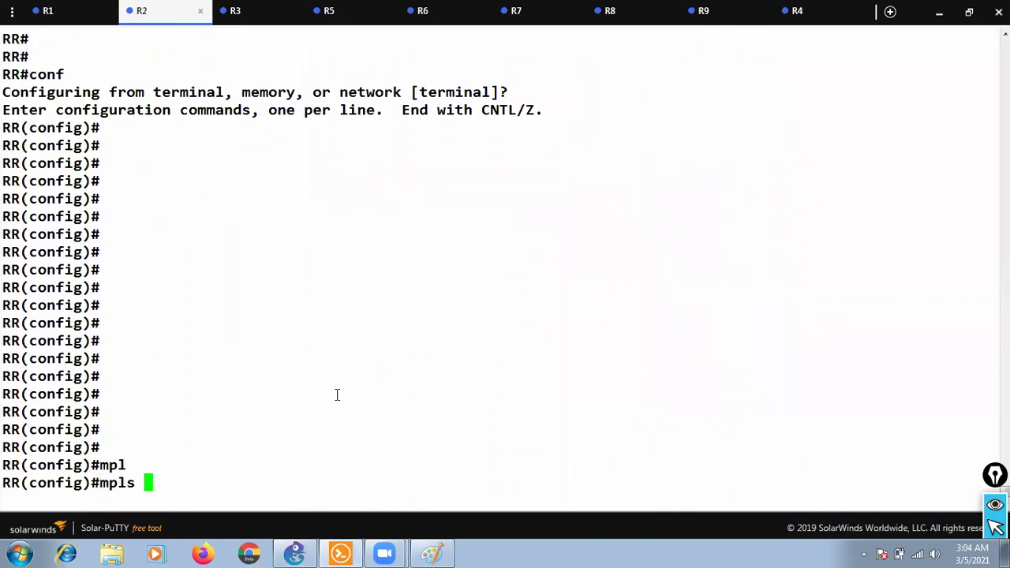
text(ip)
key(Return)
key(Return)
key(Return)
key(Return)
key(Return)
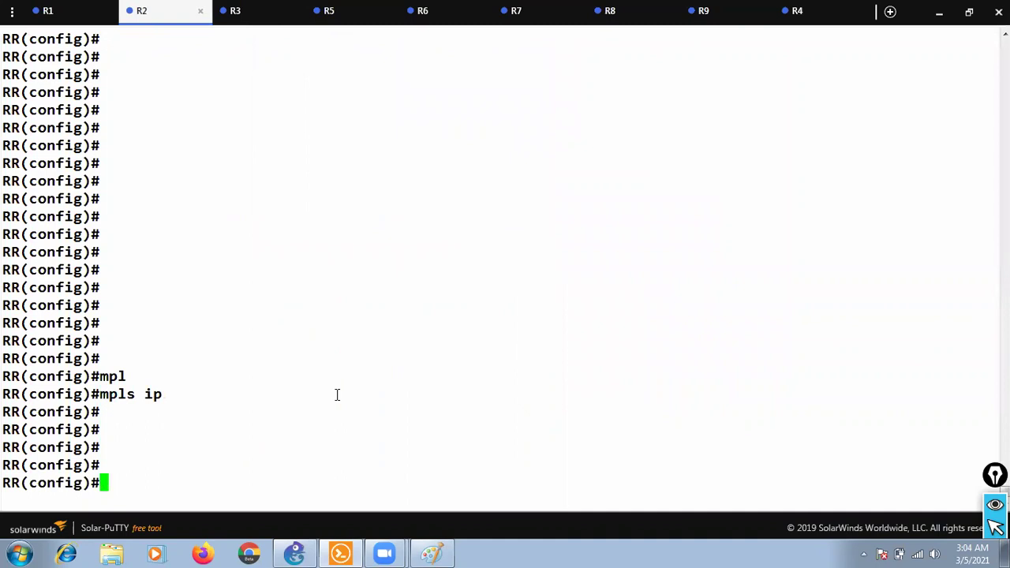
key(Return)
key(Return)
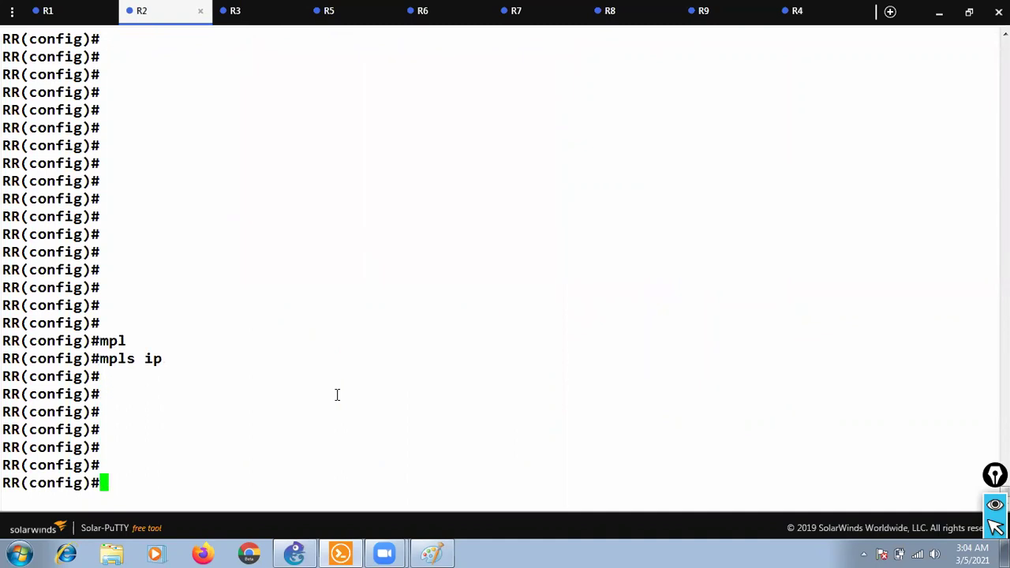
key(Return)
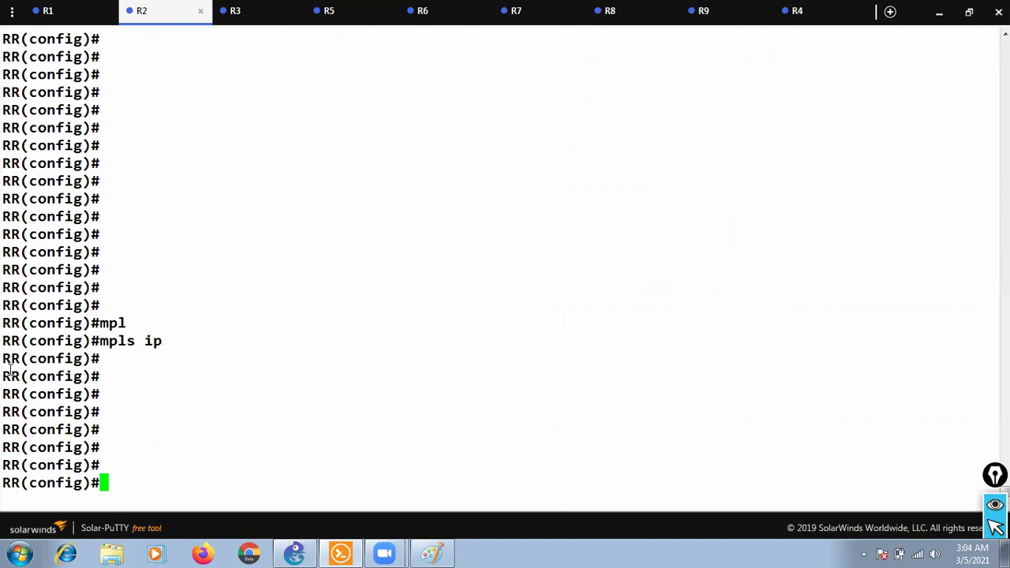
Examine the global mpls ip command on R2, and switch to GNS3 to review the topology diagram
drag(3, 376, 161, 382)
click(161, 382)
key(Return)
key(Return)
key(Return)
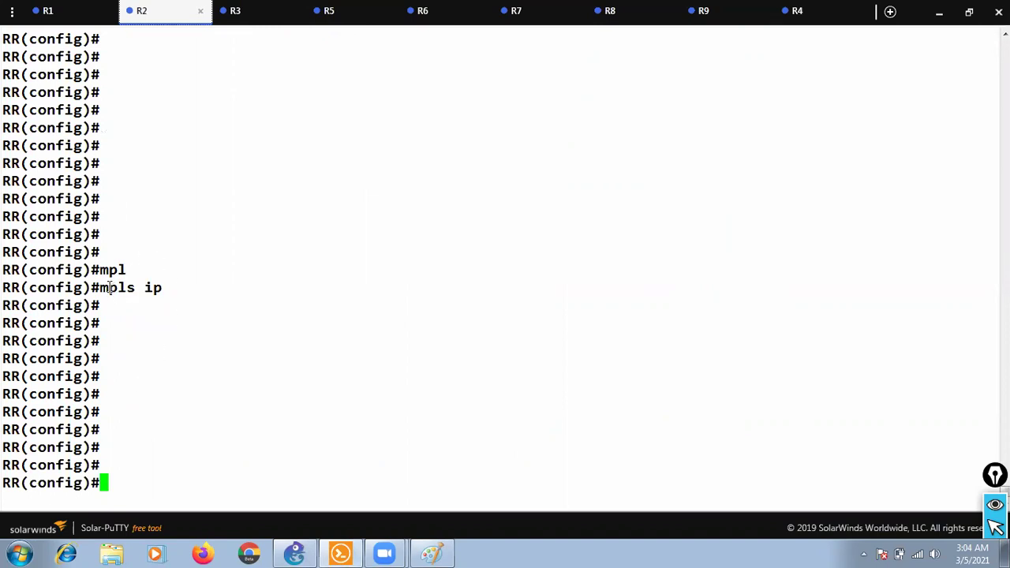
drag(101, 289, 203, 289)
click(207, 343)
click(294, 554)
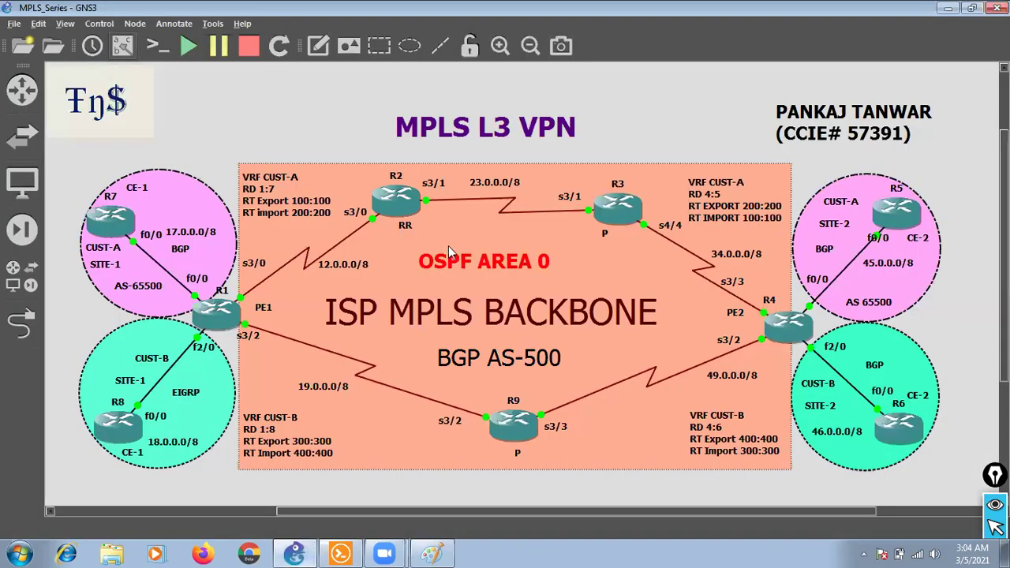
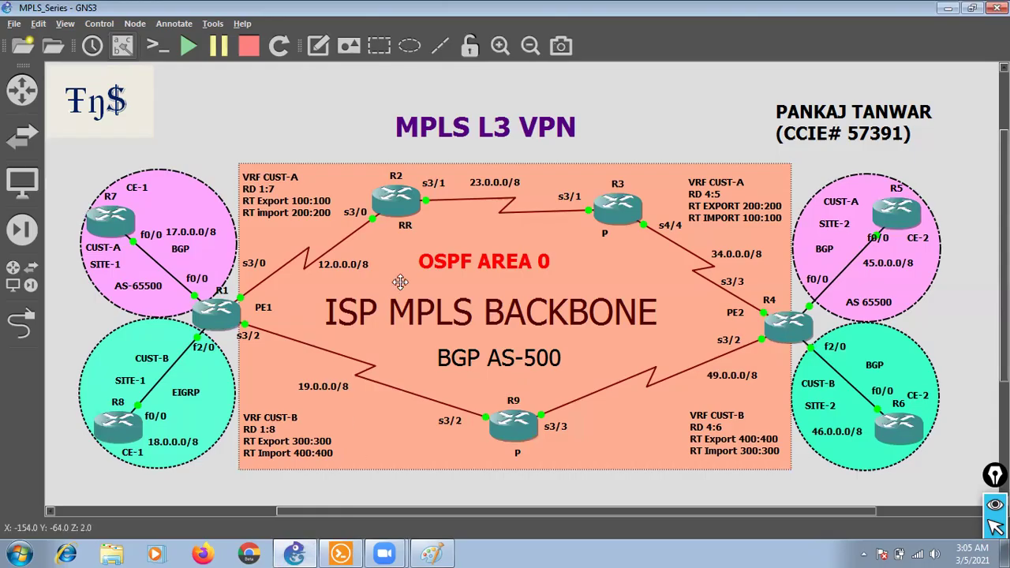
Return to the R2 console and enable MPLS on interface s3/0 with mpls ip
click(306, 552)
click(345, 553)
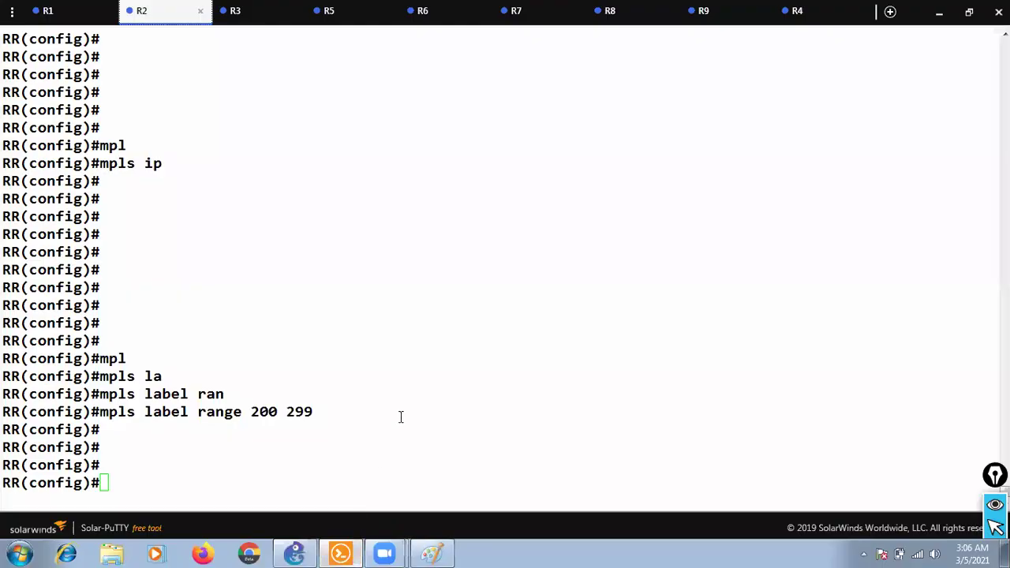
text(int s3/)
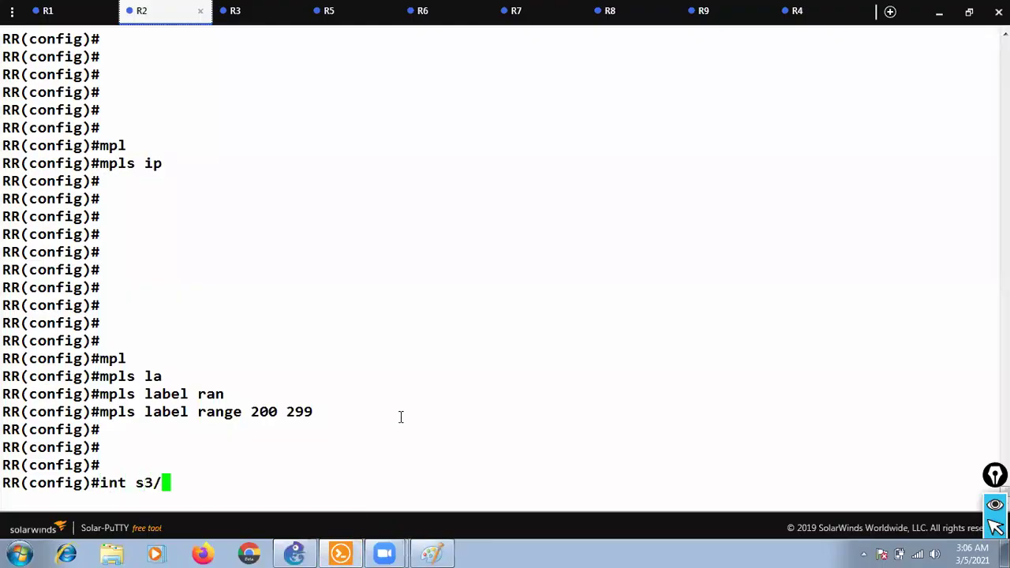
text(0)
key(Return)
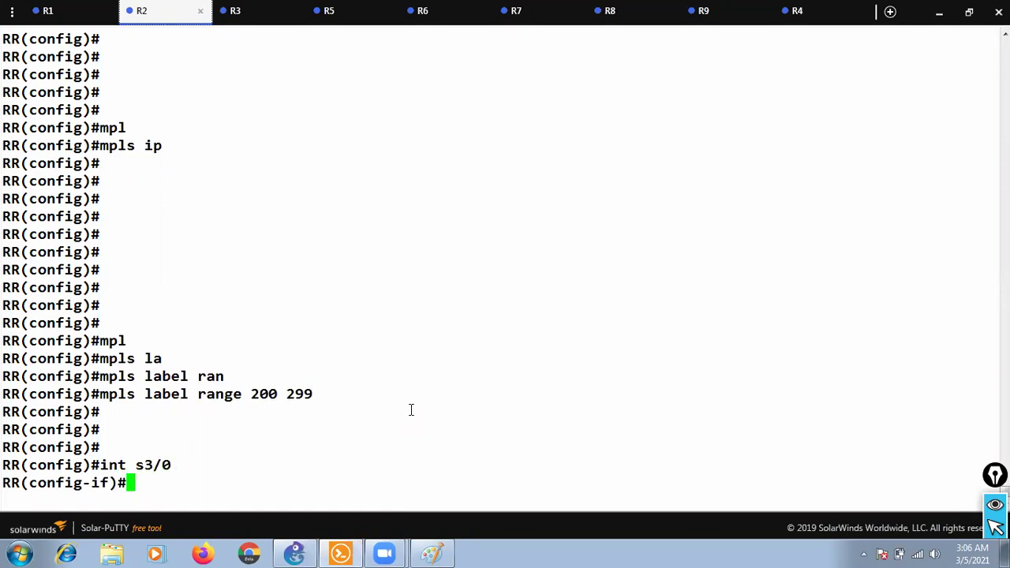
click(294, 552)
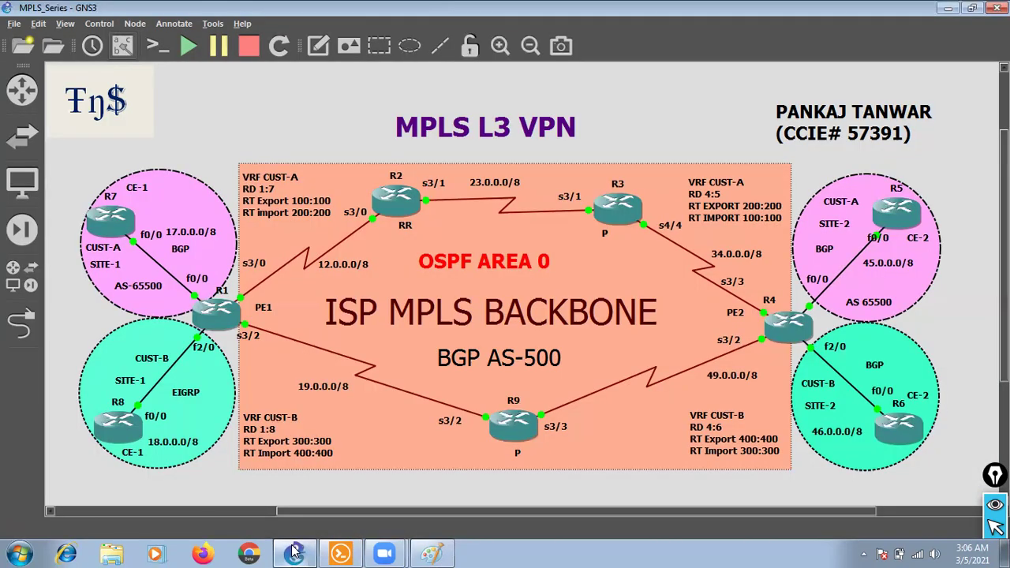
click(294, 552)
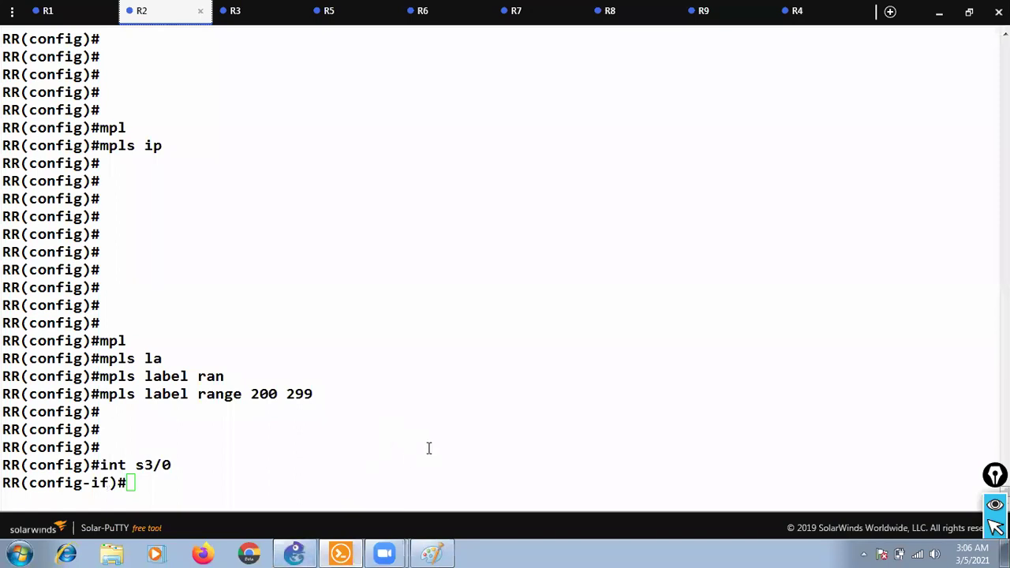
text(mpl)
key(Tab)
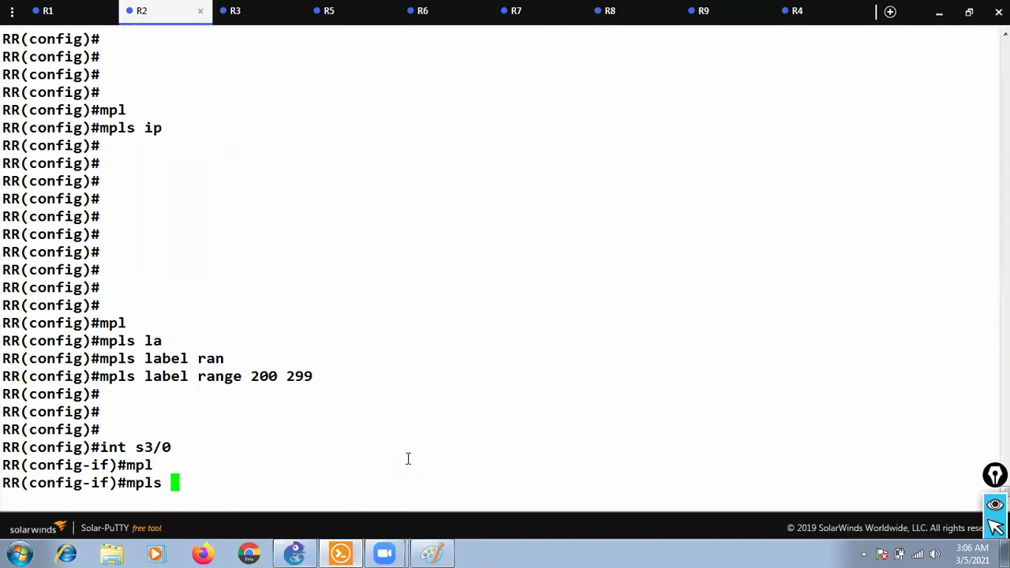
text(ip)
key(Tab)
key(Return)
key(Return)
key(Return)
key(Return)
key(Return)
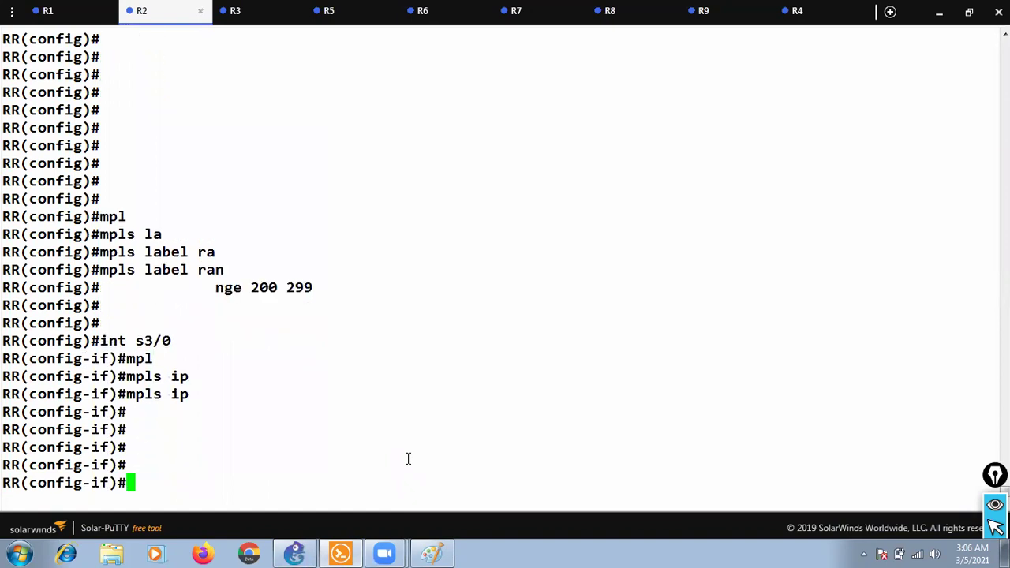
Enable MPLS on R2's interface s3/1 with mpls ip and exit configuration mode
key(Up)
key(Up)
key(Return)
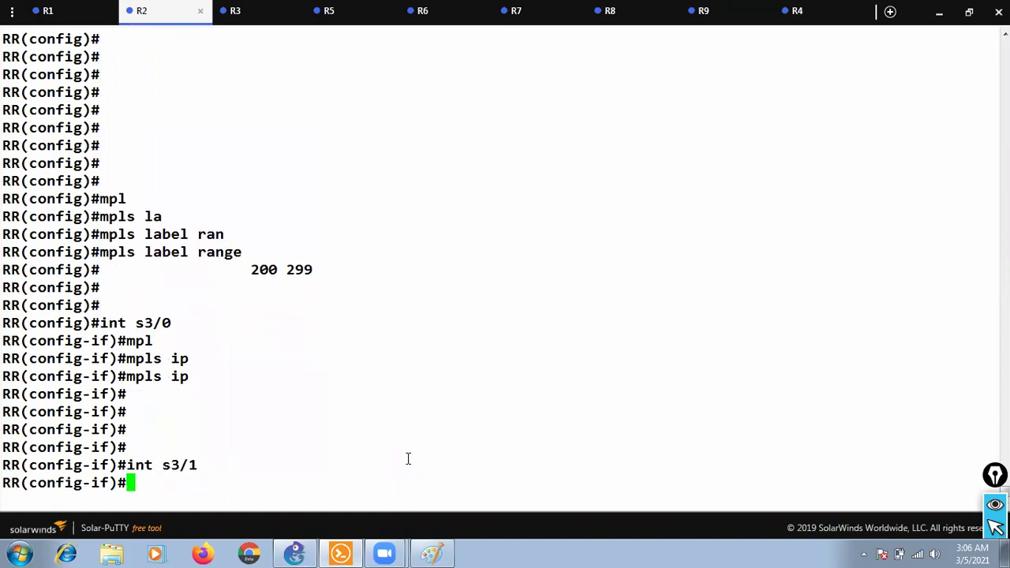
key(Return)
key(Return)
text(mpls)
key(Tab)
text(ip)
key(Tab)
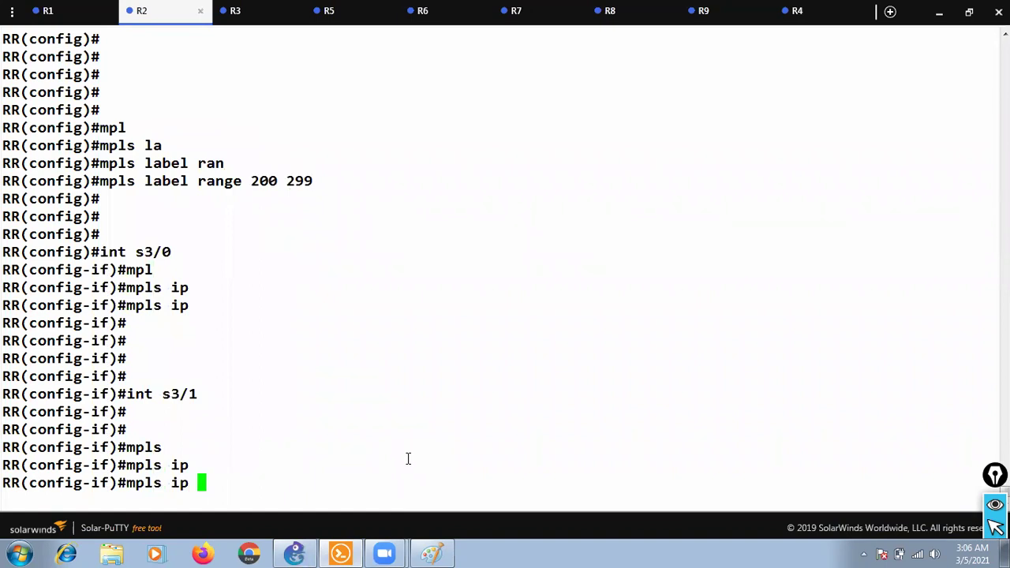
key(Return)
key(Return)
key(Return)
key(ctrl+z)
key(Return)
key(Return)
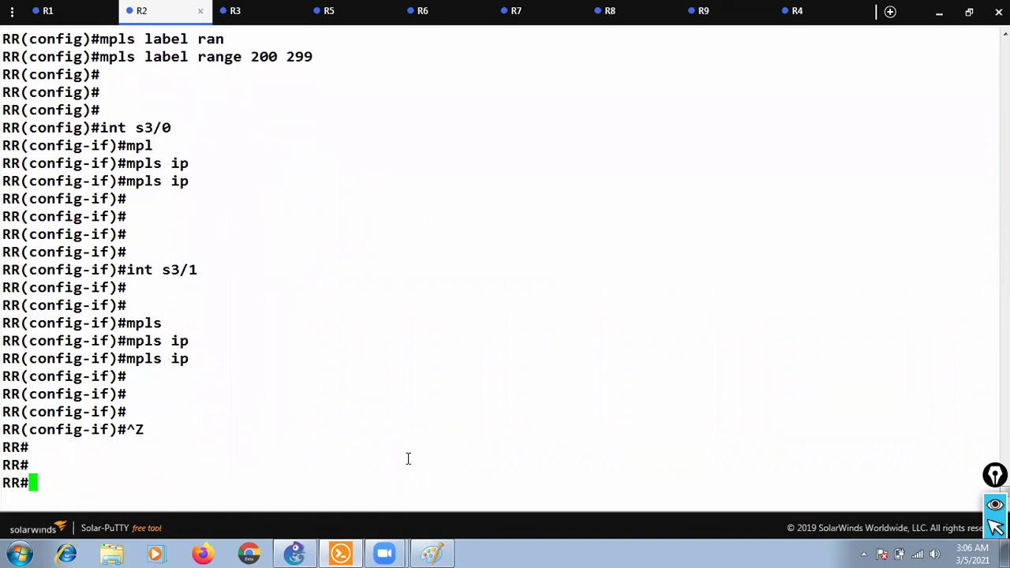
Check the GNS3 topology, switch to the R1 console and enter global configuration mode there
click(294, 553)
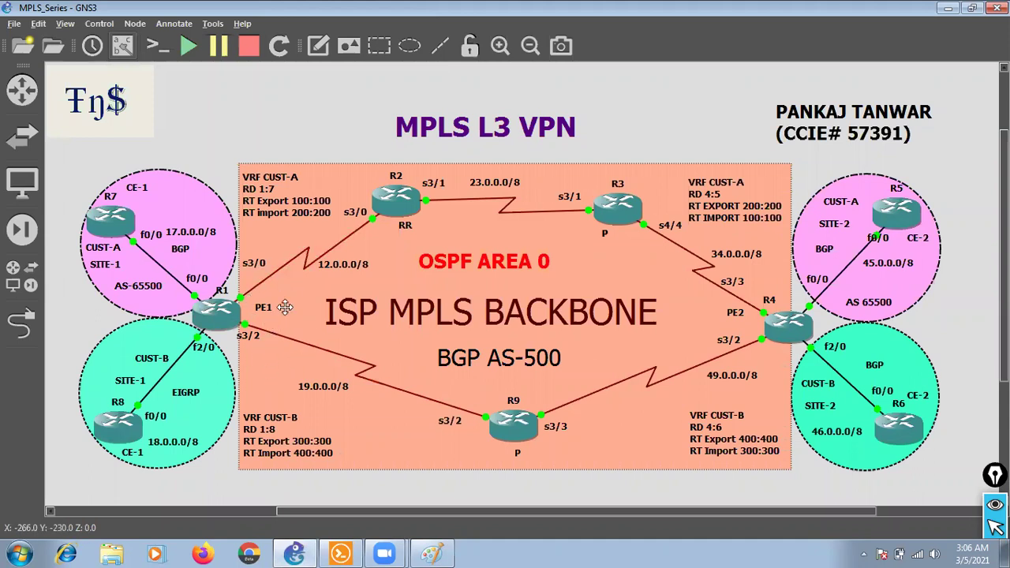
click(299, 552)
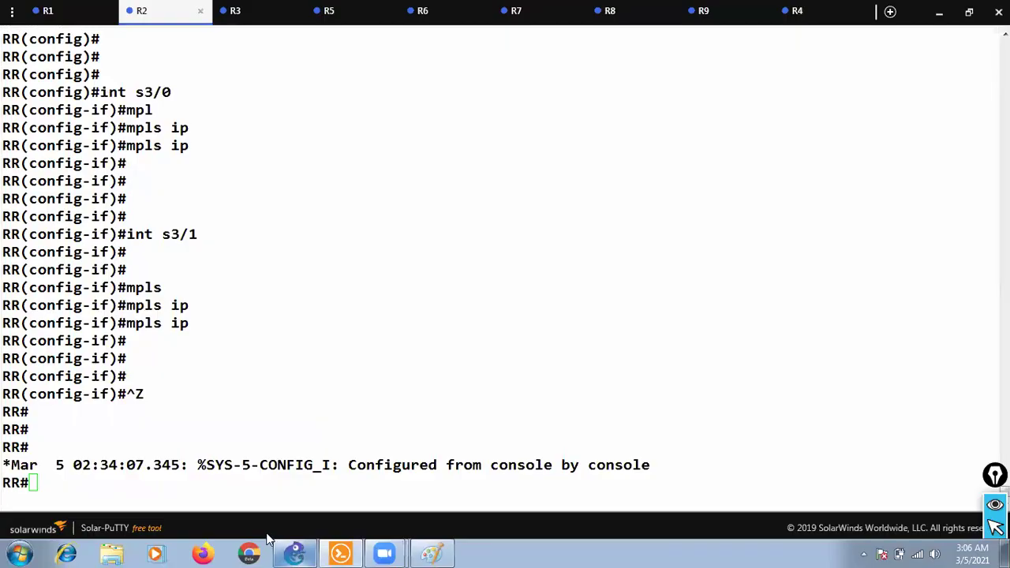
click(75, 14)
text(conf)
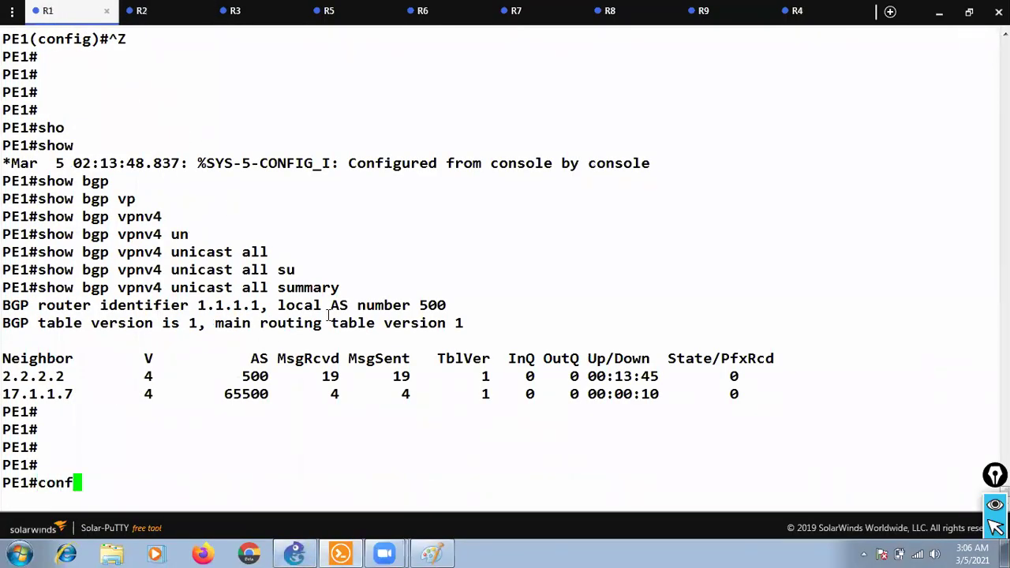
key(Return)
key(Return)
key(Return)
key(Return)
key(Return)
key(Return)
key(Return)
key(Return)
key(Return)
key(Return)
key(Return)
key(Return)
key(Return)
key(Return)
key(Return)
key(Return)
key(Return)
key(Return)
key(Return)
key(Return)
key(Return)
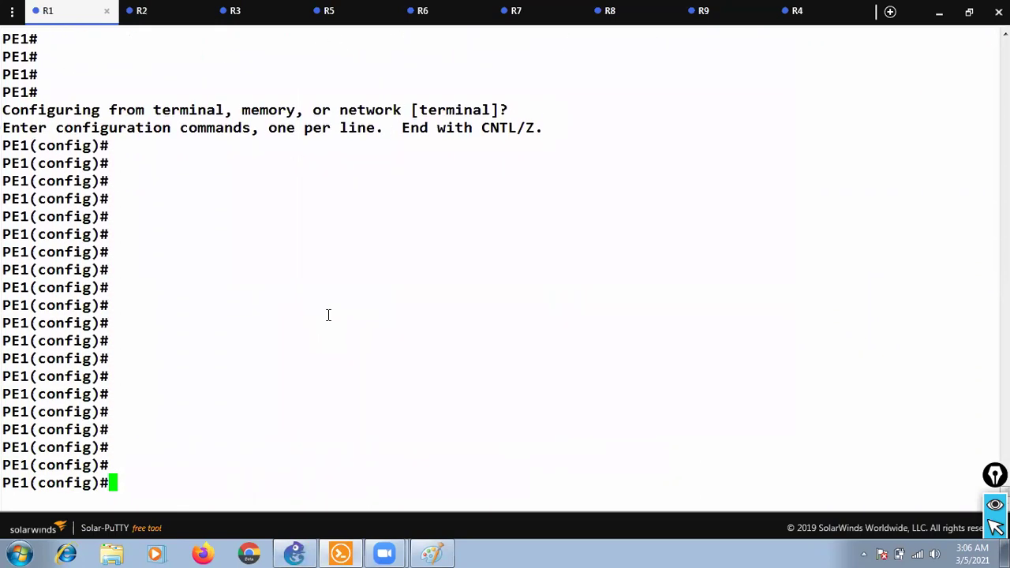
Enable MPLS globally on R1 with the command mpls ip
text(mpl)
key(Return)
text(mpls ip)
key(Return)
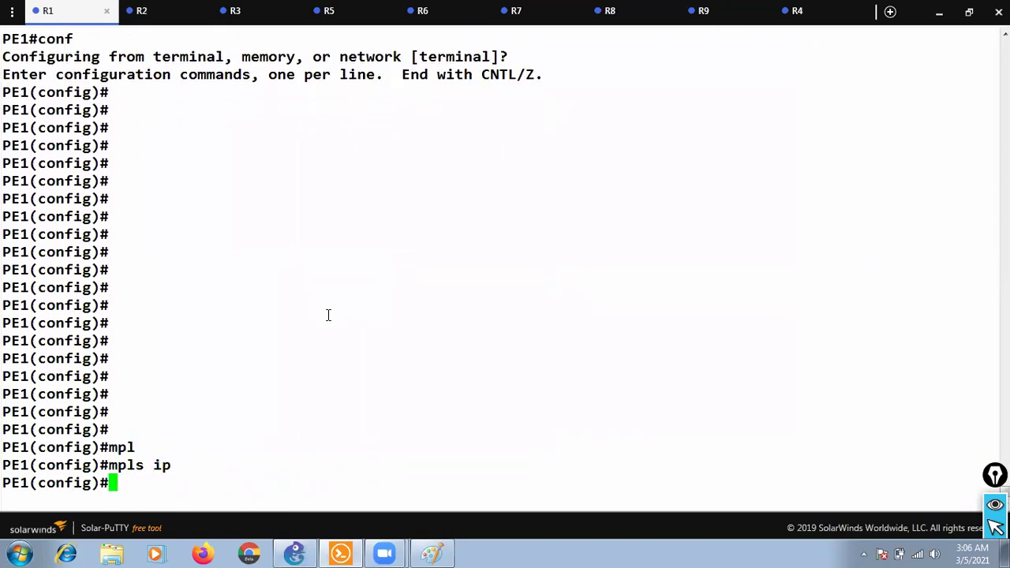
key(Return)
key(Return)
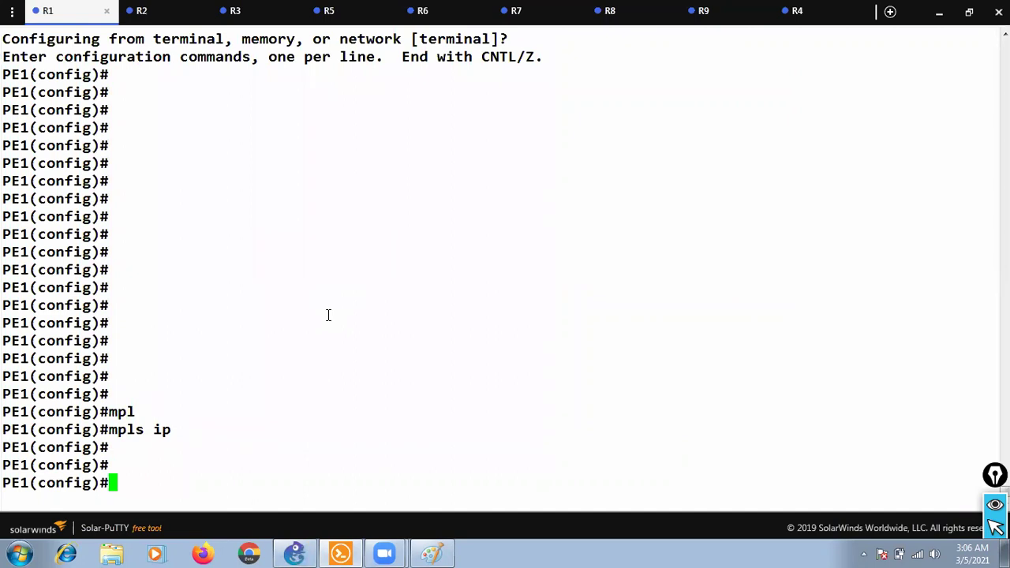
Set R1's MPLS label range to 100 199 with the mpls label range command
text(mpls)
key(Tab)
text(la)
key(Tab)
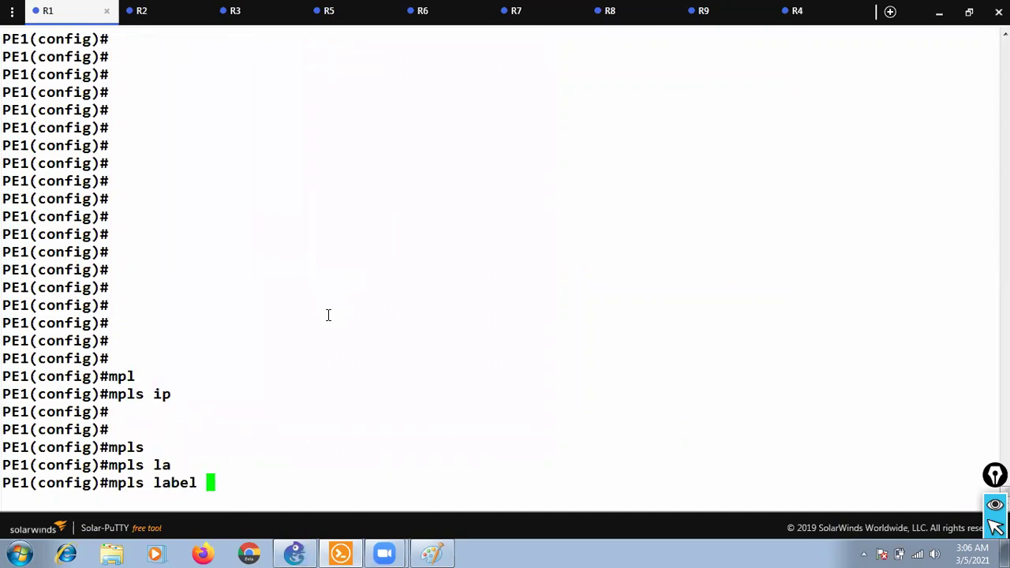
text(ran)
key(Tab)
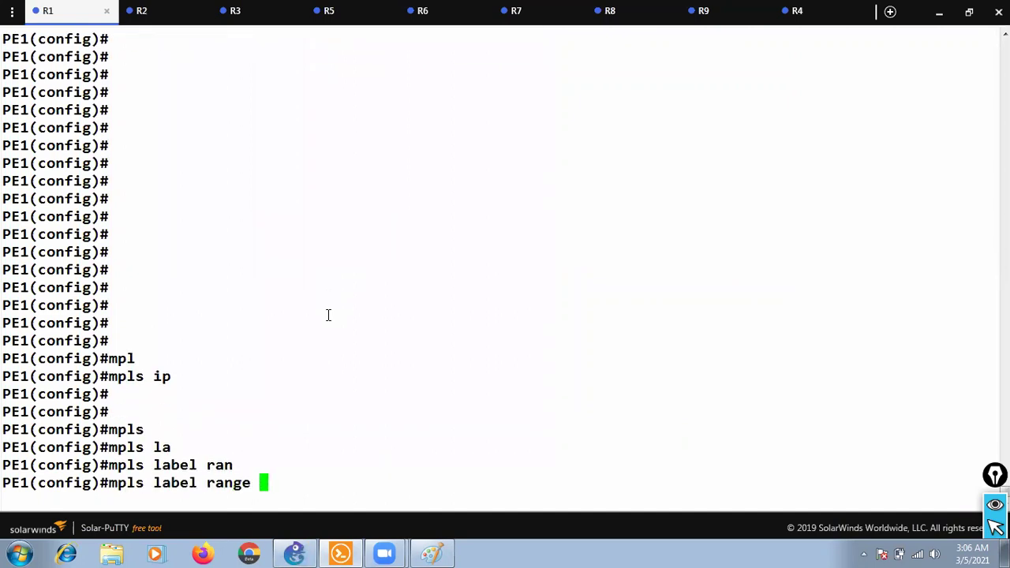
text(100 199)
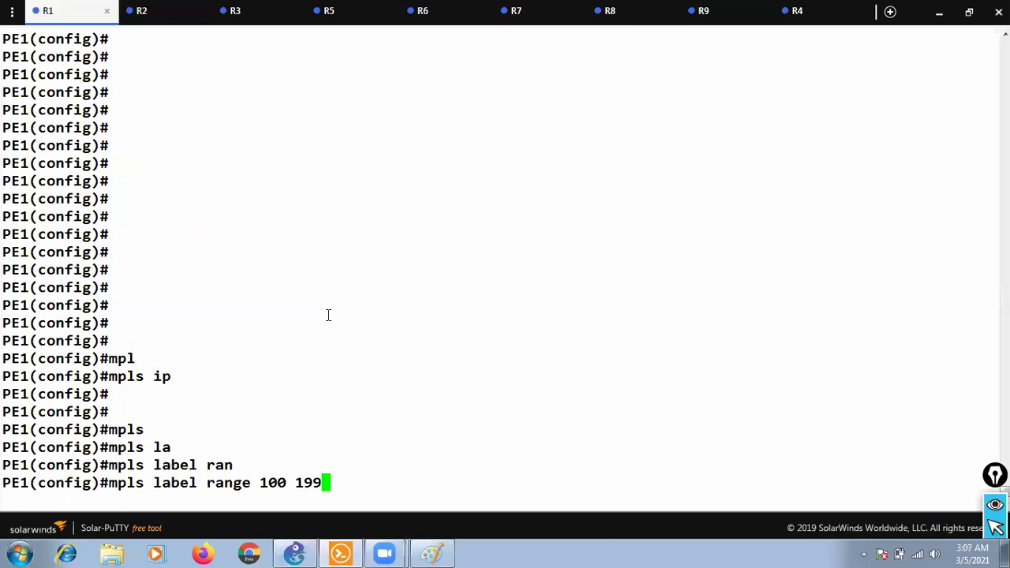
key(Return)
key(Return)
key(Return)
key(Return)
key(Return)
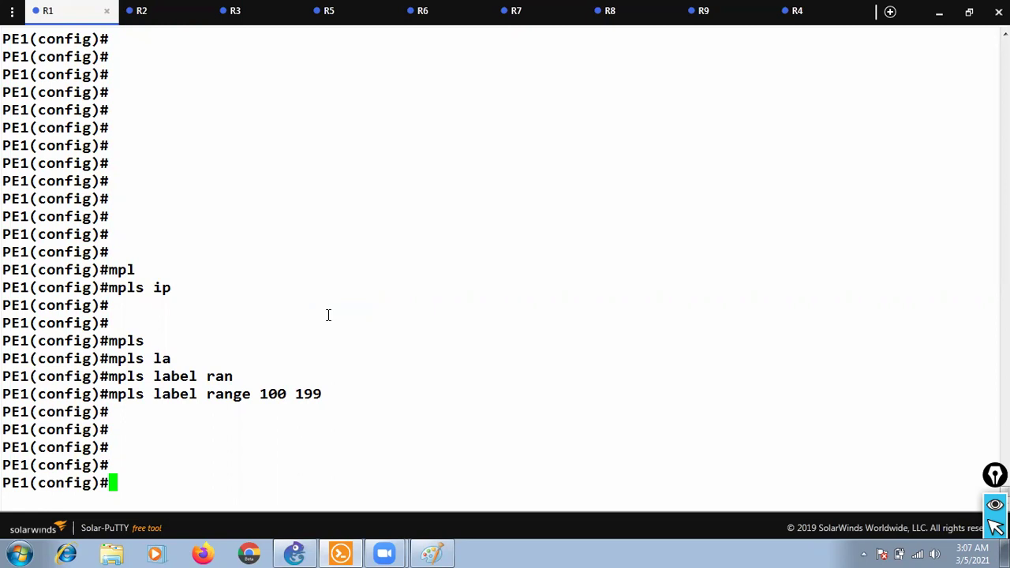
key(Return)
key(Return)
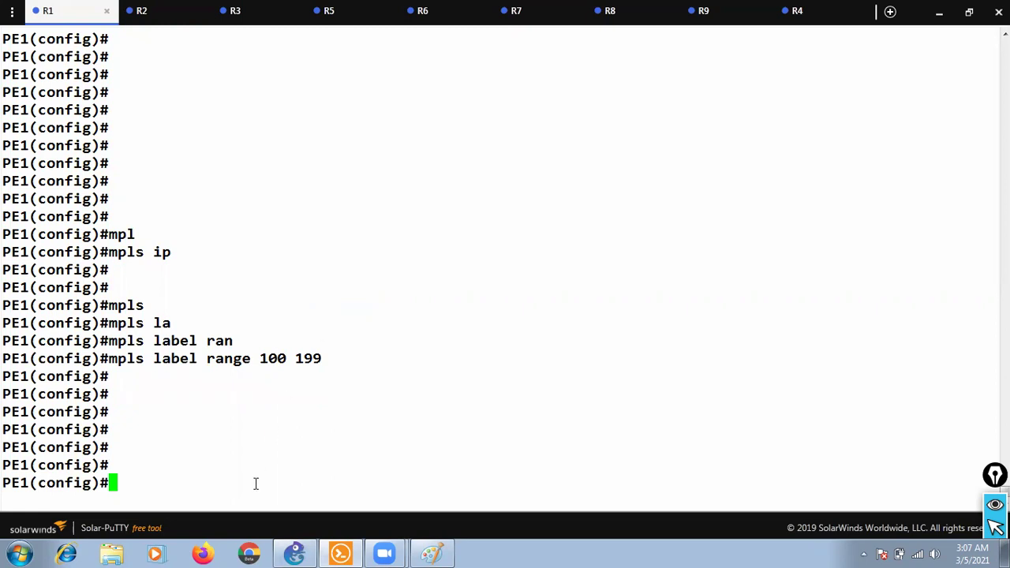
Check R1's core-facing links in the GNS3 topology, return to the R1 console and enter configuration of interface s3/0
click(294, 554)
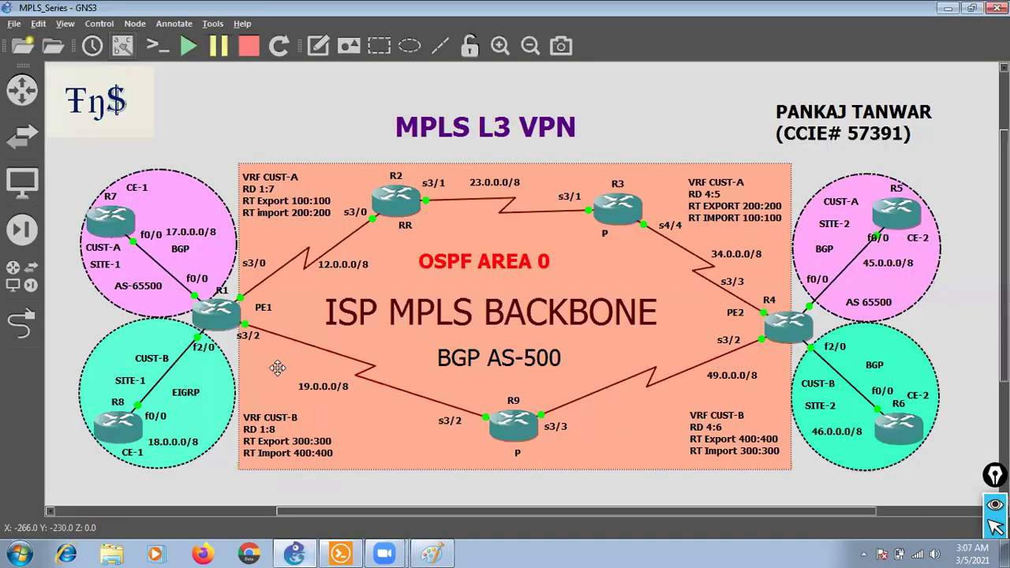
click(294, 554)
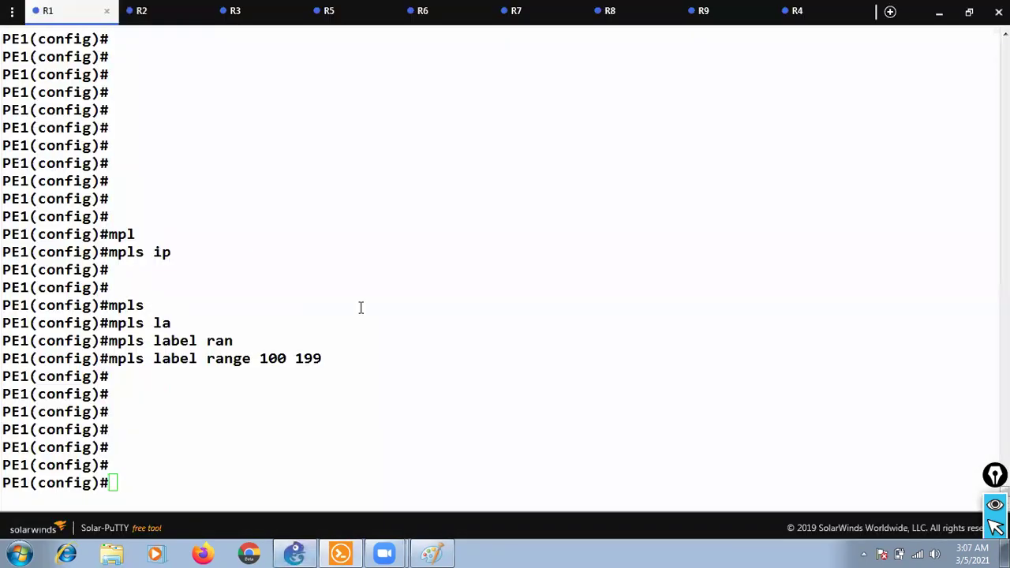
text(s)
key(BackSpace)
key(BackSpace)
text(int s3/)
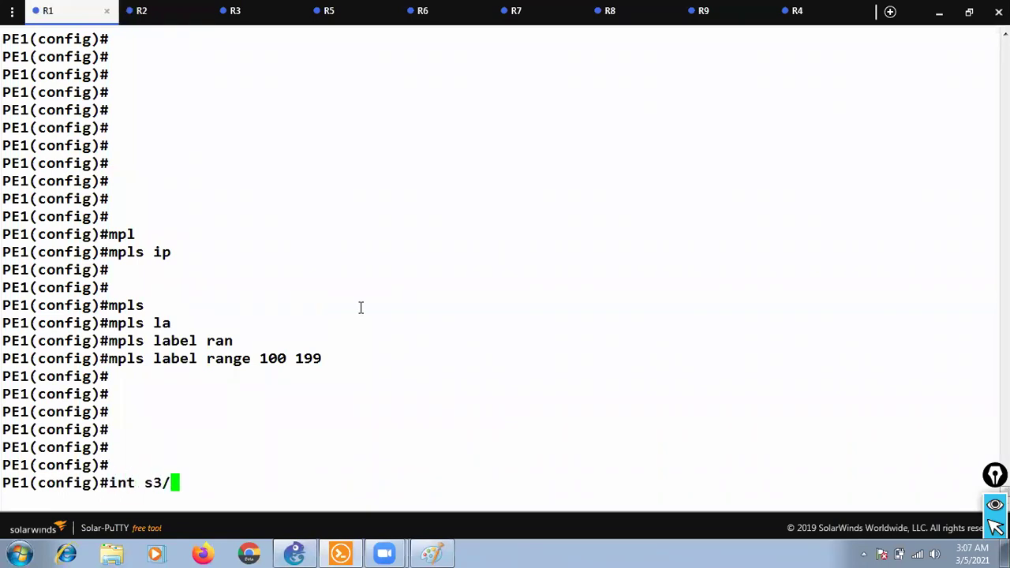
text(0)
key(Return)
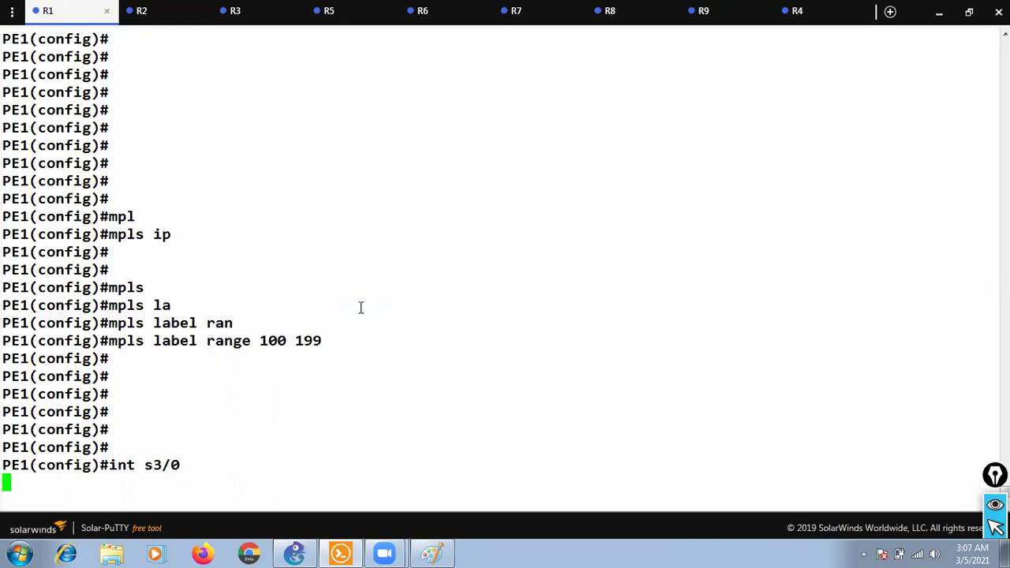
Enable MPLS on R1's interface s3/0 with the mpls ip command
key(Up)
key(Up)
key(Up)
key(Down)
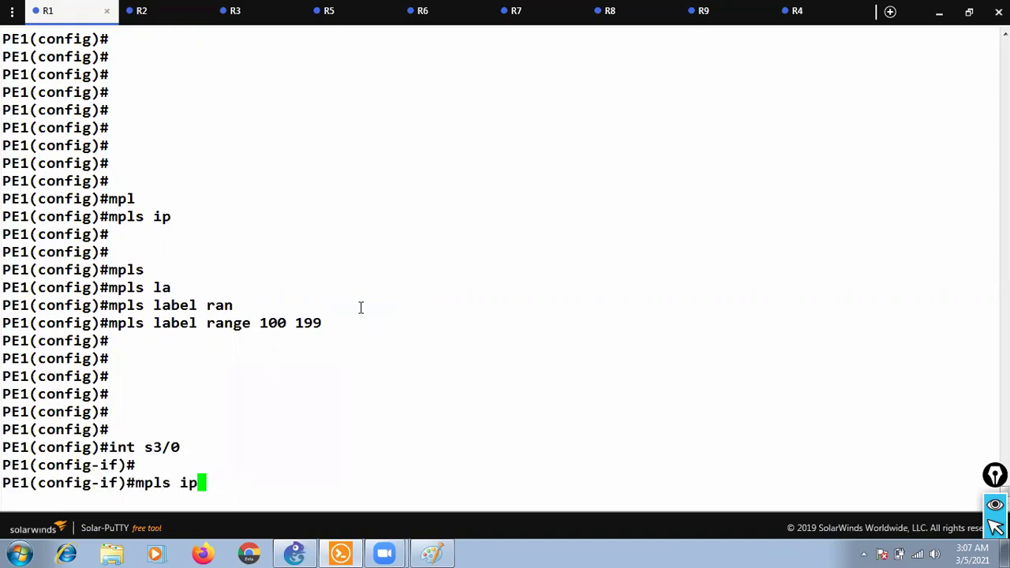
key(Return)
key(Return)
key(Return)
key(Return)
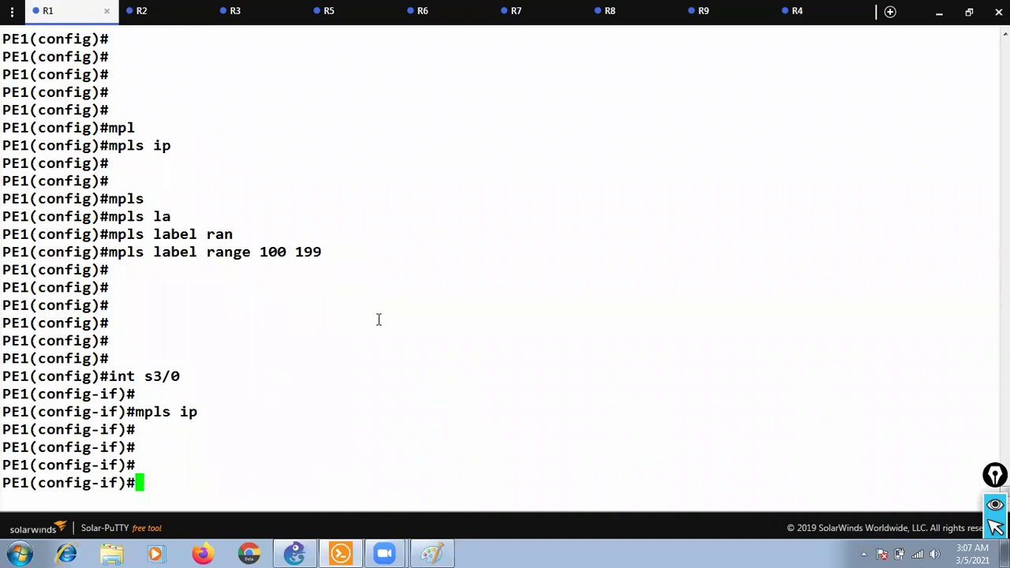
Enable MPLS on R1's interface s3/2 with mpls ip and exit configuration mode
key(Up)
key(Up)
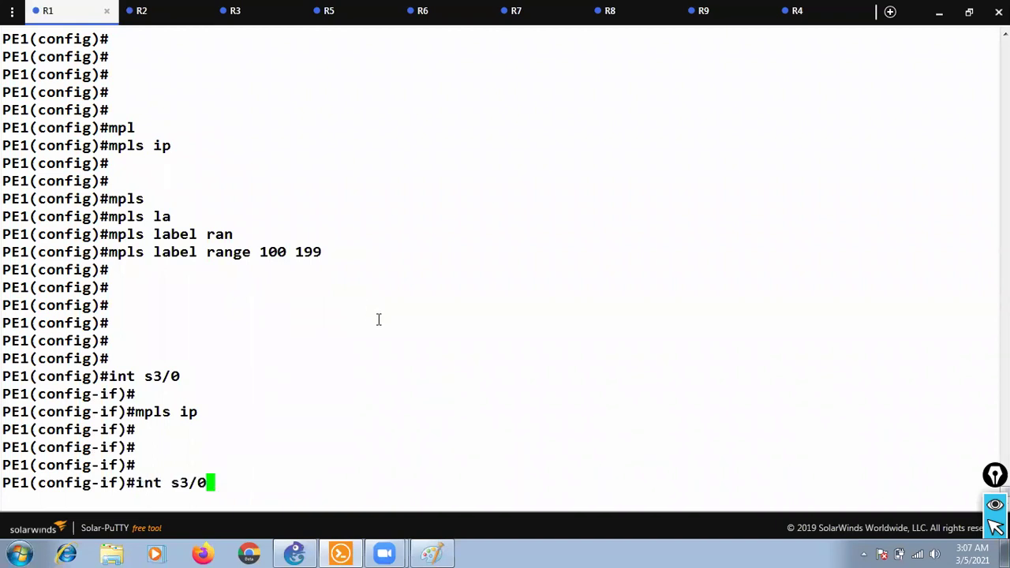
key(BackSpace)
text(2)
key(Return)
key(Up)
key(Up)
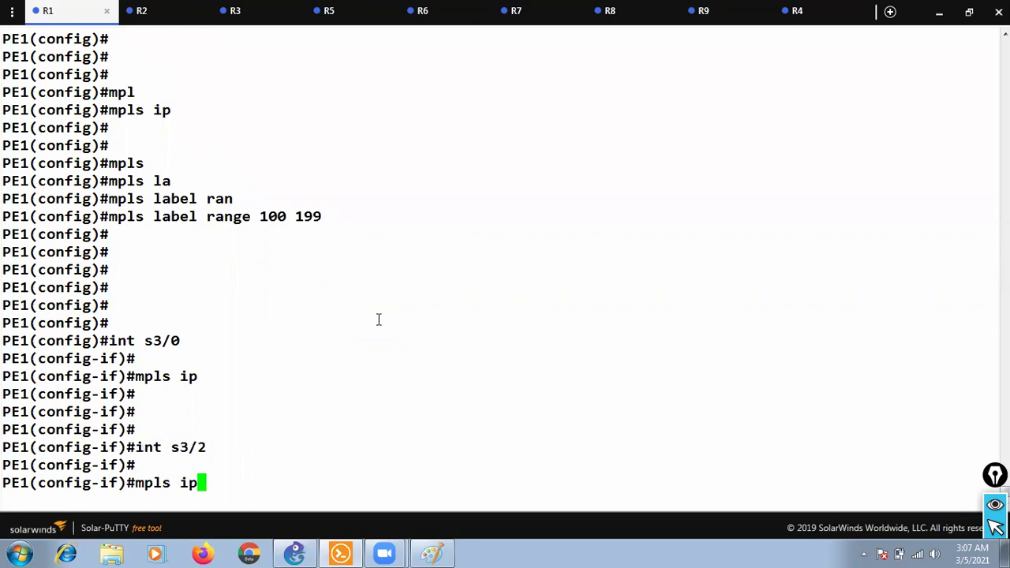
key(Return)
key(Return)
key(Return)
key(ctrl+z)
key(Return)
key(Return)
key(Return)
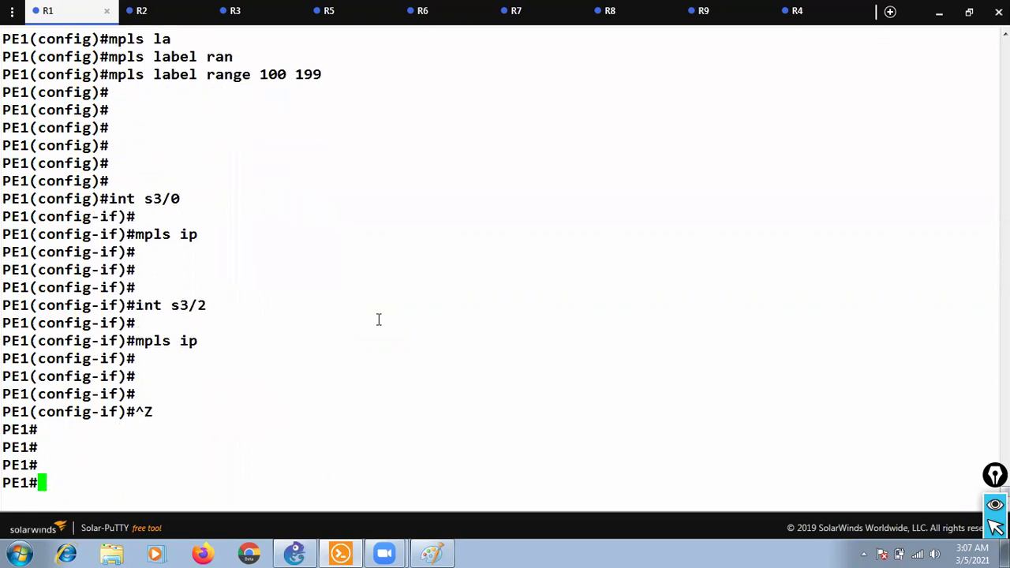
Check the GNS3 topology, switch to the R3 console and enter global configuration mode there
click(295, 553)
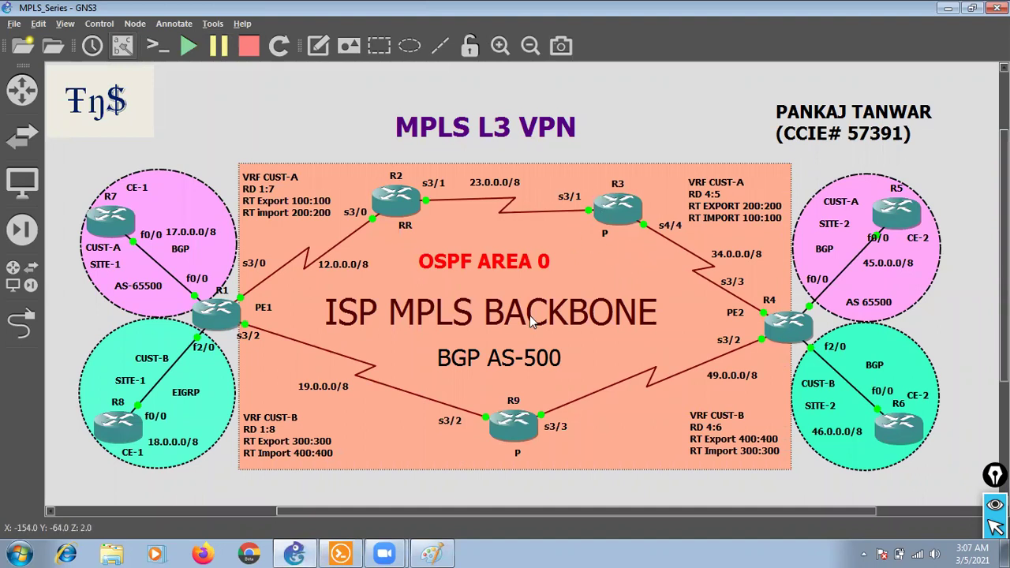
click(341, 553)
click(259, 22)
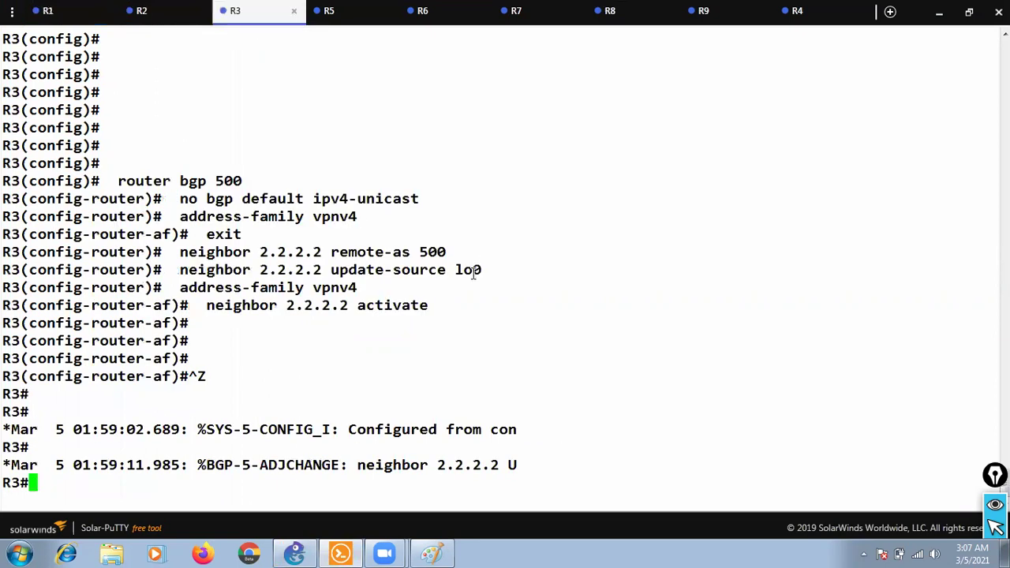
text(conf)
key(Return)
key(Return)
Enable MPLS globally on R3 with the command mpls ip
text(int)
key(BackSpace)
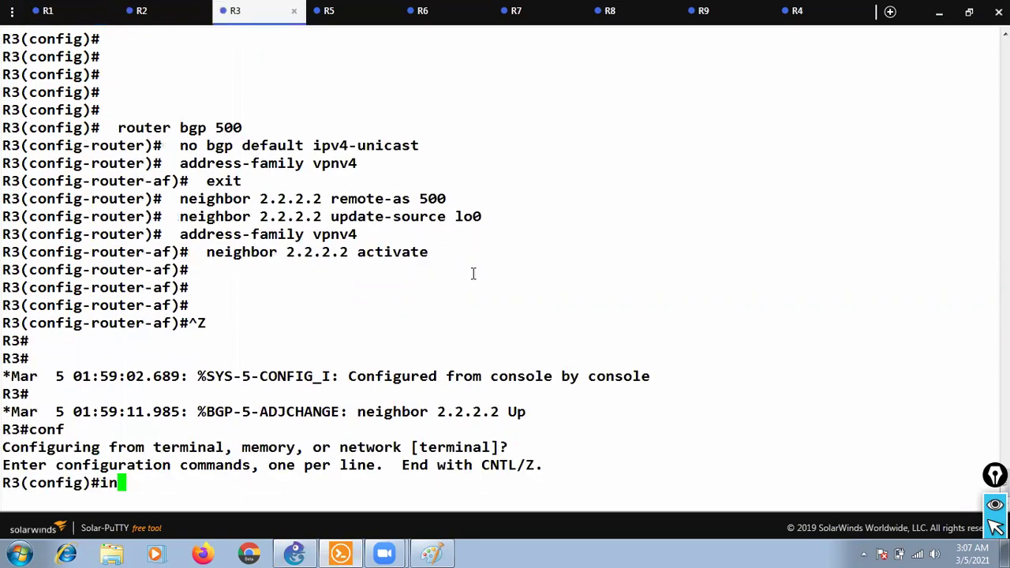
key(BackSpace)
key(BackSpace)
text(mpls ip)
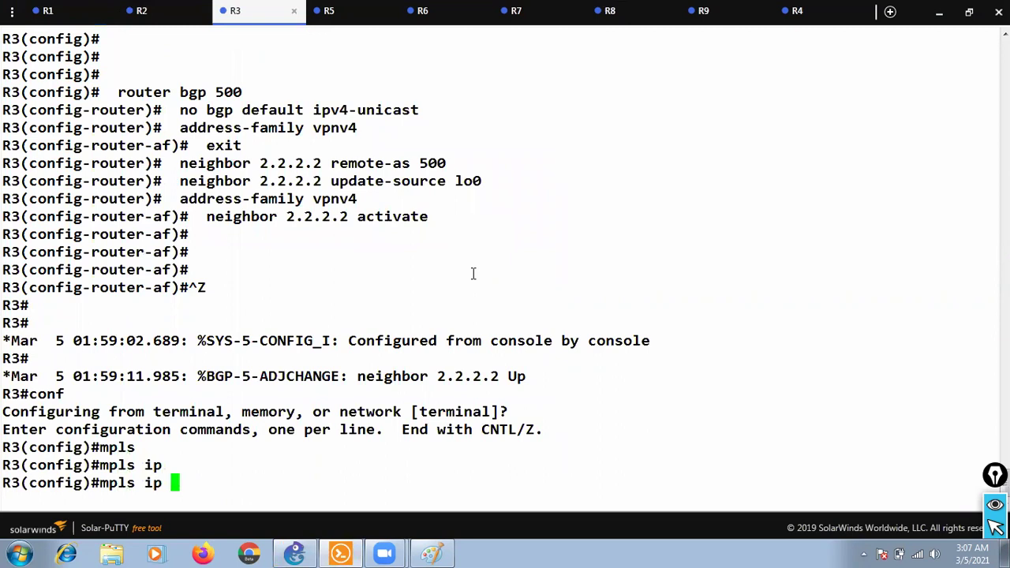
key(Return)
key(Return)
key(Return)
Set R3's MPLS label range to 300 399 with the mpls label range command
text(mpl)
key(Tab)
text(la)
key(Tab)
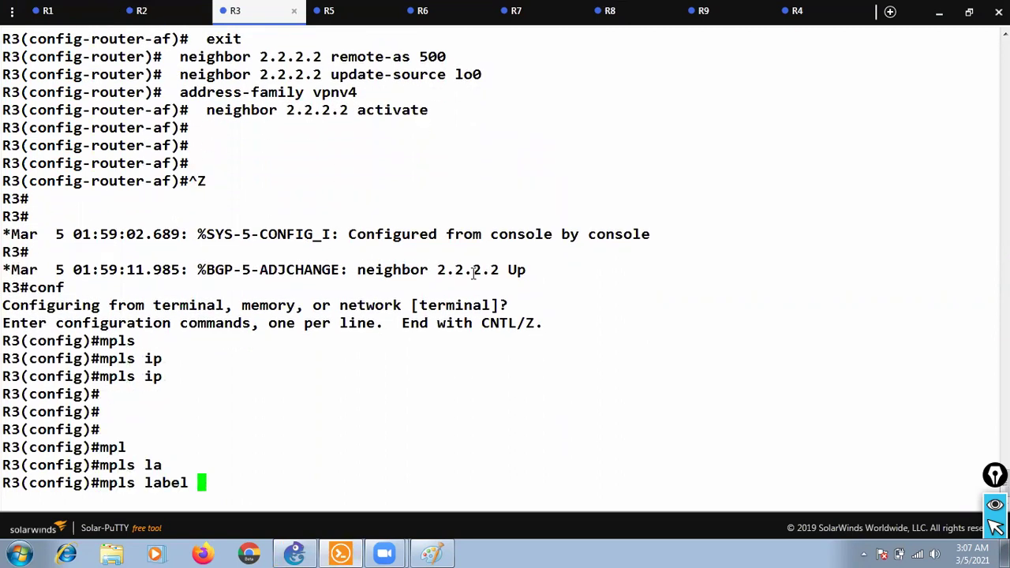
text(r)
key(Tab)
text(300 399)
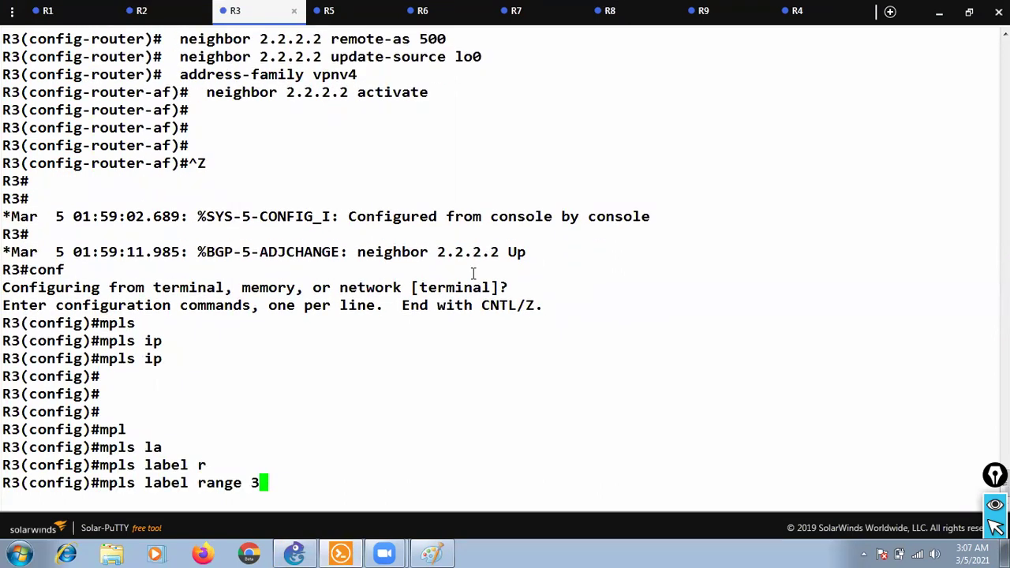
key(Return)
key(Return)
key(Return)
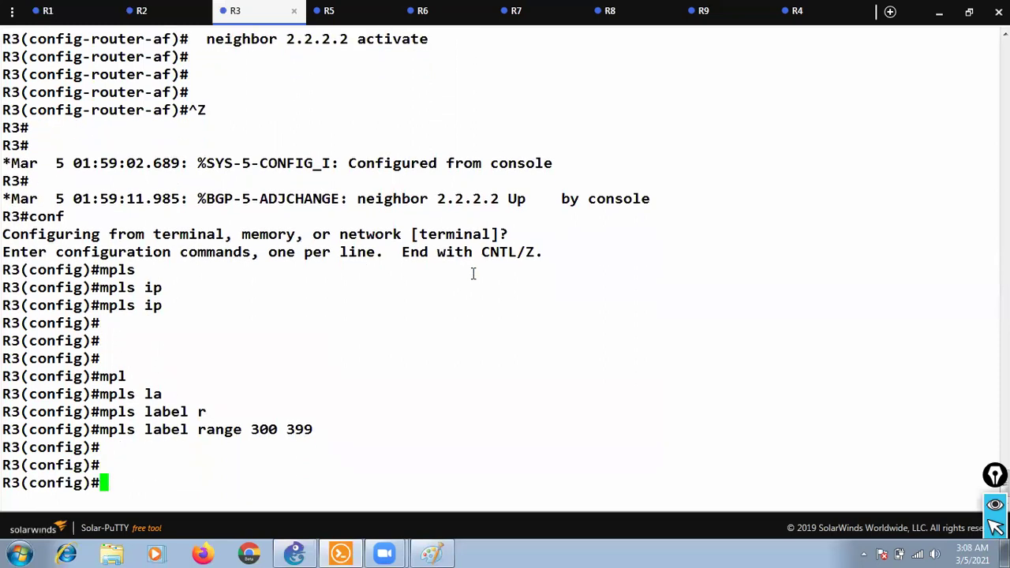
Shrink the console window to consult the topology, and enable MPLS on R3's interface s3/1 with mpls ip
text(int s)
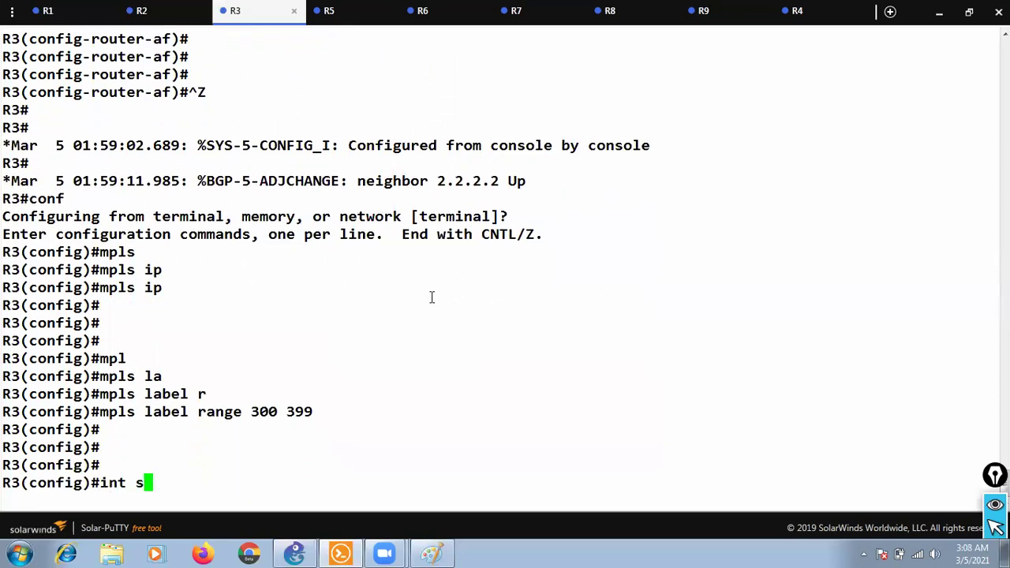
click(969, 12)
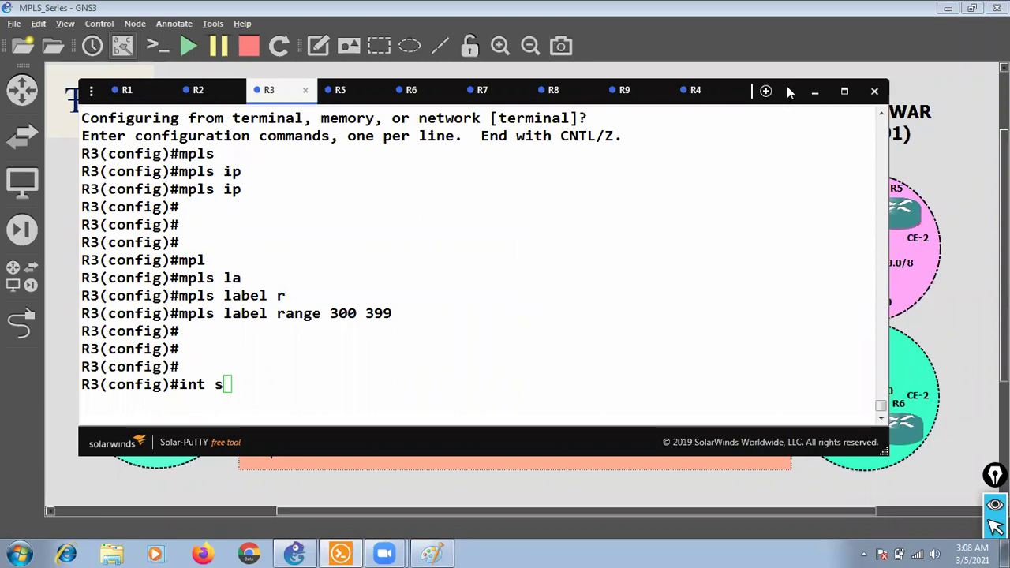
drag(788, 92, 785, 106)
text(int s3/1)
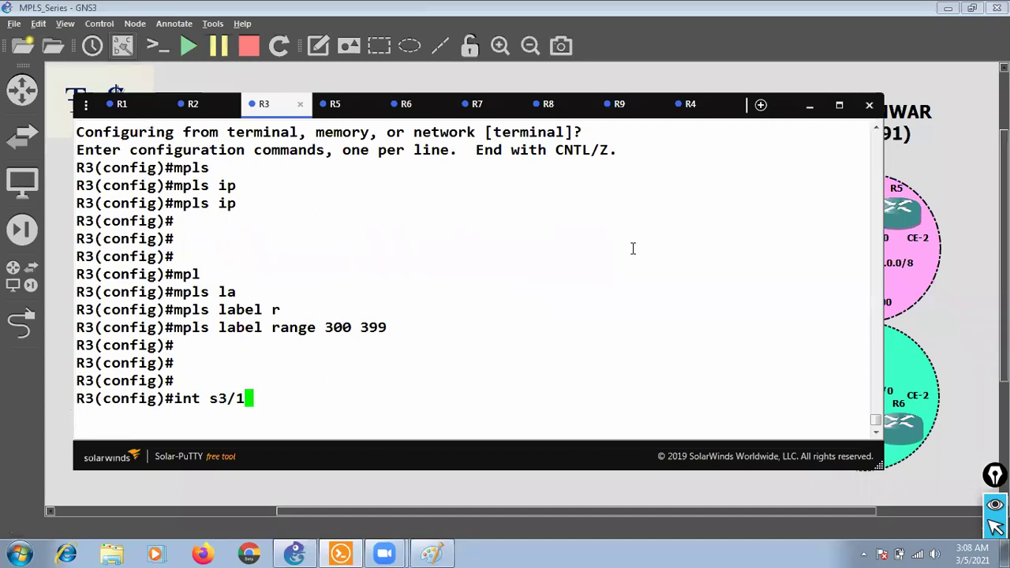
key(Return)
key(Return)
text(mpls ip)
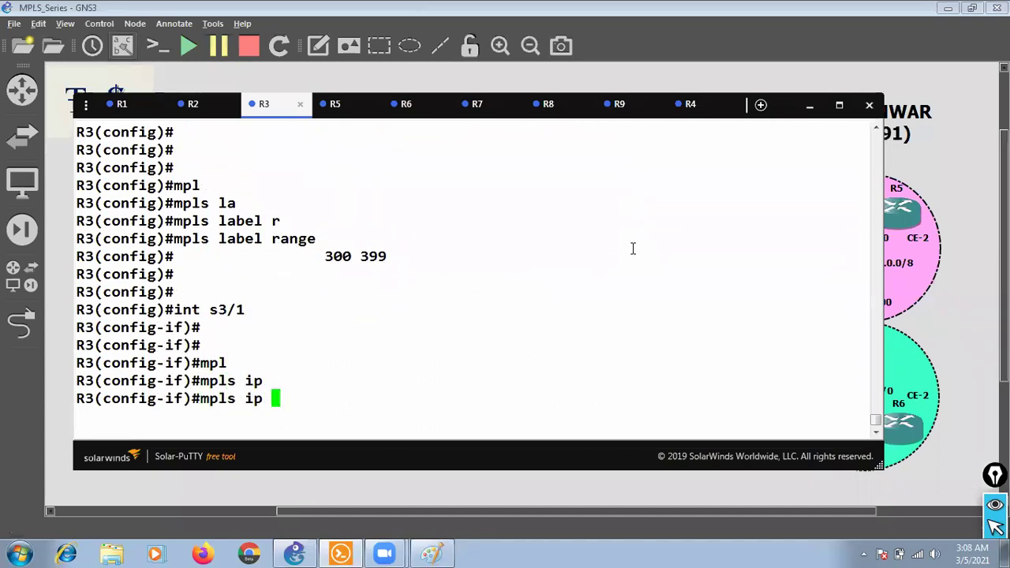
key(Return)
key(Return)
key(Return)
key(Return)
key(Return)
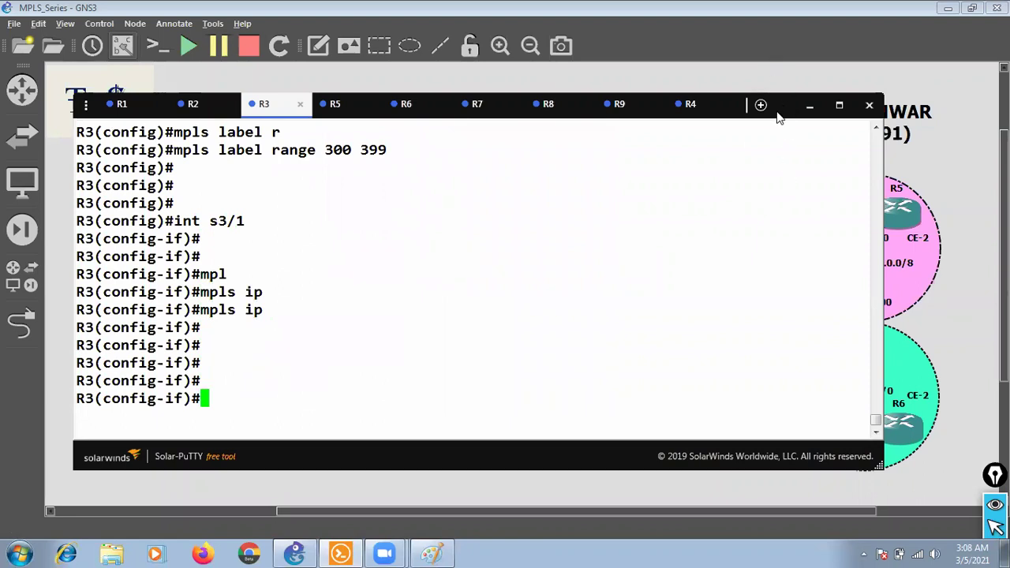
Move the console window to consult the topology and enter configuration of R3's interface s4/4
drag(778, 117, 794, 118)
key(Up)
key(Up)
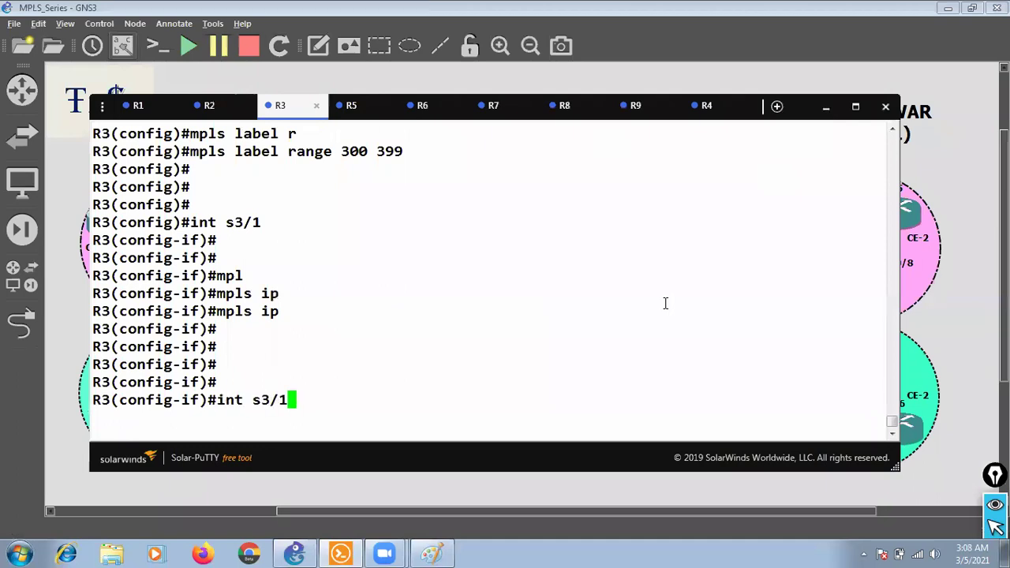
key(BackSpace)
key(BackSpace)
key(BackSpace)
text(4/4)
key(Return)
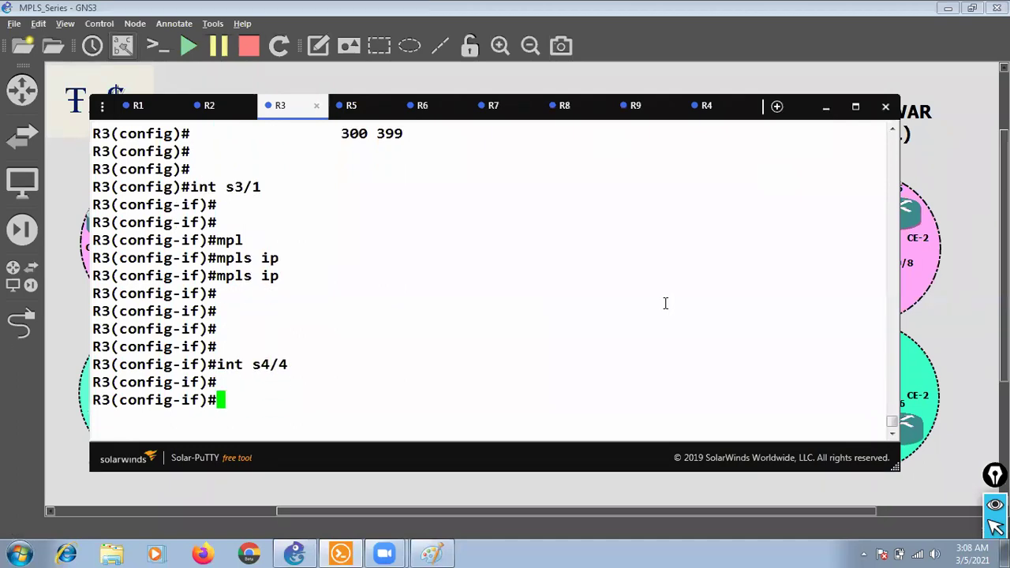
Enable MPLS on R3's interface s4/4 with mpls ip and exit configuration mode
text(mpl)
key(Tab)
text(ip)
key(Tab)
key(Return)
key(Return)
key(Return)
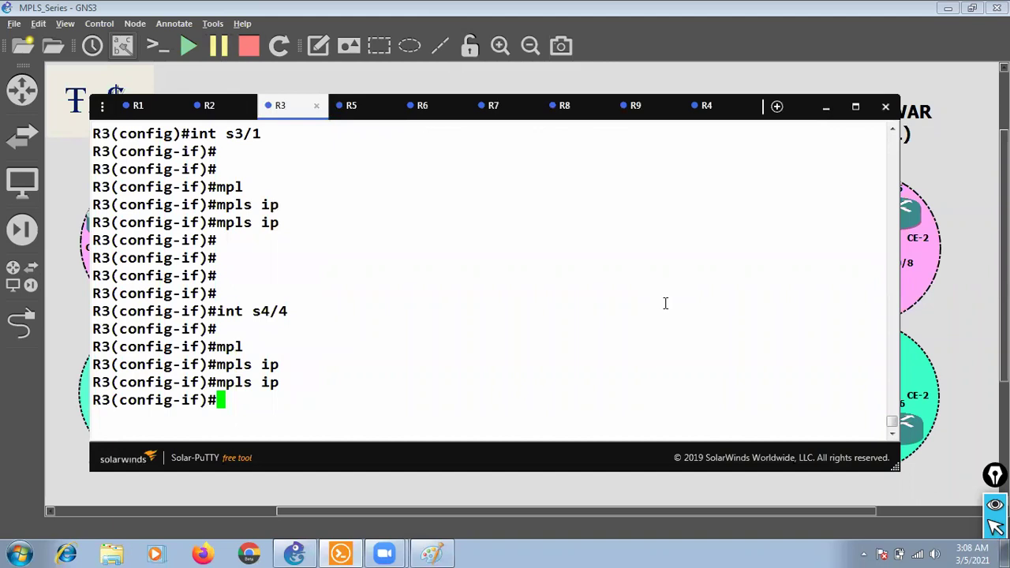
key(ctrl+z)
key(Return)
key(Return)
key(Return)
Run show mpls ldp neighbor on R3 and review its LDP peers and their discovery sources
text(sh)
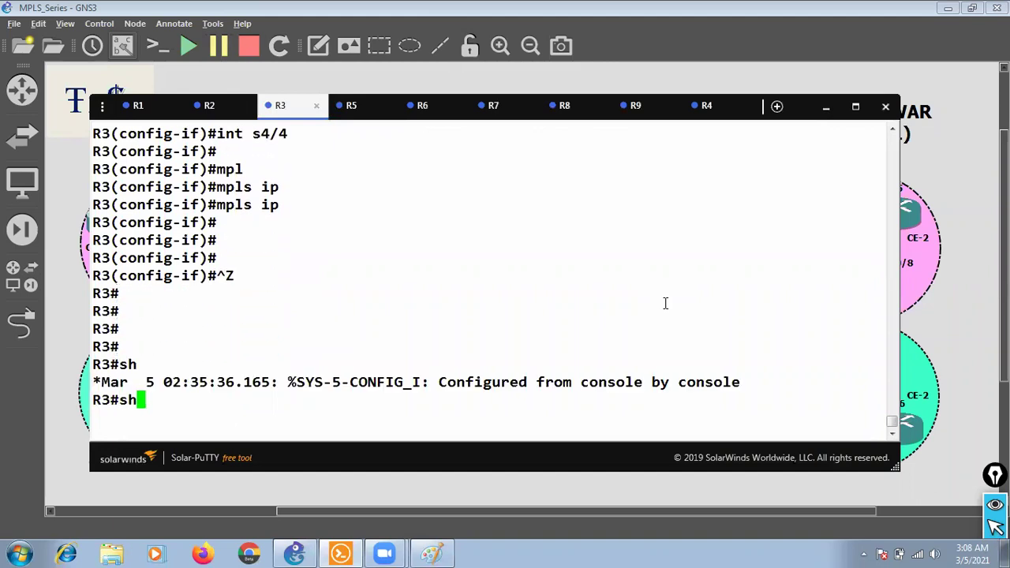
text(o)
key(Tab)
text(mpl)
key(Tab)
text(ld)
key(Tab)
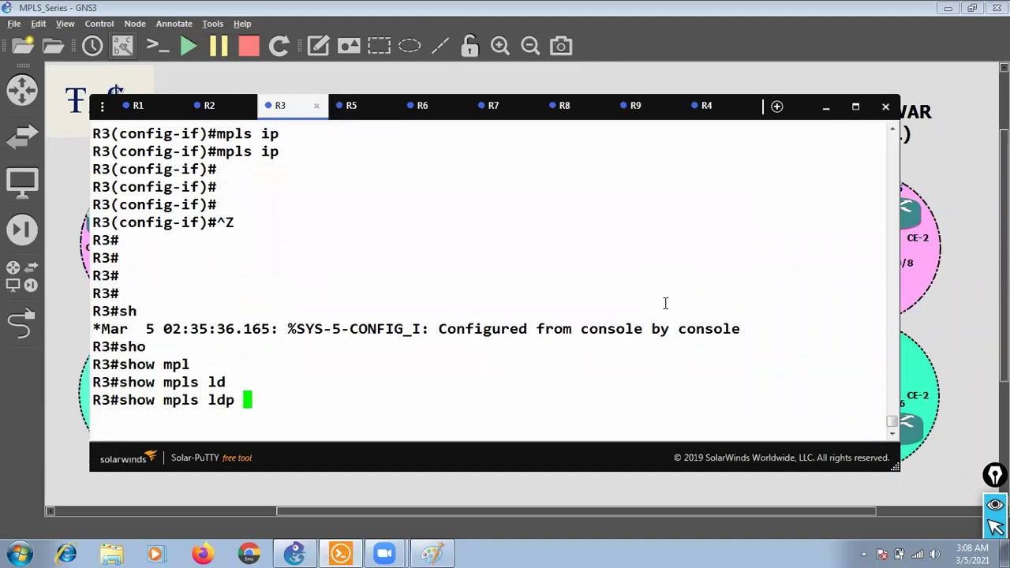
text(ne)
key(Tab)
key(Return)
key(Return)
key(Return)
key(Return)
key(Return)
key(Return)
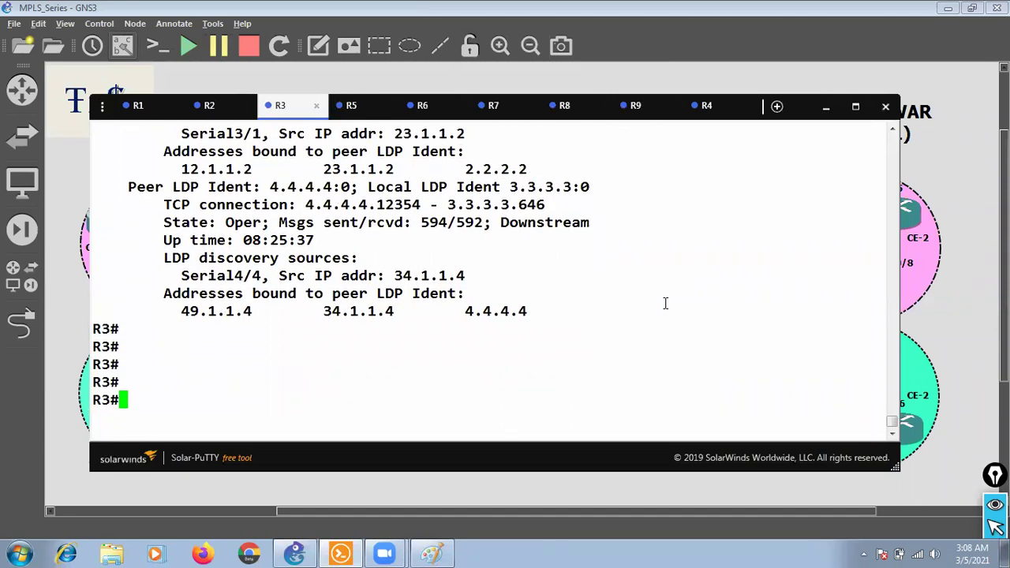
scroll(665, 303, up, 1)
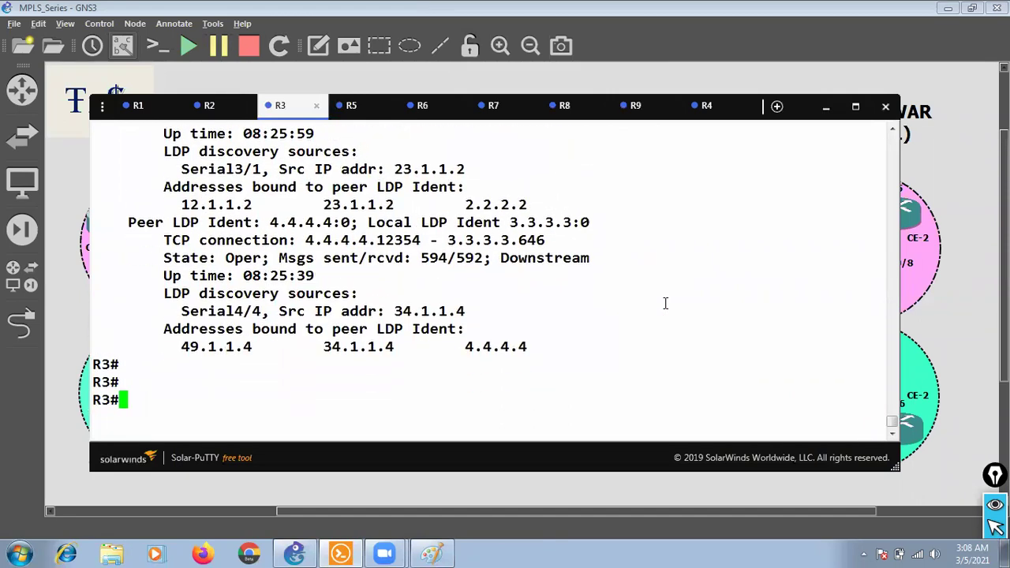
scroll(758, 251, up, 3)
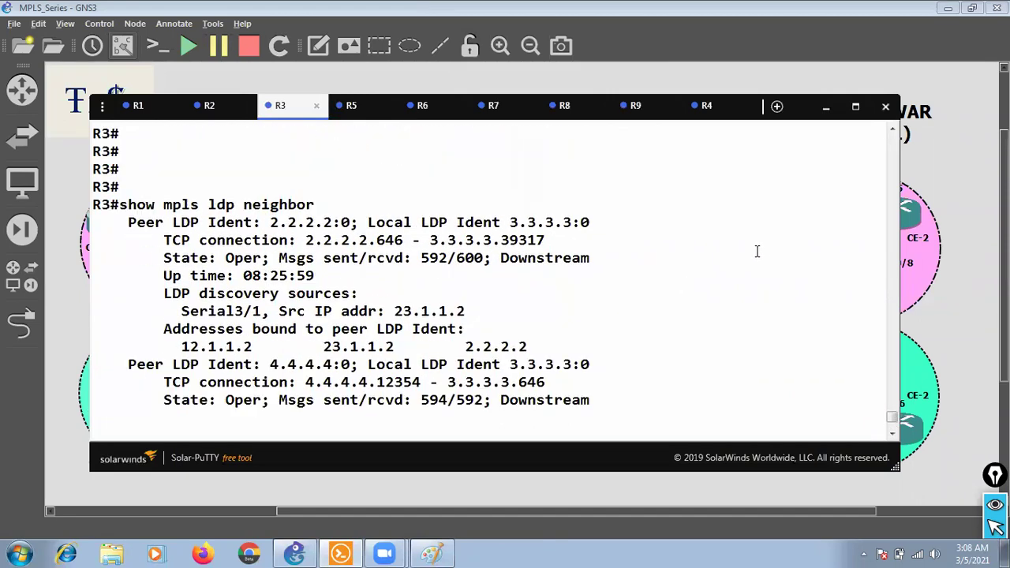
Check R4's links in the GNS3 topology, switch to the R4 console and enter global configuration mode
click(825, 107)
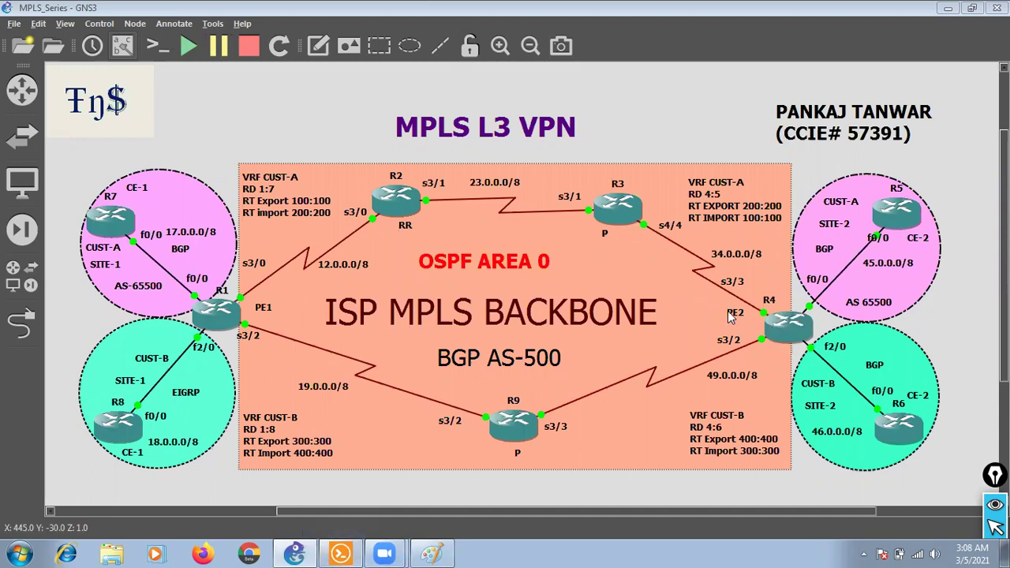
click(348, 550)
click(706, 106)
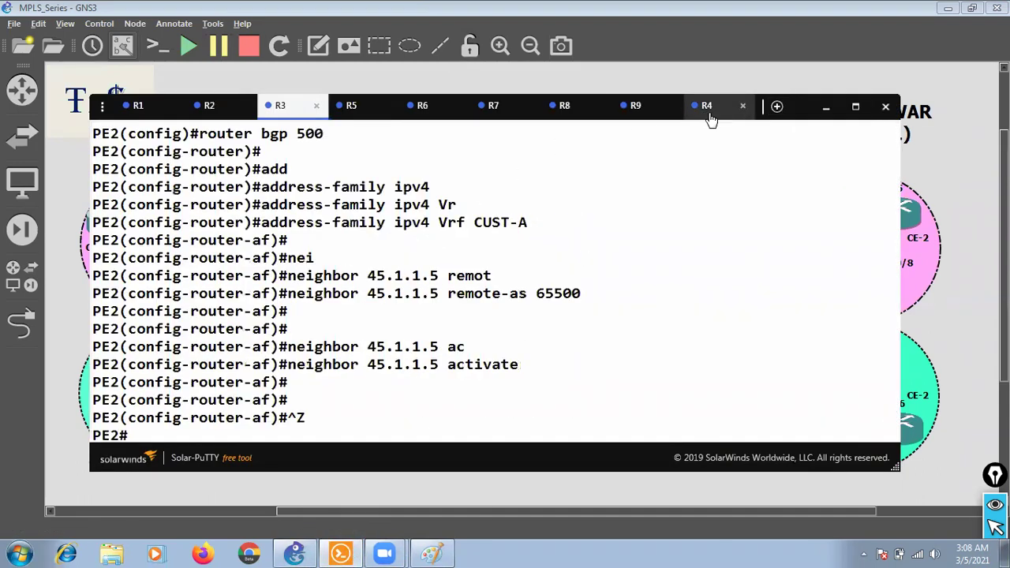
key(Return)
key(Return)
text(conf)
key(Return)
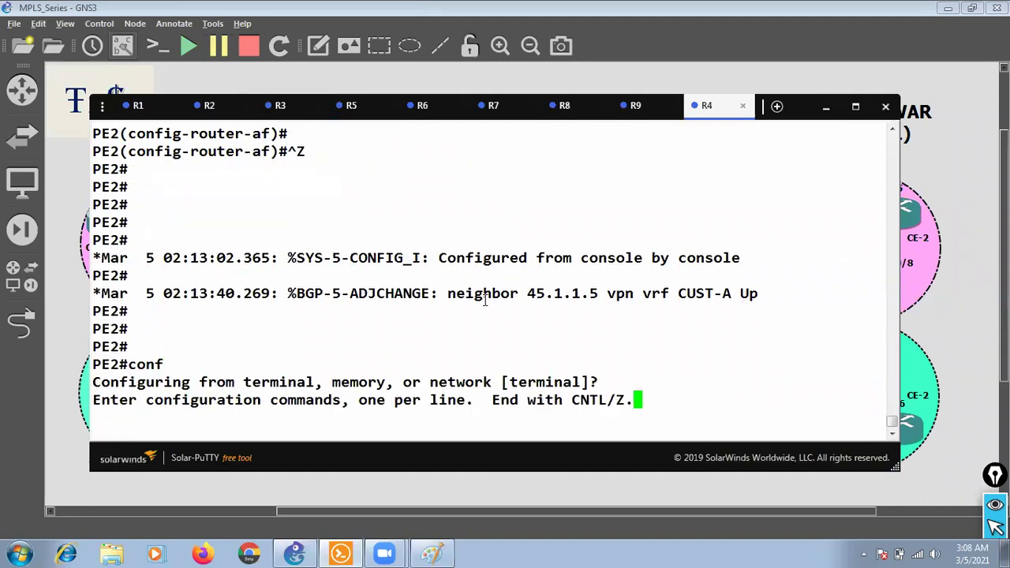
key(Return)
key(Return)
Enable MPLS globally on R4 with mpls ip and maximize the console window
text(mpl)
key(Tab)
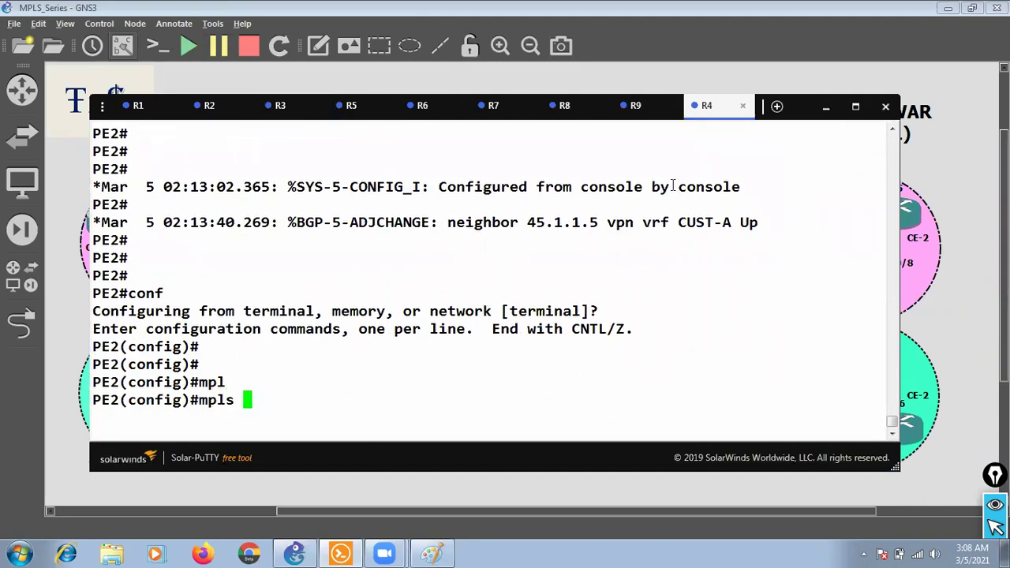
double_click(820, 106)
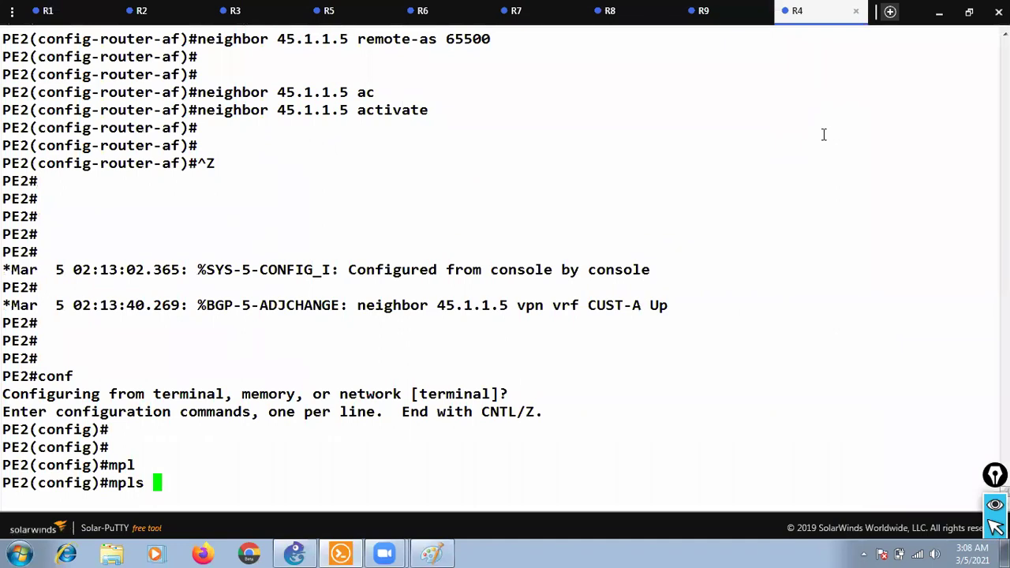
text(ip)
key(Return)
key(Return)
key(Return)
key(Return)
Set R4's MPLS label range to 400 499 in global configuration mode
text(mpl)
key(Tab)
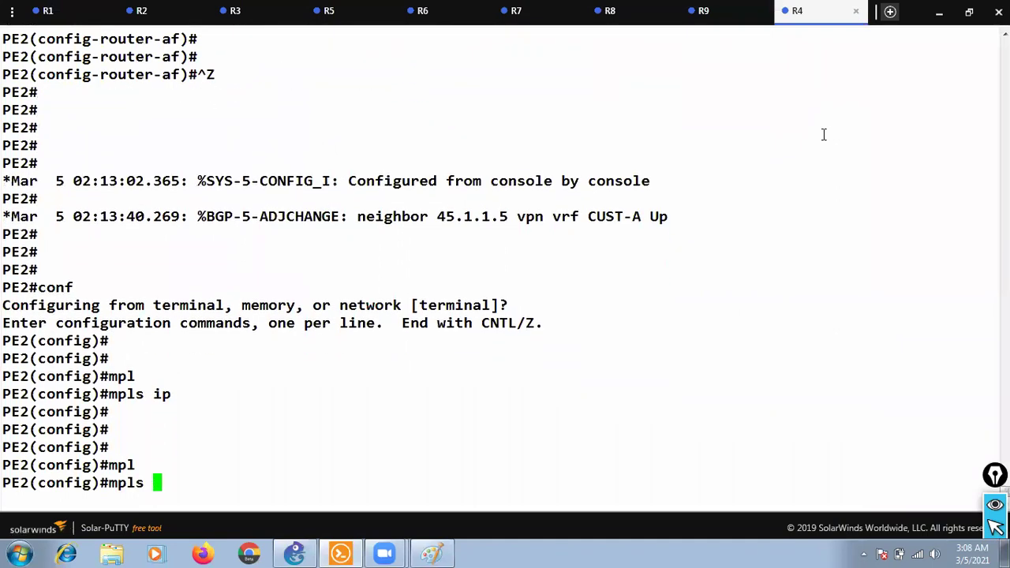
text(la)
key(Tab)
text(r)
key(Tab)
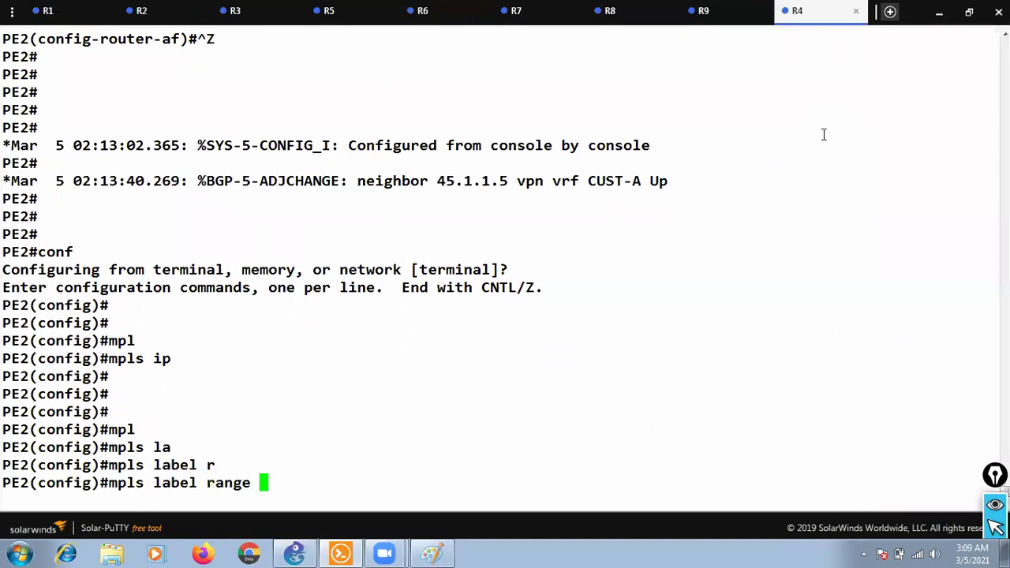
text(400 499)
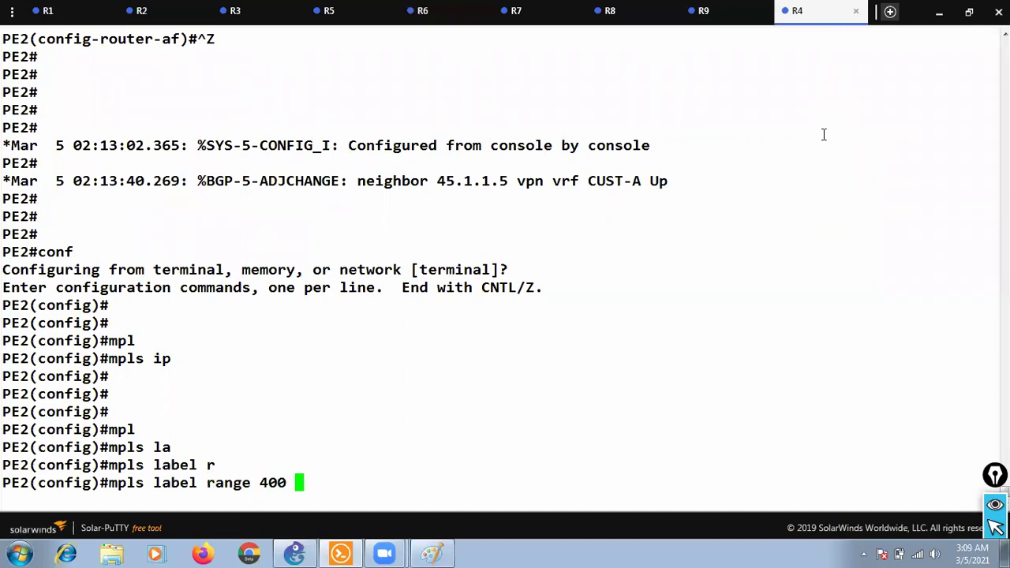
key(Return)
key(Return)
key(Return)
key(Return)
Check R4's core links in the GNS3 topology and enable MPLS on its interface s3/2 with mpls ip
text(int)
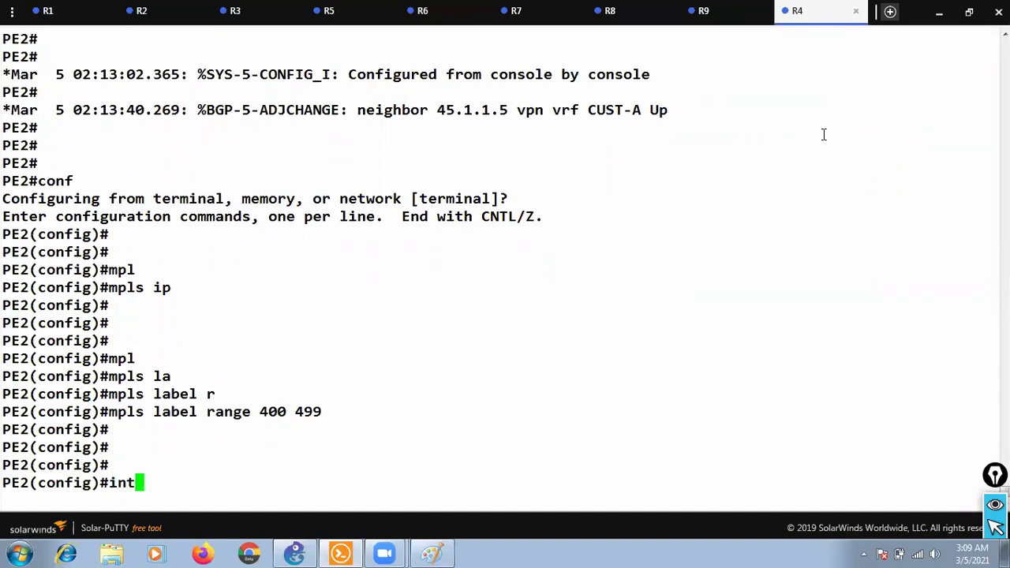
click(295, 553)
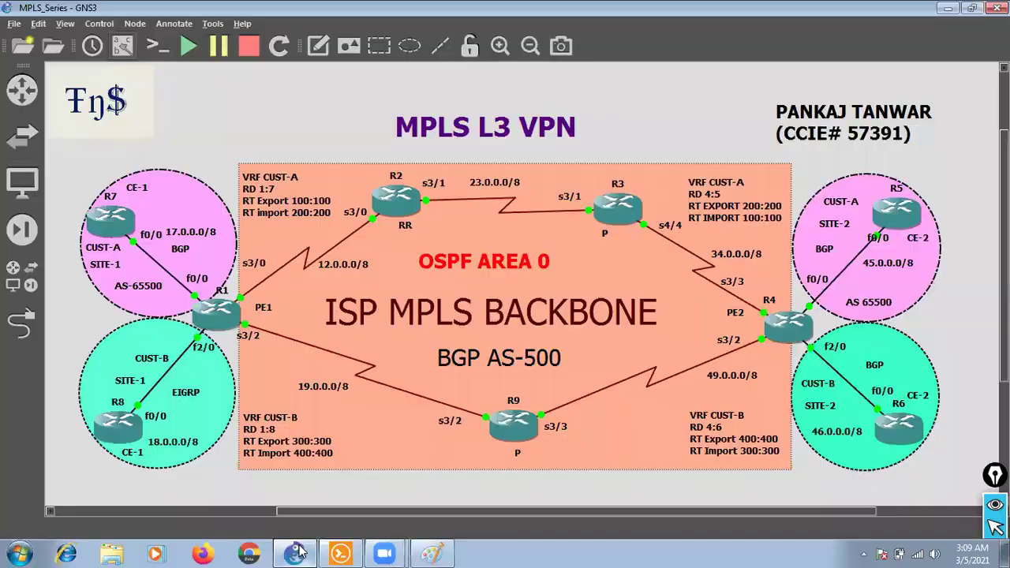
click(296, 553)
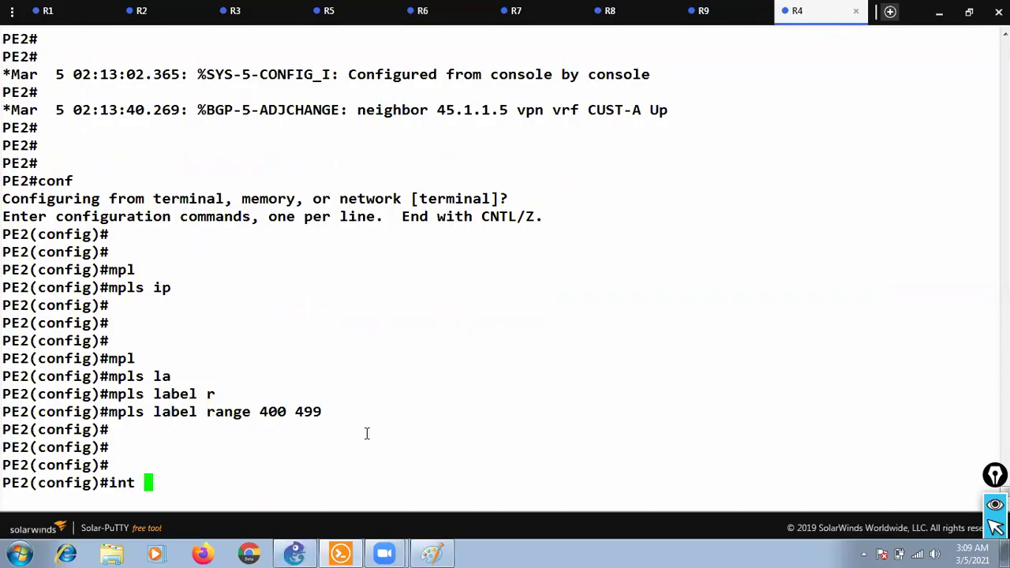
text(s3/2)
key(Return)
text(mpl)
key(Tab)
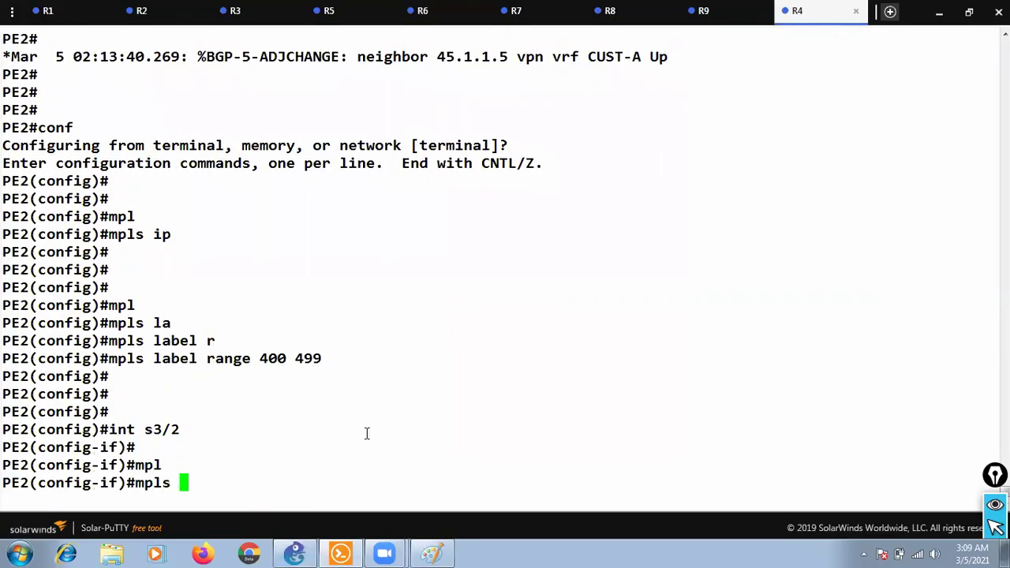
key(Return)
key(Return)
key(Return)
text(mpls ip)
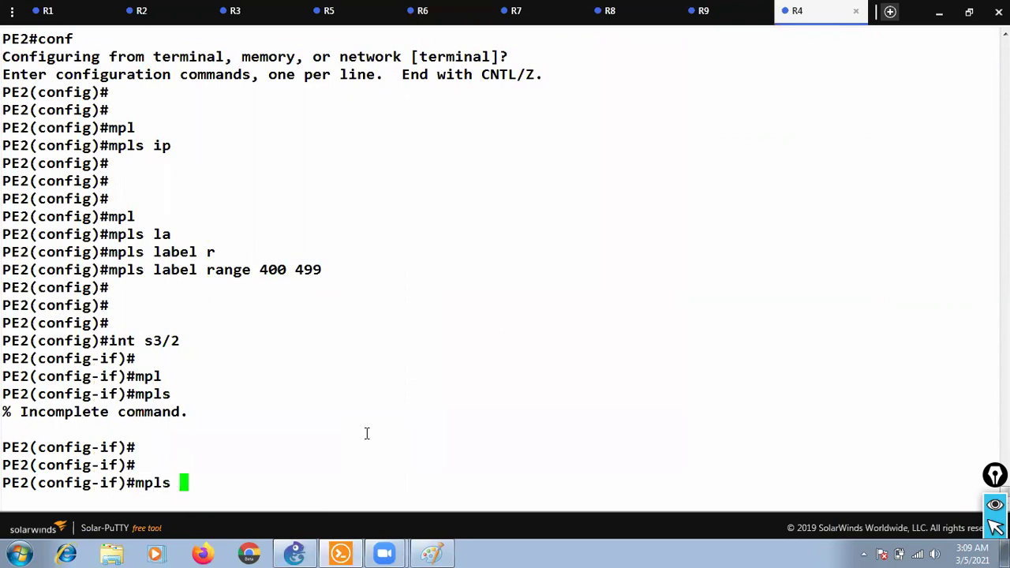
key(Return)
key(Return)
key(Return)
Enable MPLS on R4's interface s3/3 with mpls ip and exit configuration mode
key(Up)
key(Up)
key(Up)
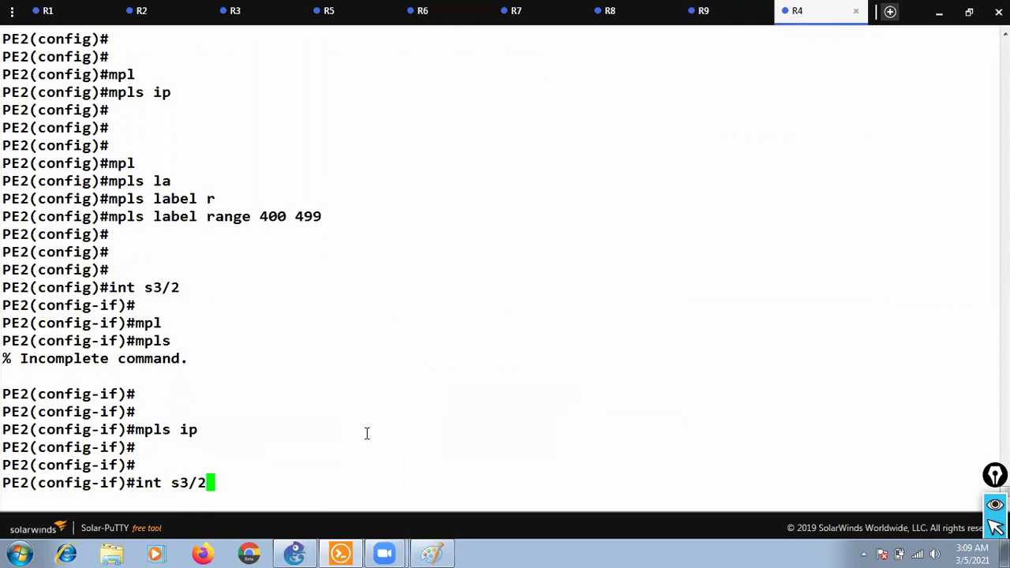
key(BackSpace)
text(3)
key(Return)
key(Return)
key(Return)
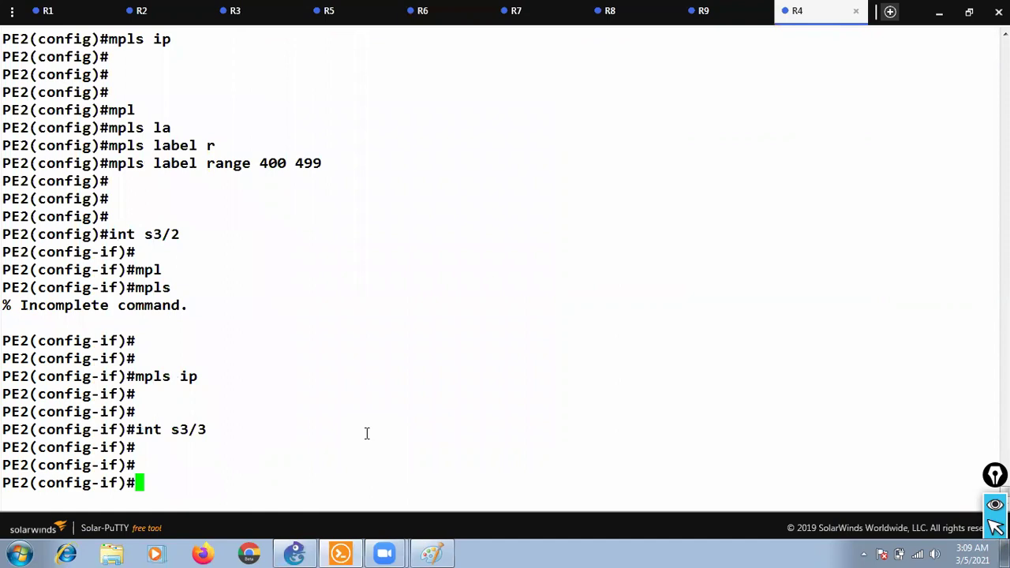
key(Up)
key(Up)
key(Return)
key(Return)
key(Return)
key(ctrl+z)
key(Return)
key(Return)
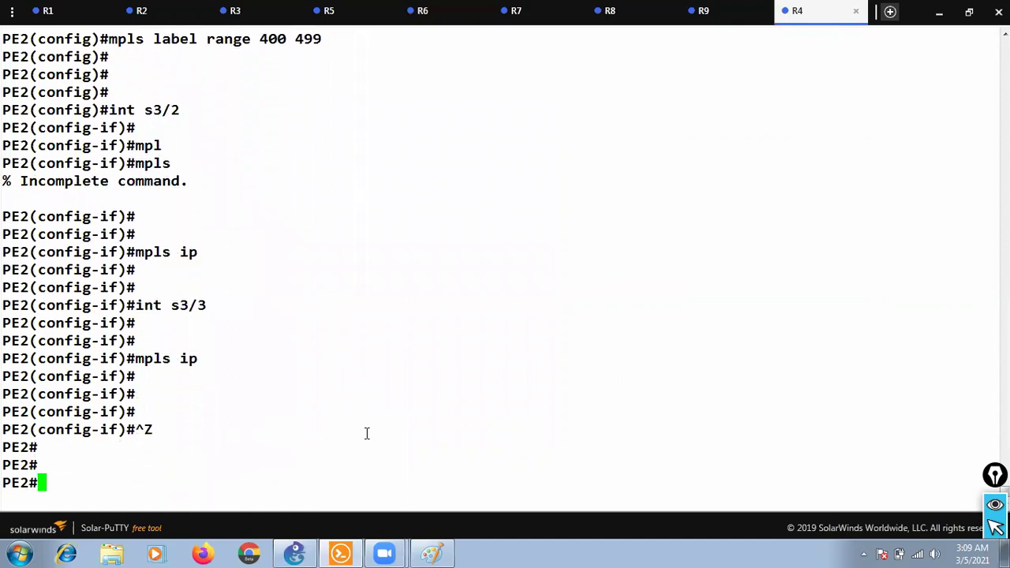
key(Return)
key(Return)
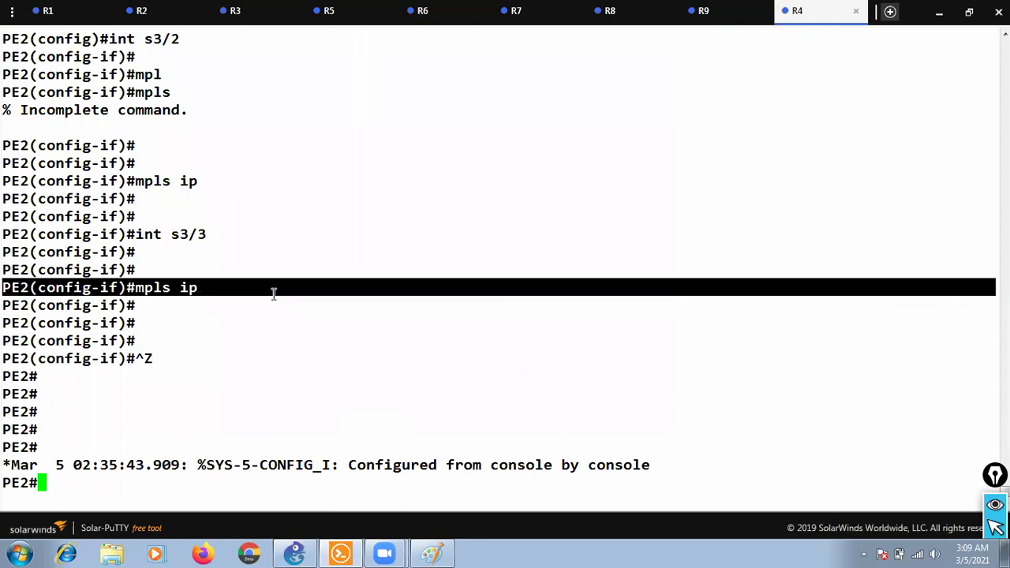
Check the remaining backbone router in the GNS3 topology, switch to the R9 console and enter global configuration mode
click(295, 553)
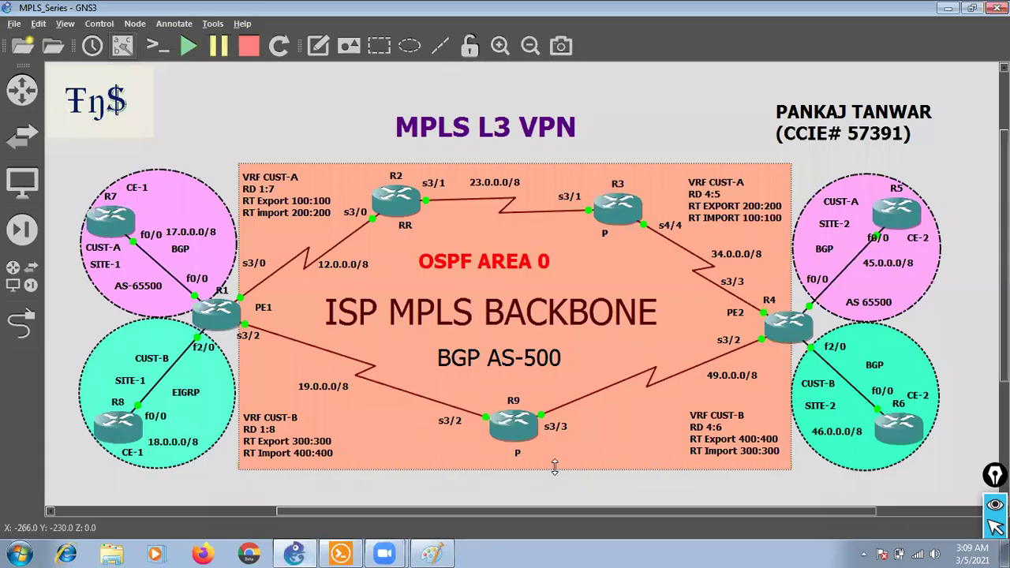
click(340, 553)
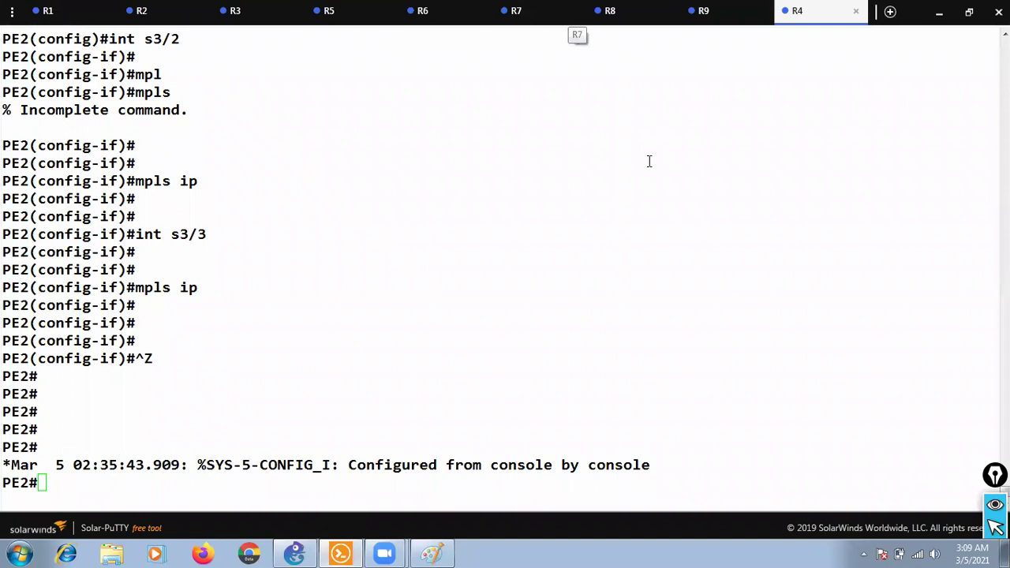
click(300, 18)
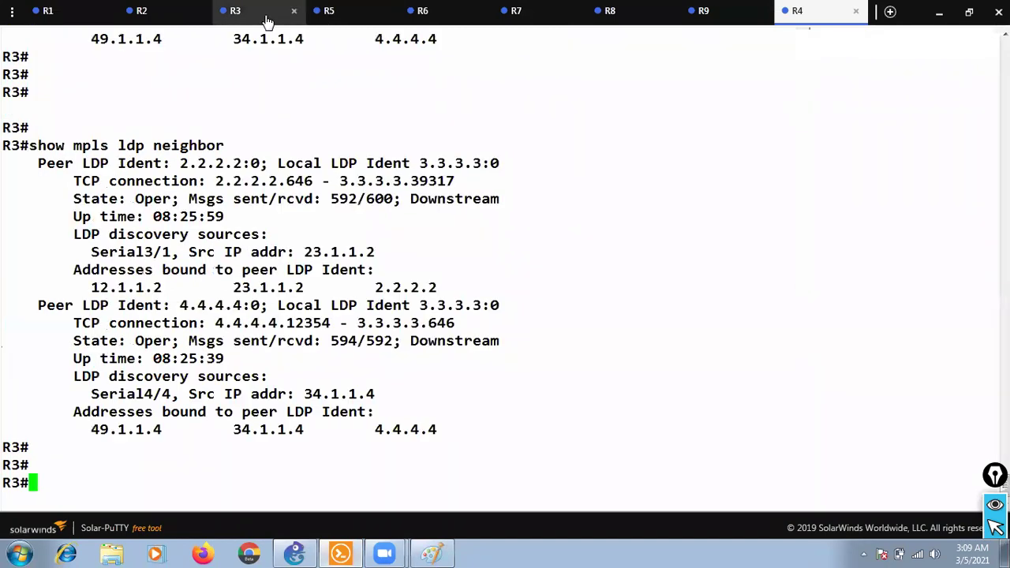
click(337, 22)
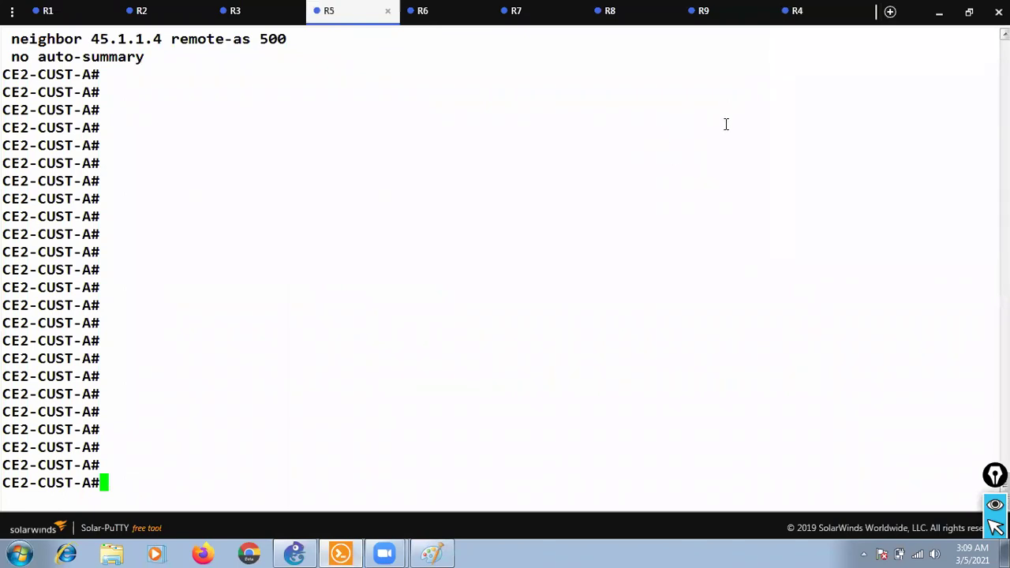
click(695, 30)
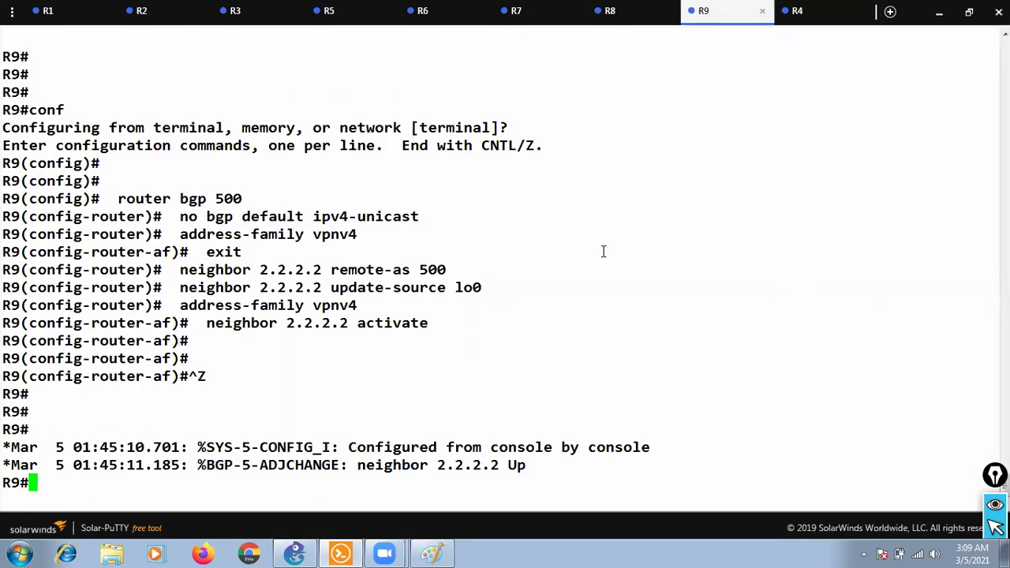
text(conf)
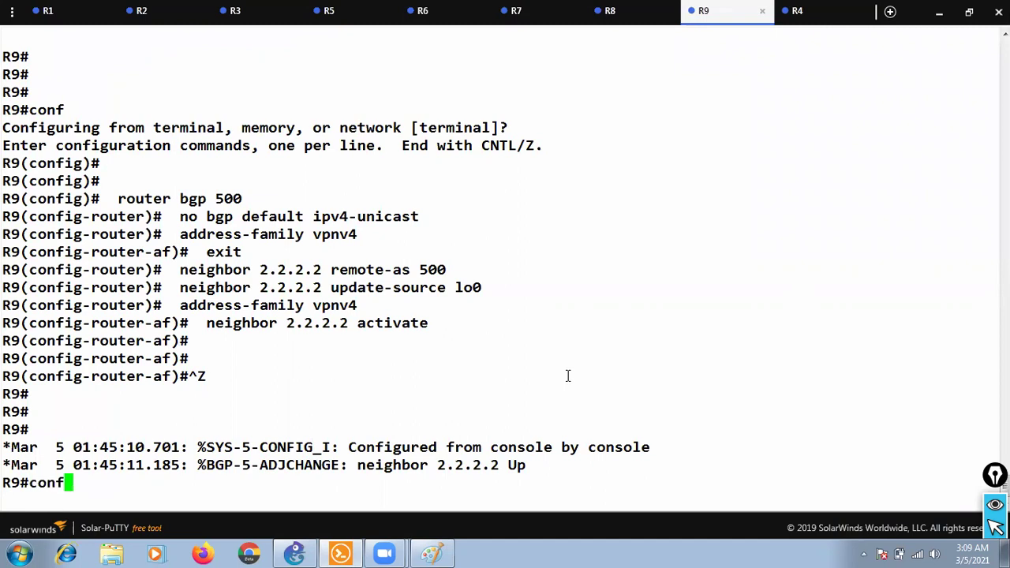
key(Return)
key(Return)
key(Return)
Enable MPLS globally on R9 with mpls ip
text(mpl)
key(Tab)
text(ip)
key(Tab)
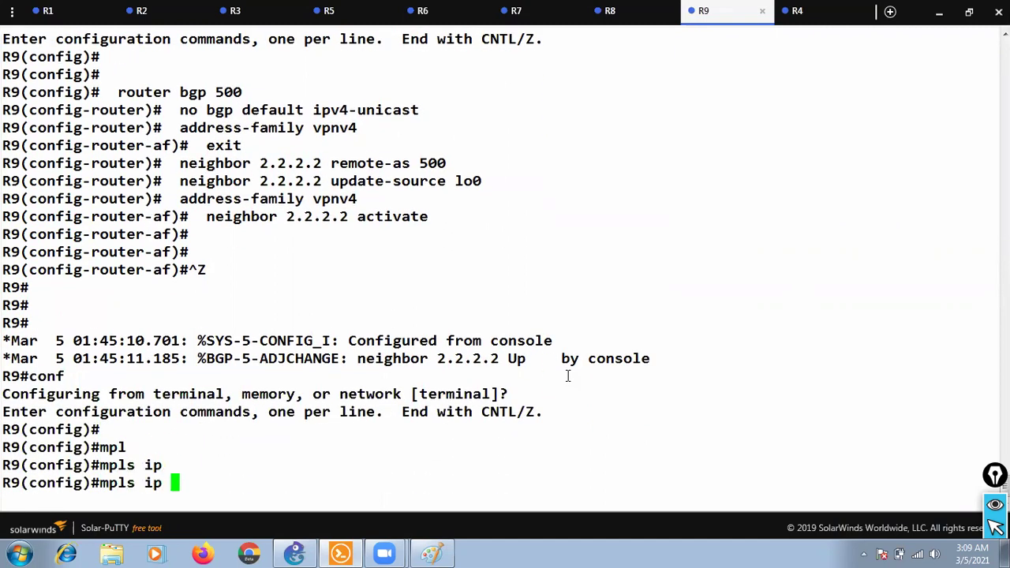
key(Return)
key(Return)
key(Return)
key(Return)
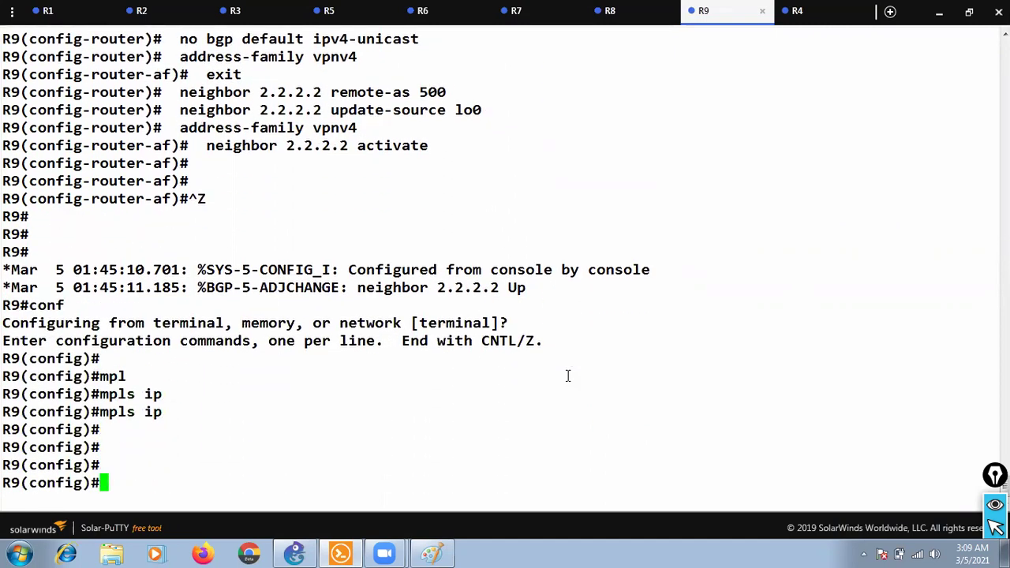
Set R9's MPLS label range to 900 999 in global configuration mode
text(mpl)
key(Tab)
text(la)
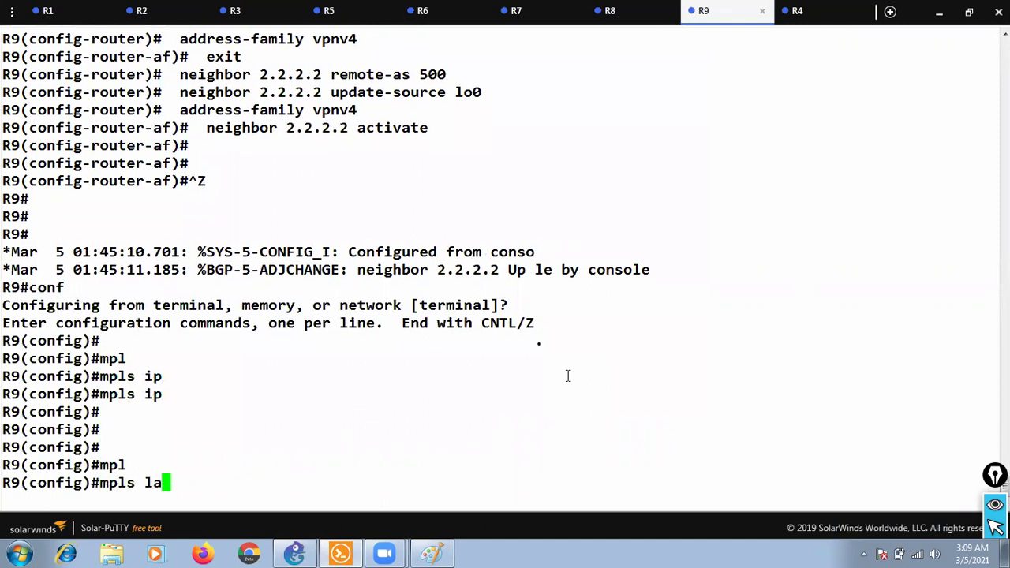
key(Tab)
text(r)
key(Tab)
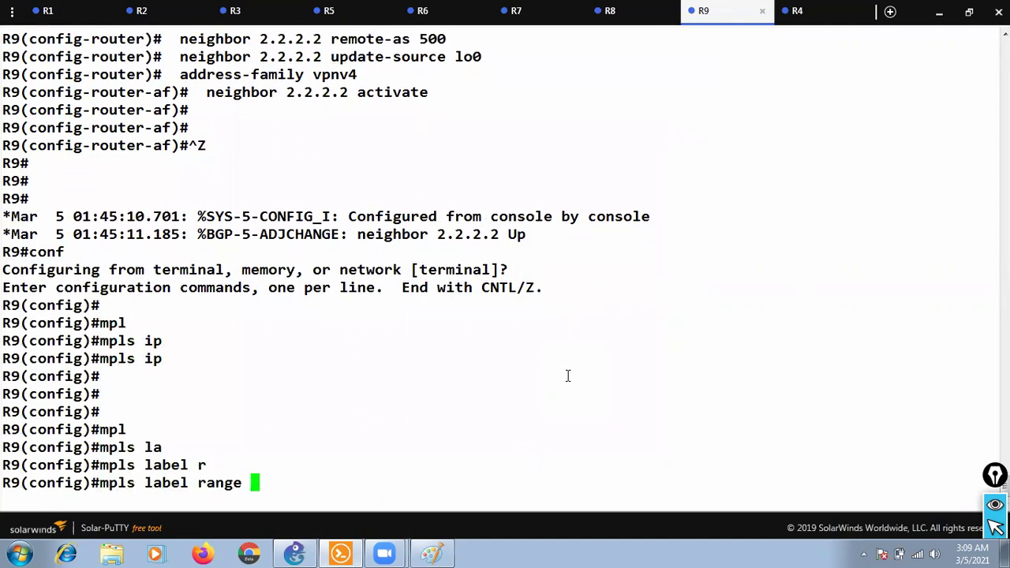
text(900 999)
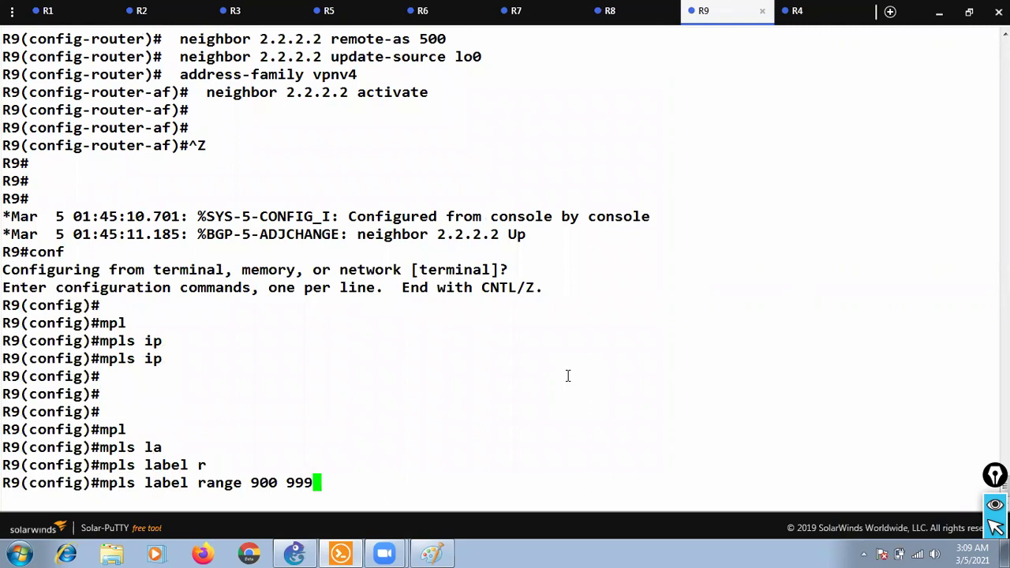
key(Return)
key(Return)
key(Return)
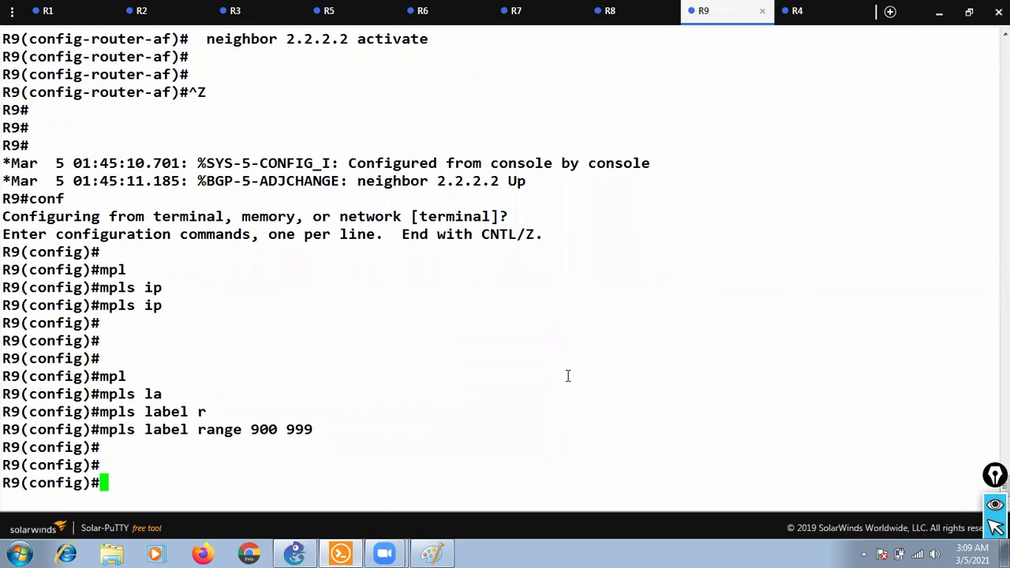
Check R9's links in the GNS3 topology and enable MPLS on its interface s3/2 with mpls ip
click(294, 554)
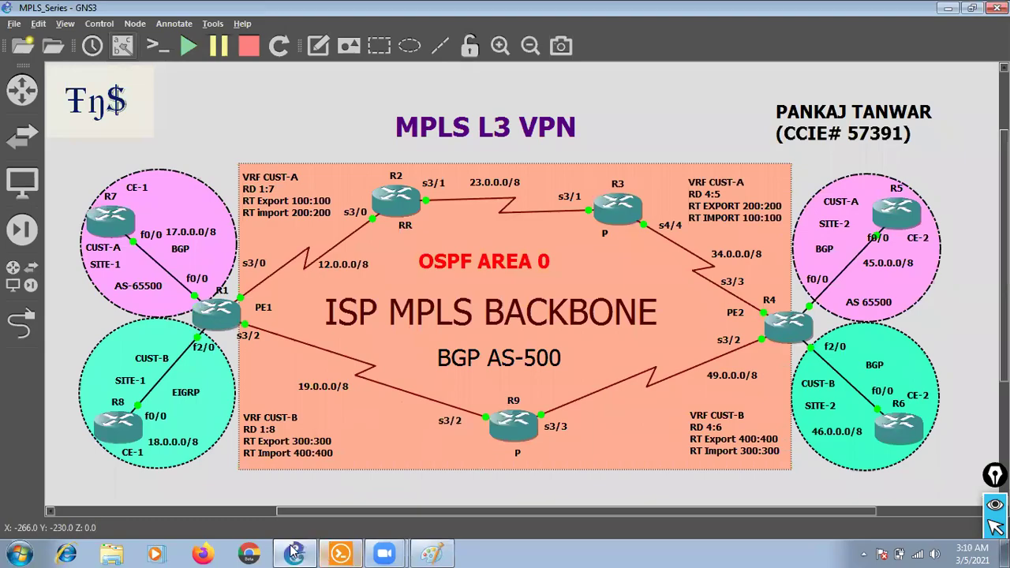
key(alt+Tab)
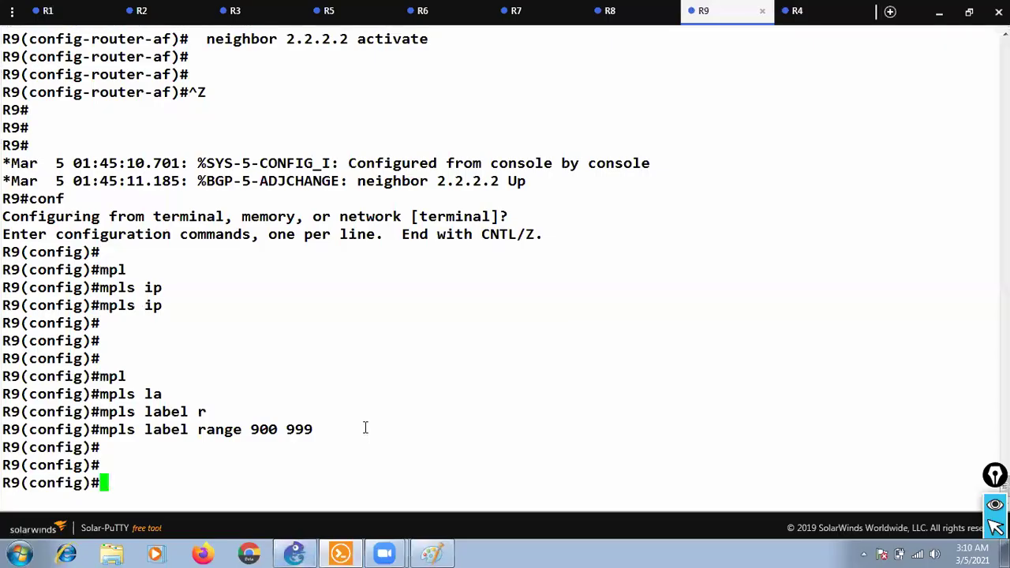
text(int s3/2)
key(Return)
key(Return)
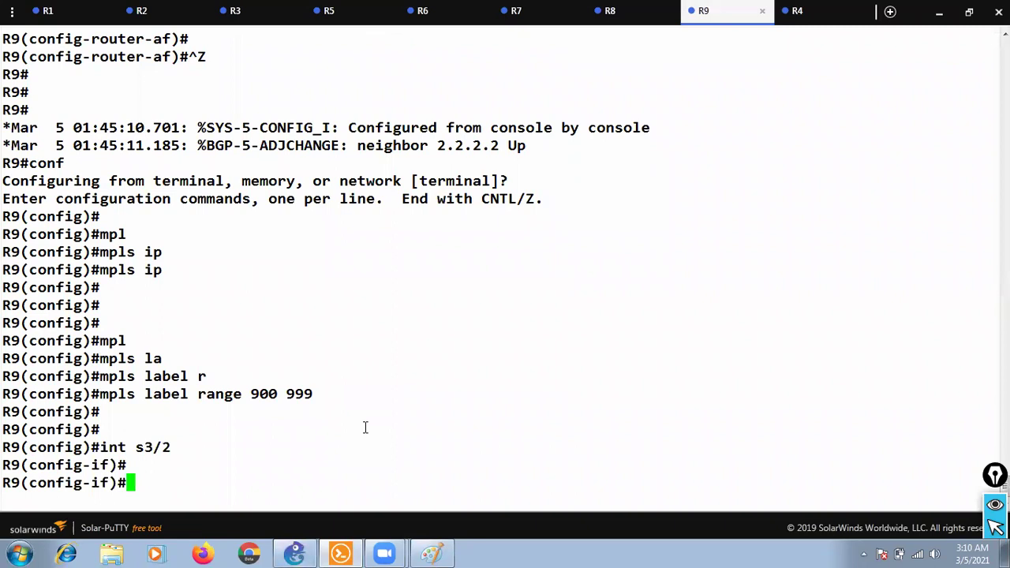
text(mpl)
key(Tab)
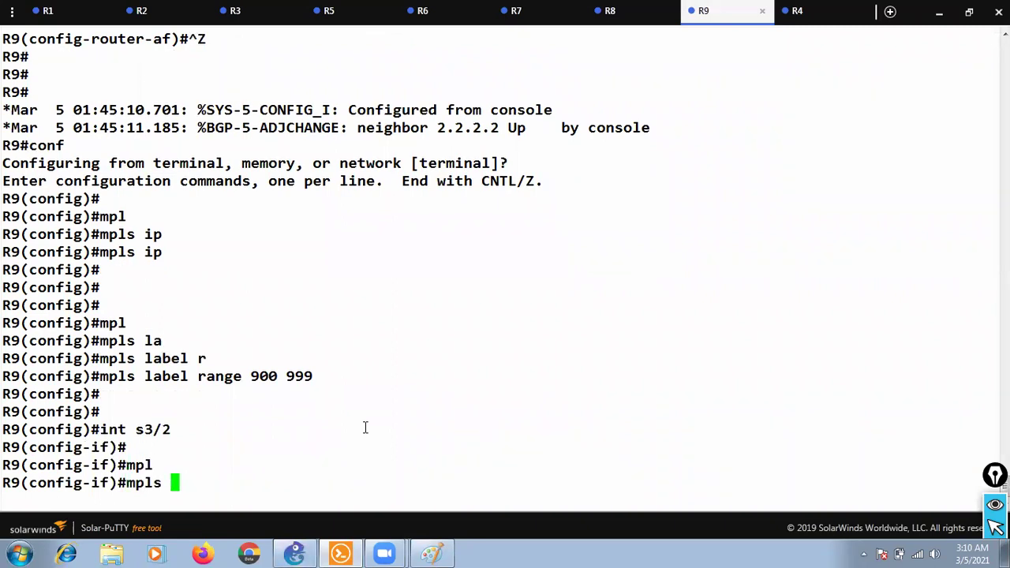
text(ip)
key(Tab)
key(Return)
key(Return)
key(Return)
Enable MPLS on R9's interface s3/3 with mpls ip and exit configuration mode
text(int s3/2)
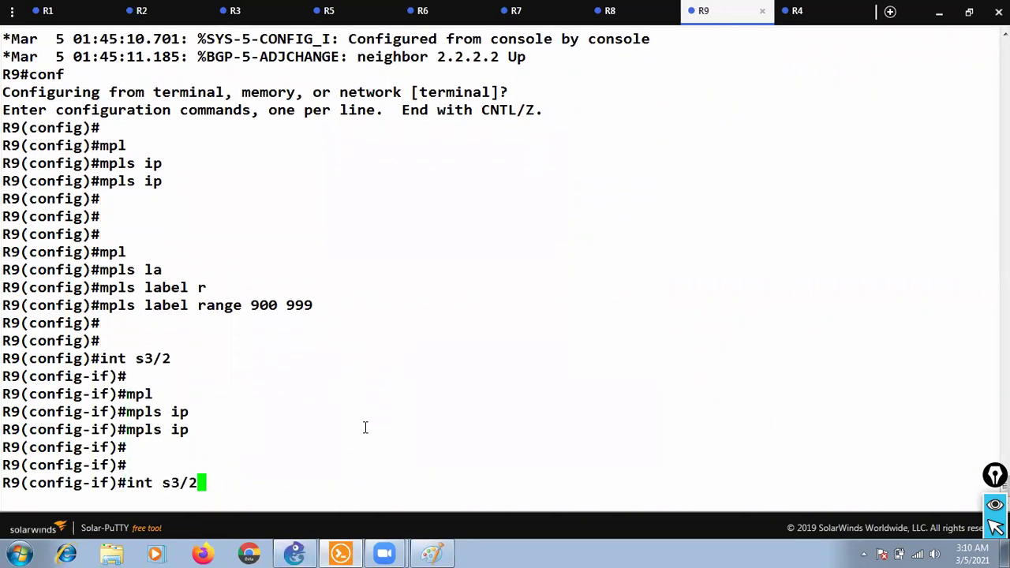
key(BackSpace)
text(3)
key(Return)
key(Return)
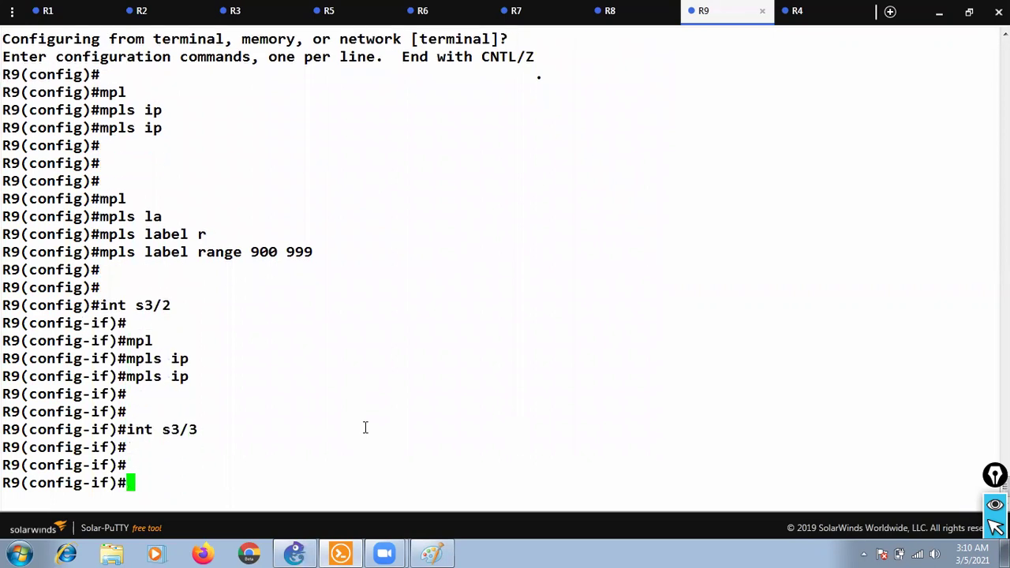
text(mpl)
key(Tab)
text(ip)
key(Tab)
key(Return)
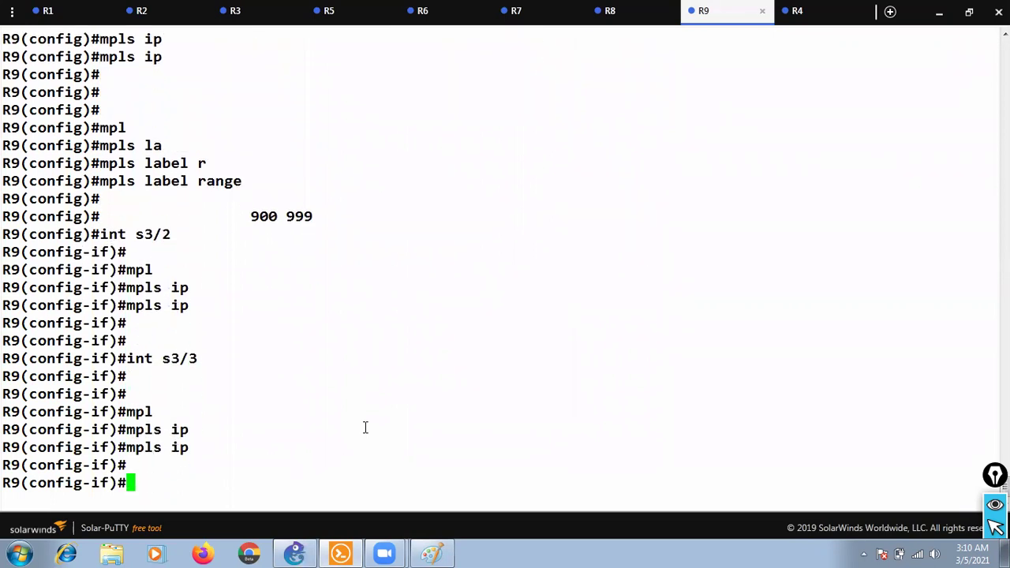
key(Return)
key(Return)
key(Return)
key(ctrl+z)
key(Return)
key(Return)
key(Return)
key(Return)
key(Return)
key(Return)
key(Return)
key(Return)
key(Return)
key(Return)
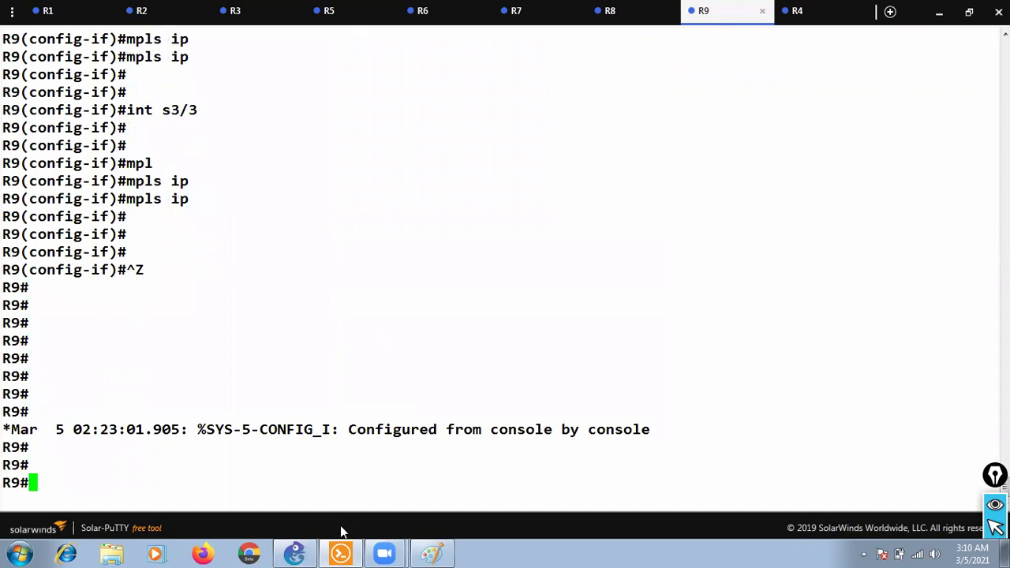
Switch to the GNS3 topology and add a text note reading 7.7.7.7 just above router R7
click(304, 552)
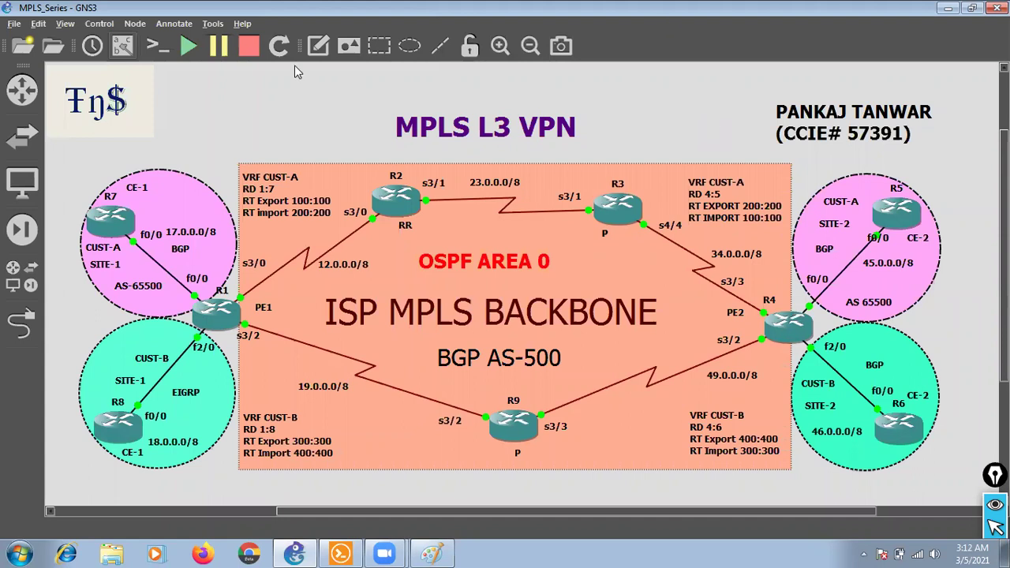
click(318, 45)
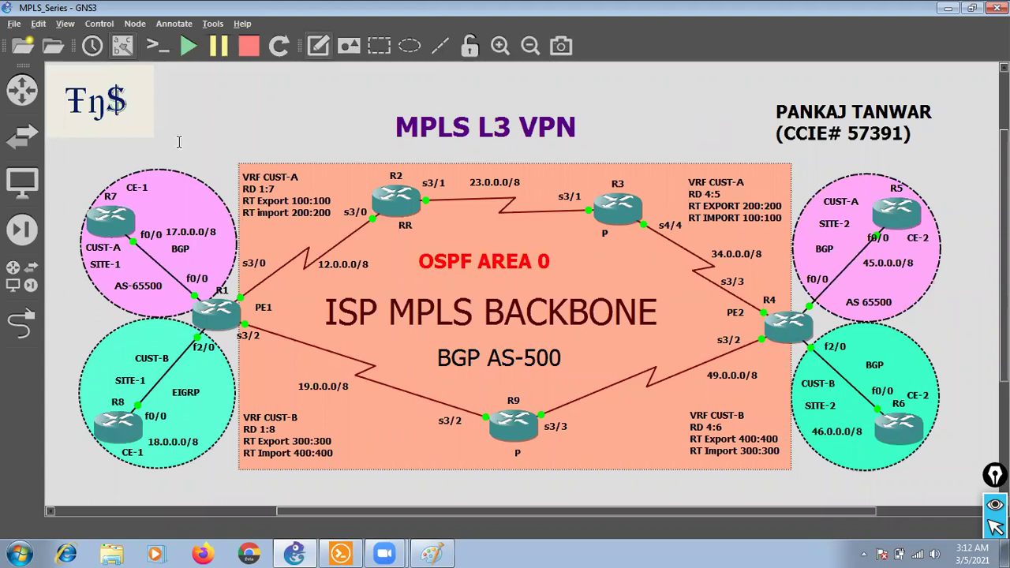
click(83, 163)
text(7.7.7.7)
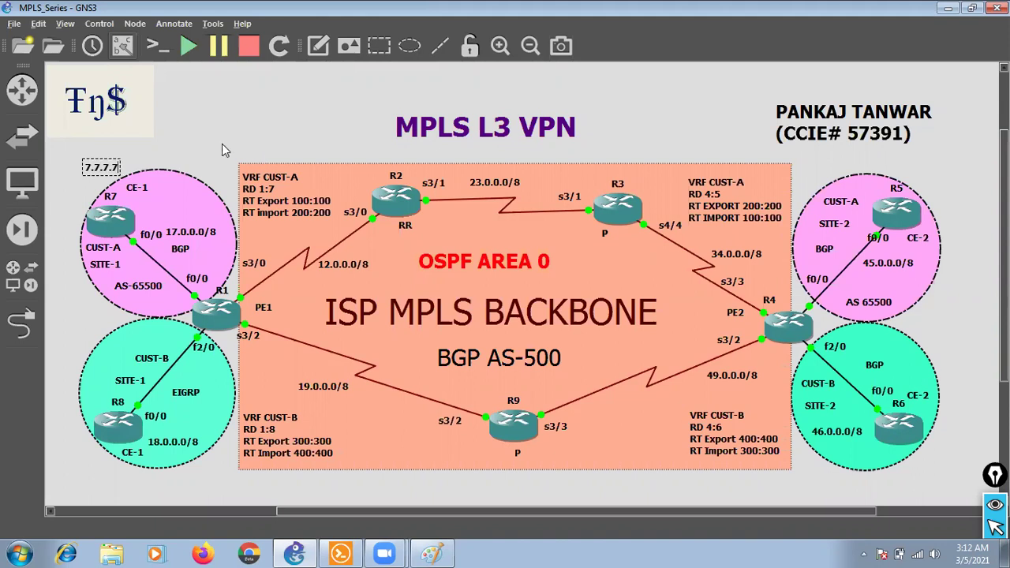
Reposition the 7.7.7.7 text note so it sits above router R7 near the CE-1 label, and deselect it
key(Left)
key(Left)
key(Left)
key(Left)
key(Left)
key(Left)
key(Left)
key(Left)
key(Left)
key(Left)
key(Left)
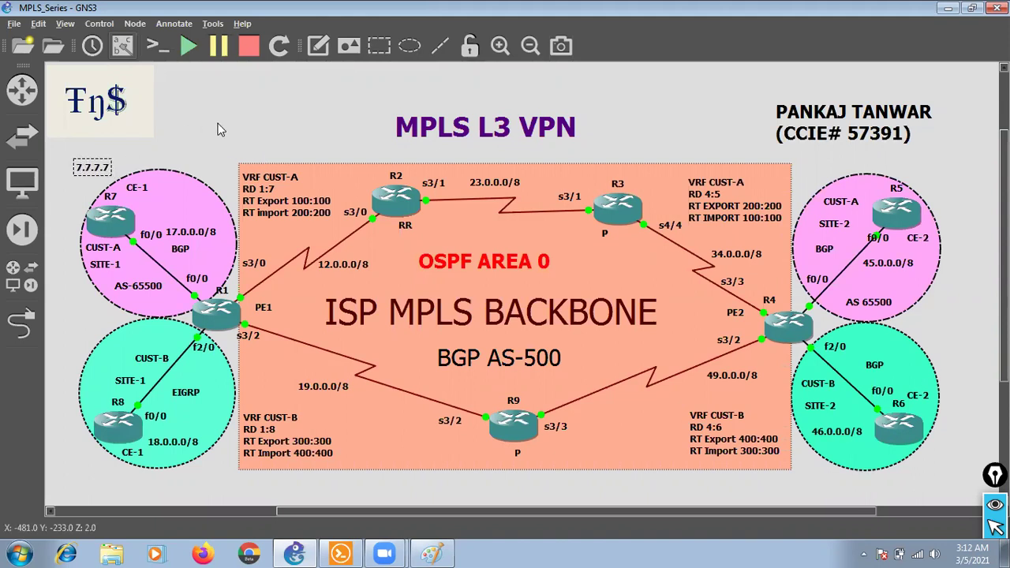
click(173, 156)
drag(90, 166, 113, 168)
click(262, 99)
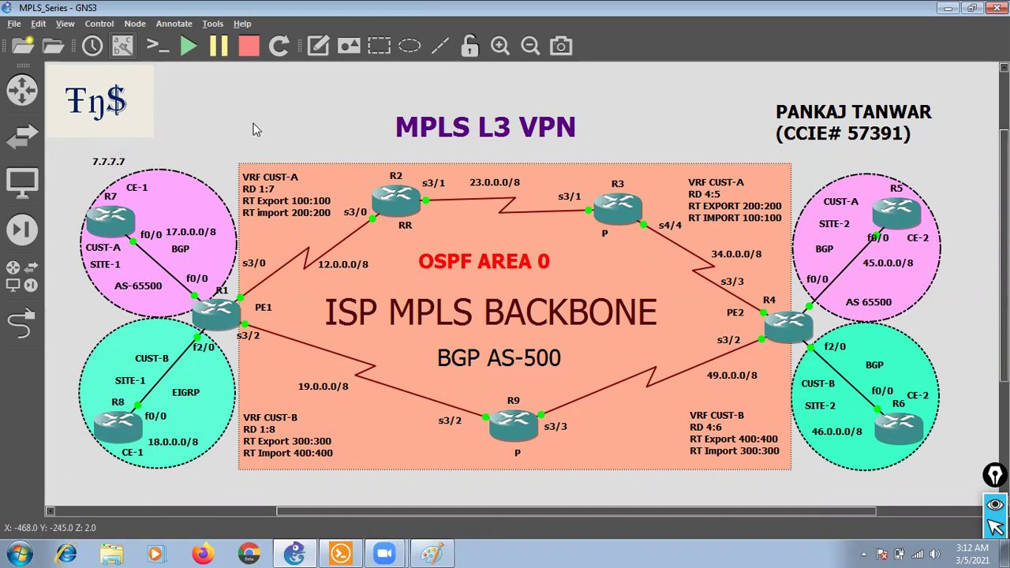
Switch to R7's console in Solar-PuTTY and enter interface configuration for lo0
click(340, 552)
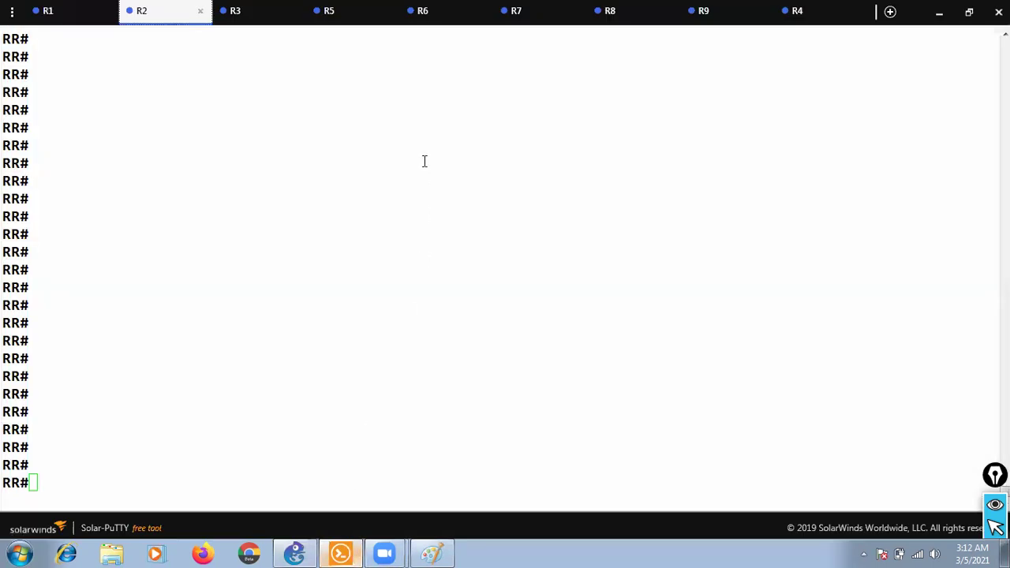
click(510, 21)
key(Return)
key(Return)
key(Return)
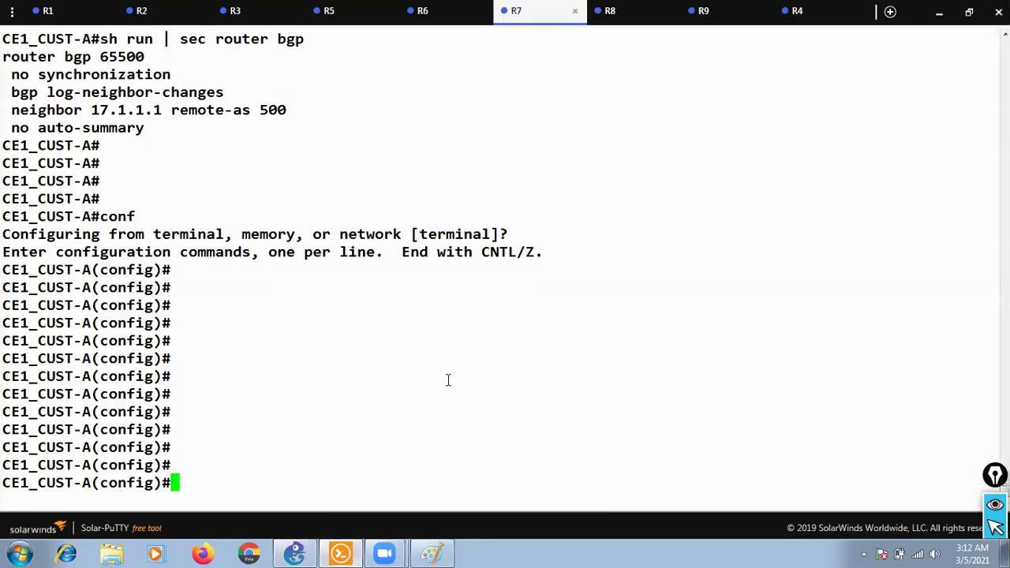
text(int l)
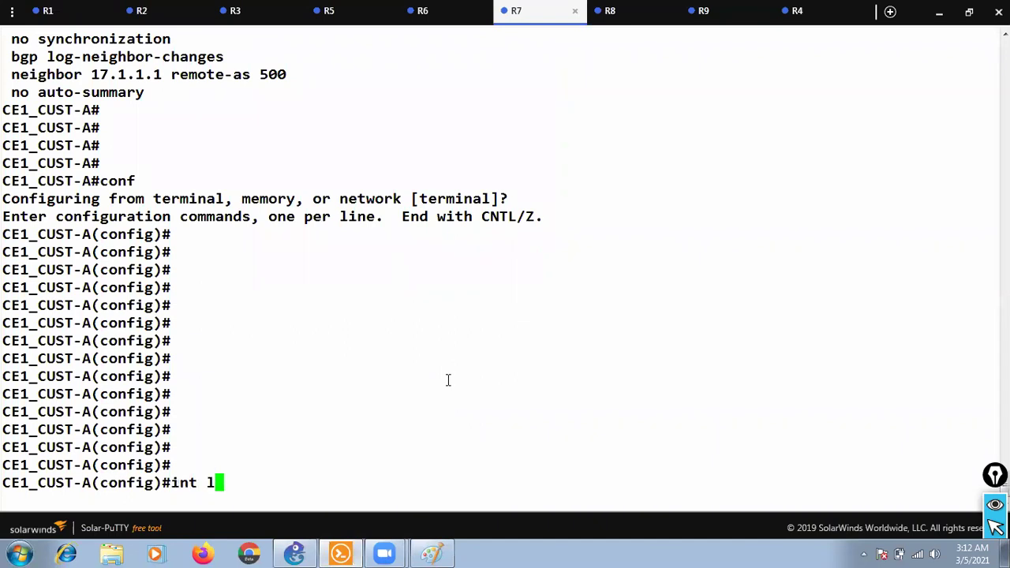
text(o0)
key(Return)
key(Return)
key(Return)
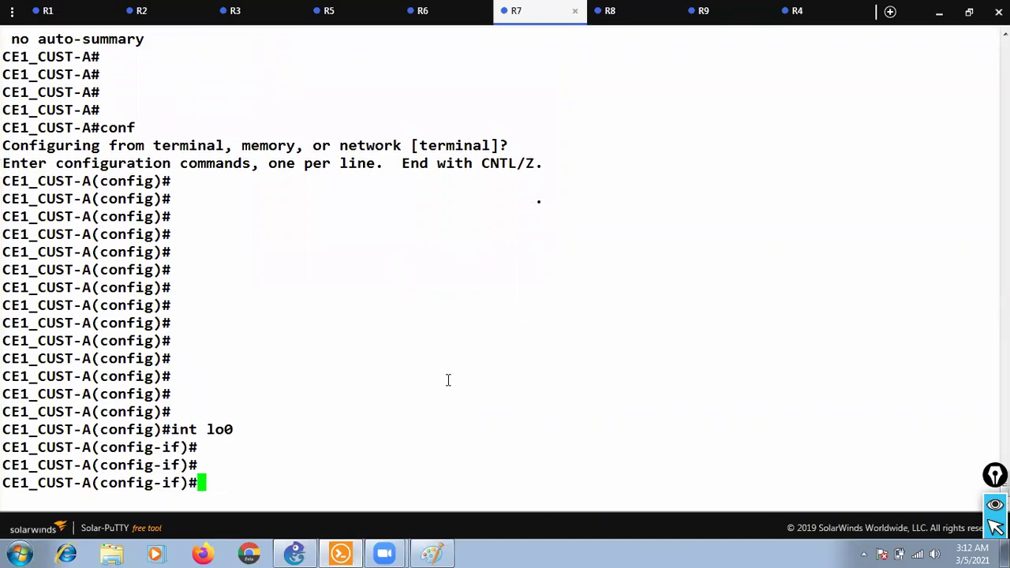
Show the running configuration of R7's interface lo0 from within configuration mode
text(do sh run int lo0)
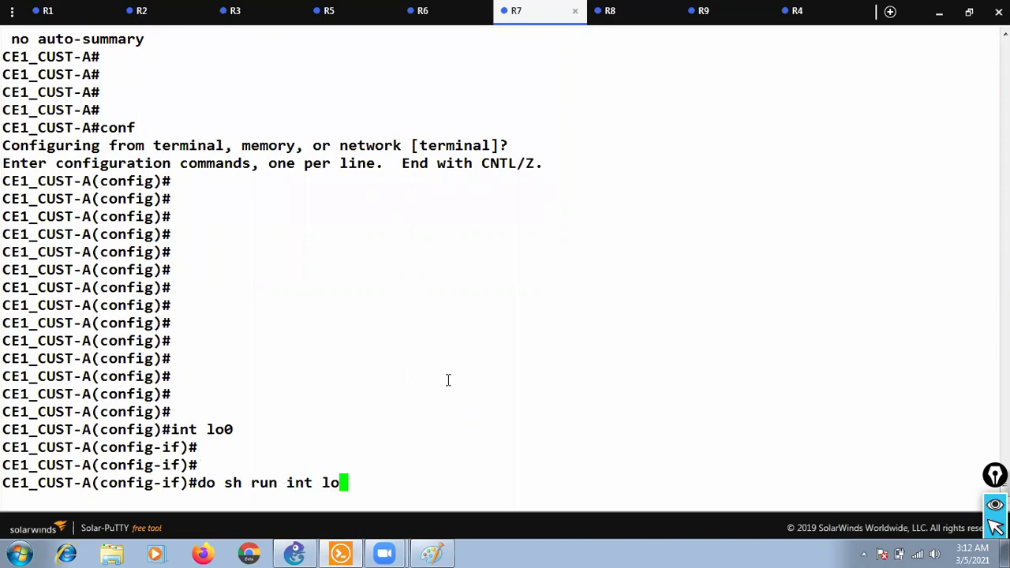
key(Return)
key(Return)
key(Return)
key(Return)
key(Return)
key(Return)
key(Return)
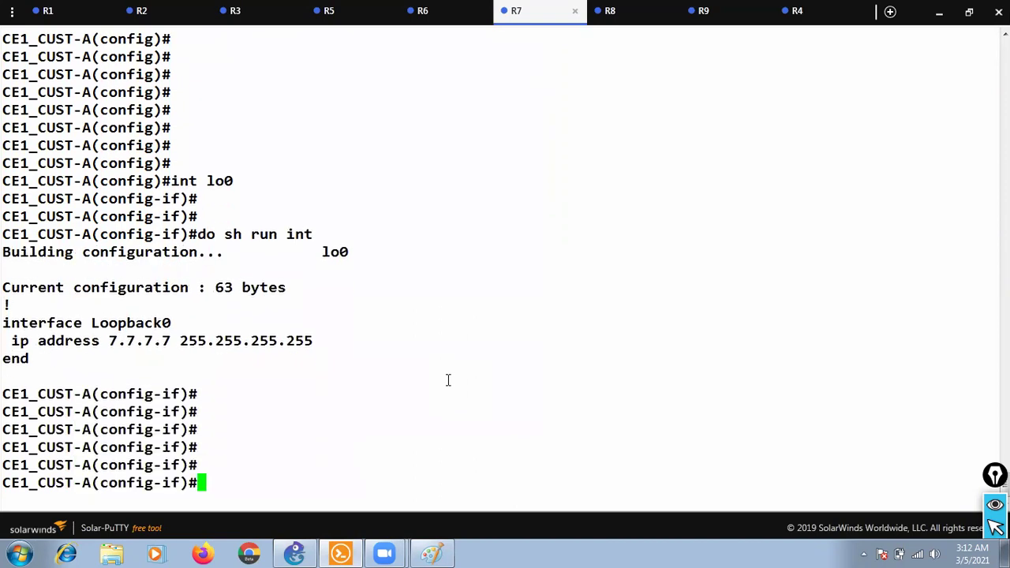
Under router bgp 65500 on R7, advertise network 7.7.7.7 mask 255.255.255.255 and exit configuration mode
text(router bgp )
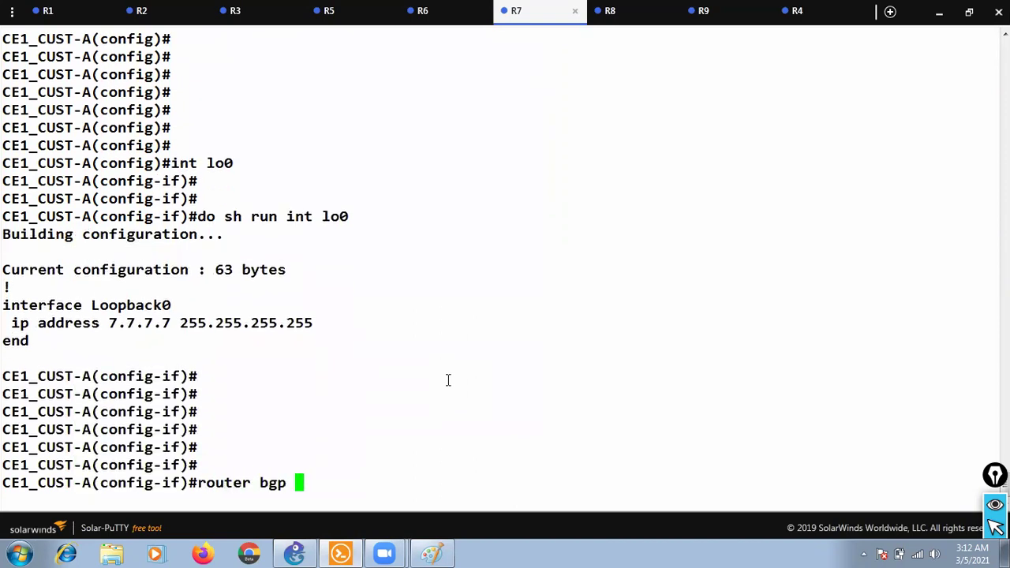
text(65500)
key(Return)
key(Return)
key(Return)
text(net)
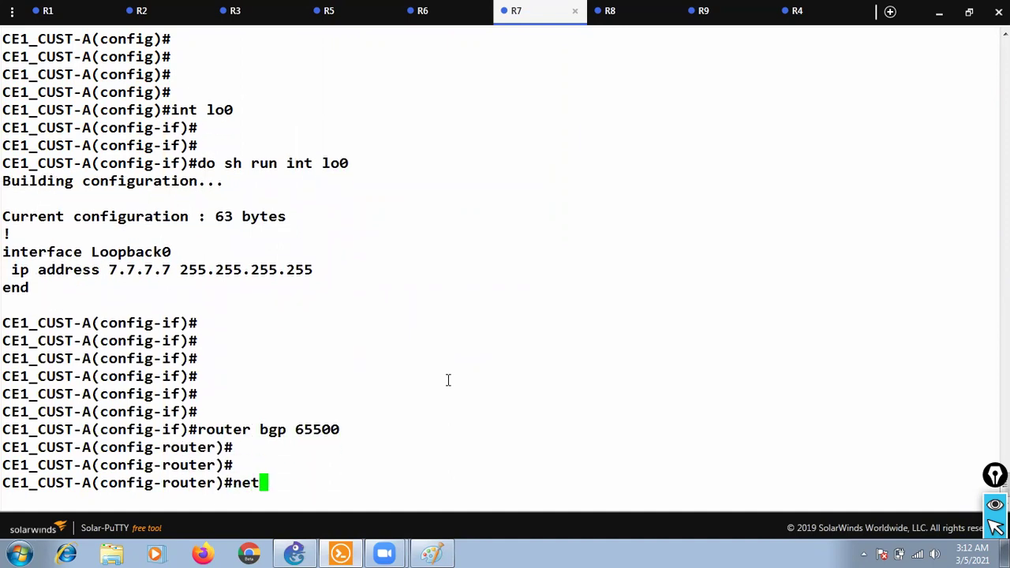
key(Tab)
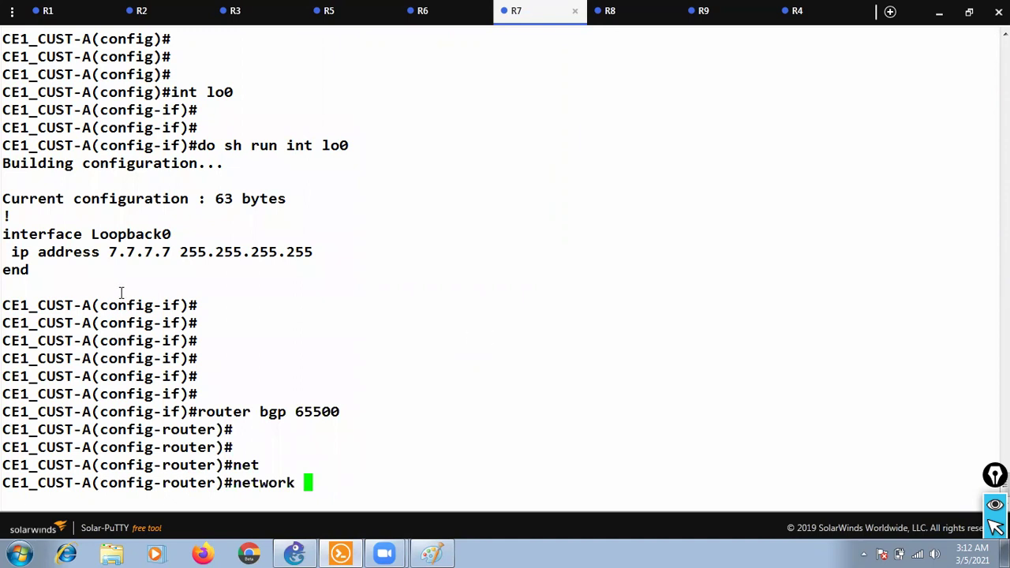
double_click(139, 251)
right_click(483, 371)
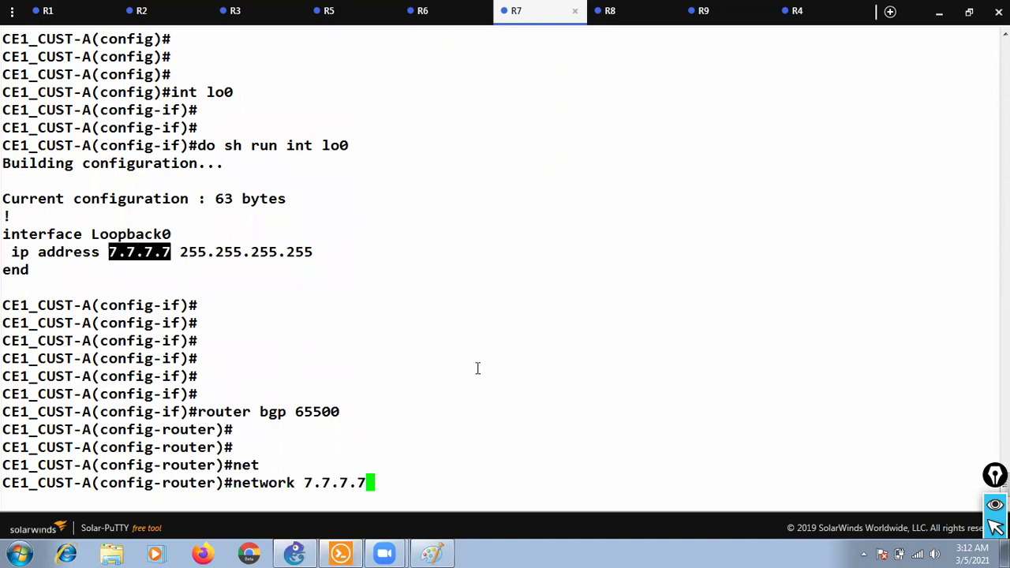
text(ma)
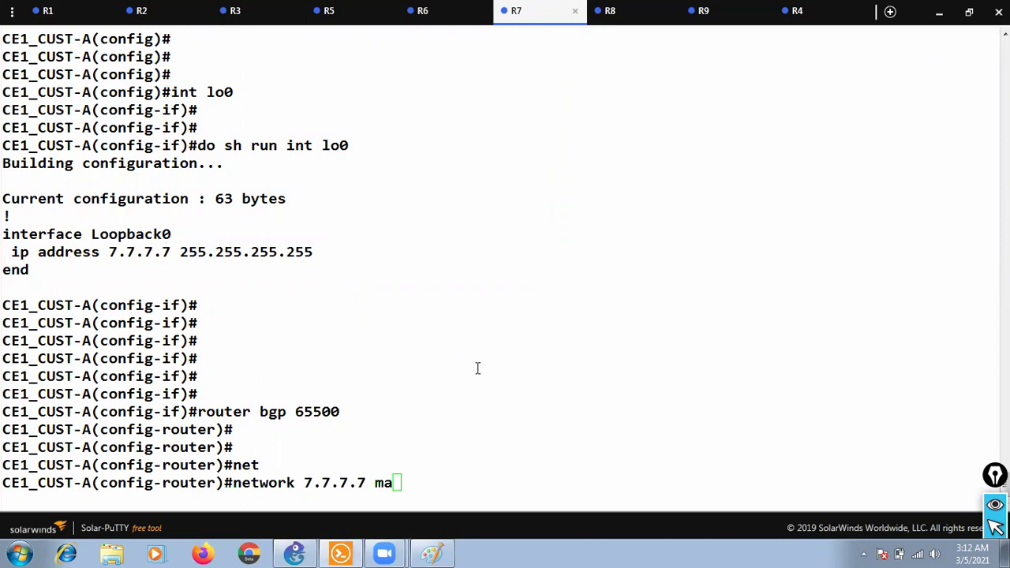
text(s)
key(Tab)
double_click(240, 235)
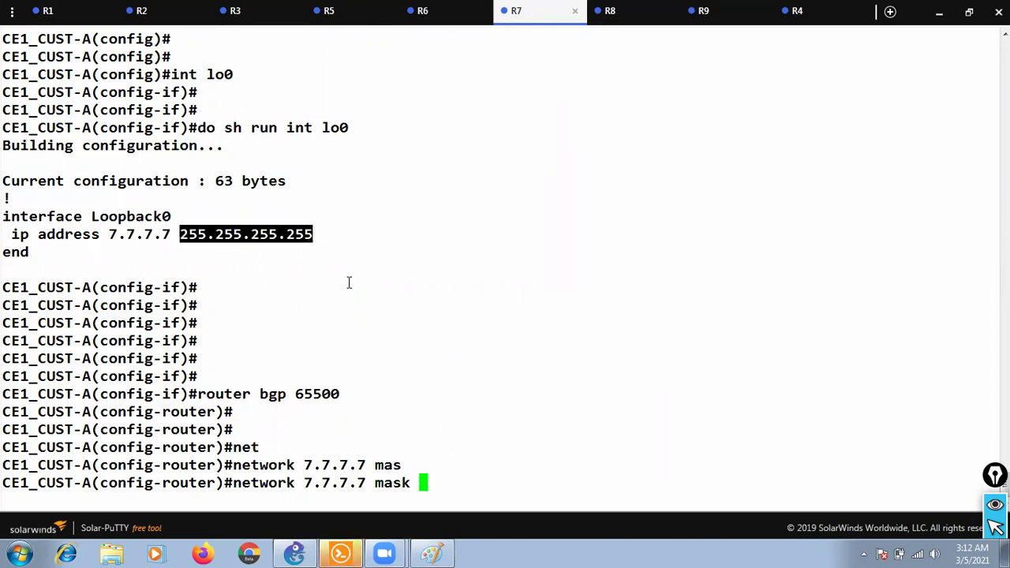
right_click(679, 407)
key(Return)
key(Return)
key(Return)
key(ctrl+z)
key(Return)
key(Return)
key(Return)
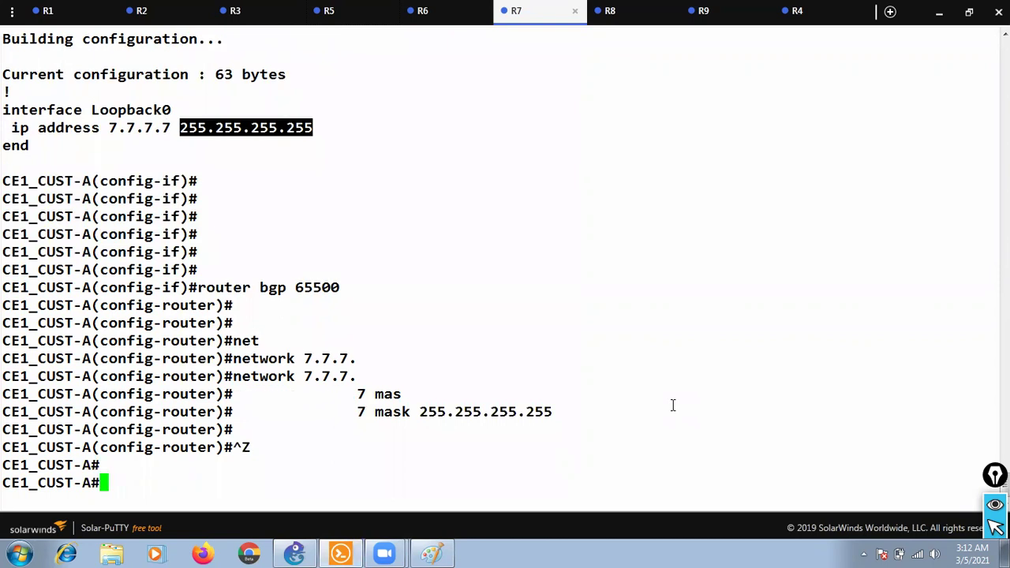
Run show ip bgp on R7 and examine the entry for its loopback network
text(sho)
key(Tab)
text(ip bgp)
key(Return)
key(Return)
key(Return)
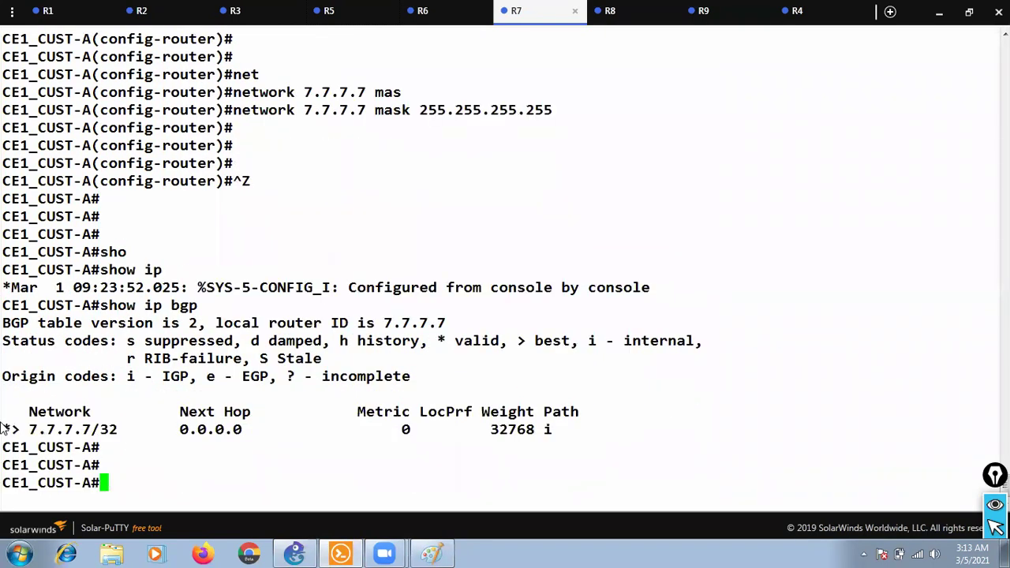
drag(6, 428, 559, 427)
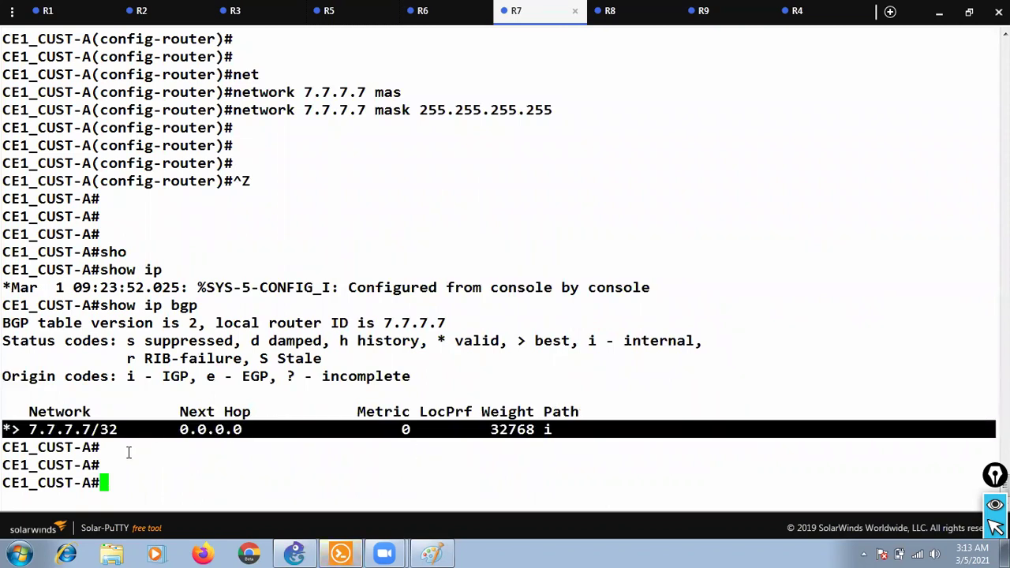
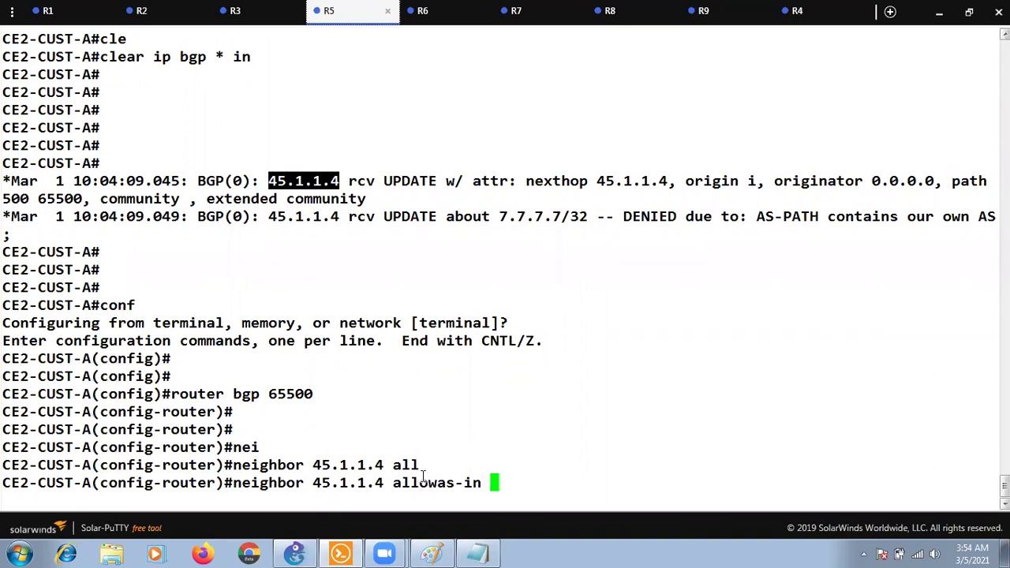
Examine R5's pending allowas-in command for neighbor 45.1.1.4 and the debug line giving the reason for the denied 7.7.7.7/32 update
drag(401, 485, 548, 470)
double_click(438, 483)
click(532, 477)
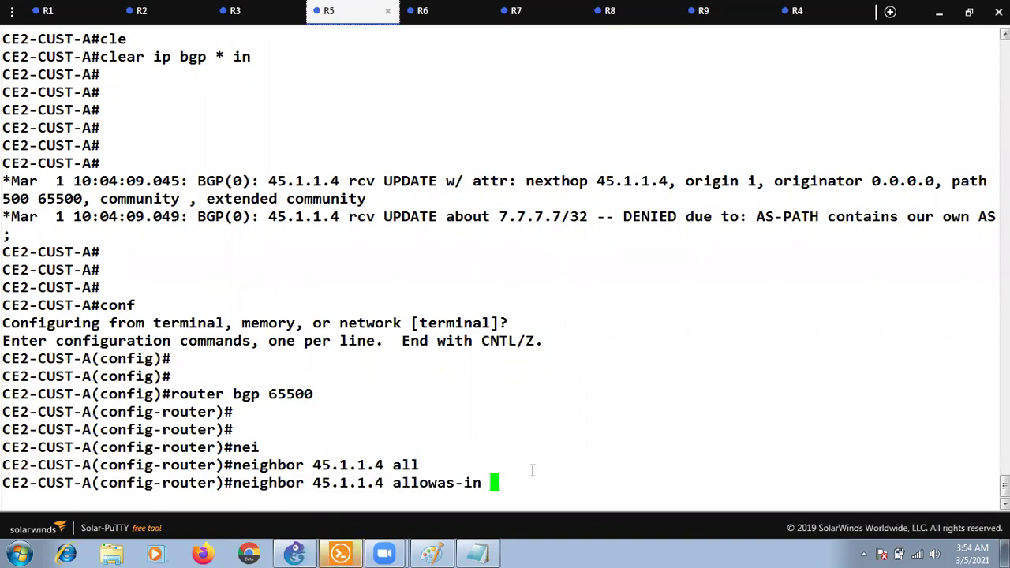
drag(237, 483, 382, 484)
click(324, 491)
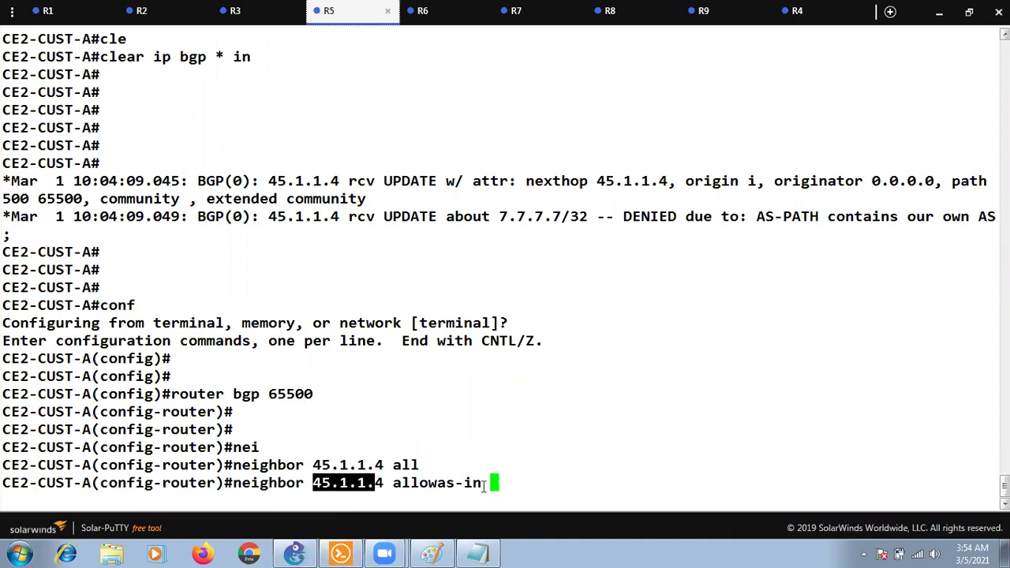
click(561, 471)
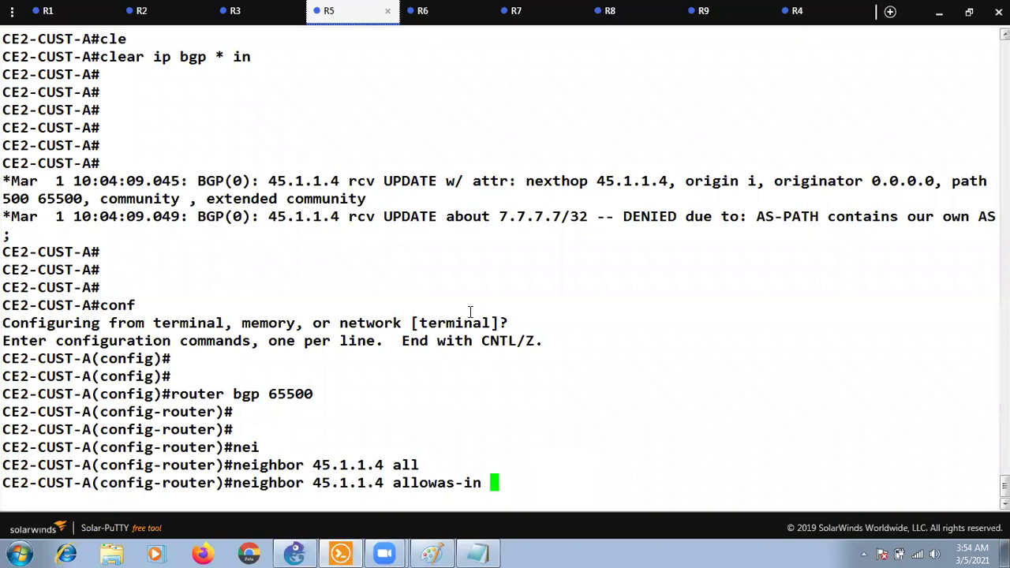
drag(498, 216, 875, 213)
drag(757, 216, 878, 215)
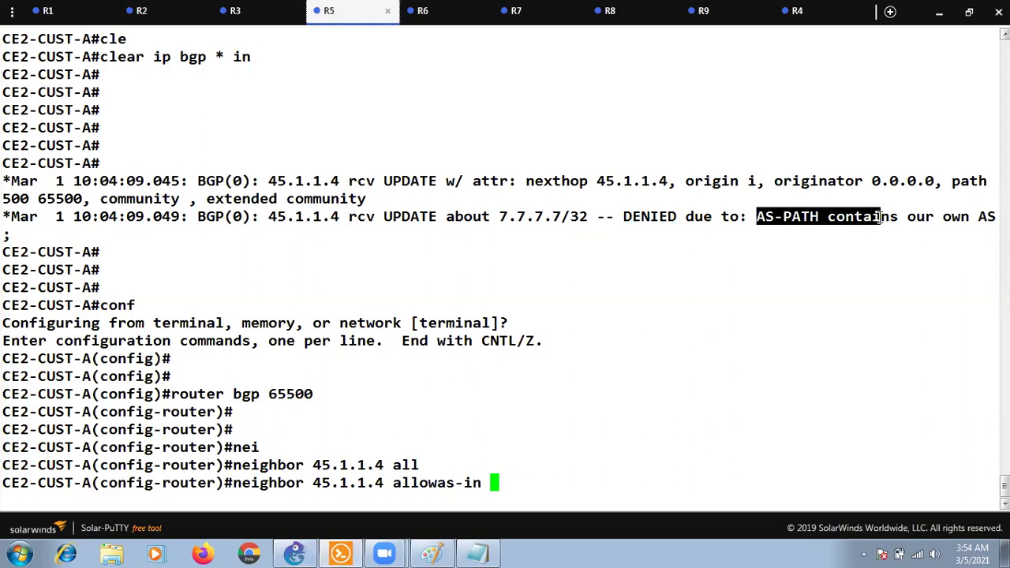
click(535, 452)
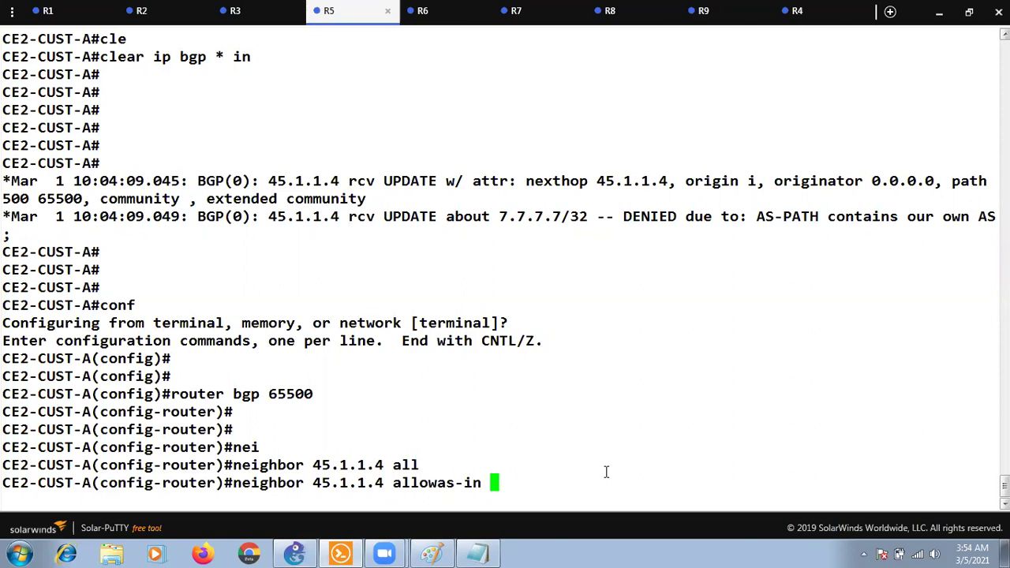
Apply neighbor 45.1.1.4 allowas-in under BGP 65500 on R5 and exit configuration mode
key(Return)
key(Return)
key(ctrl+z)
key(Return)
key(Return)
key(Return)
text(c)
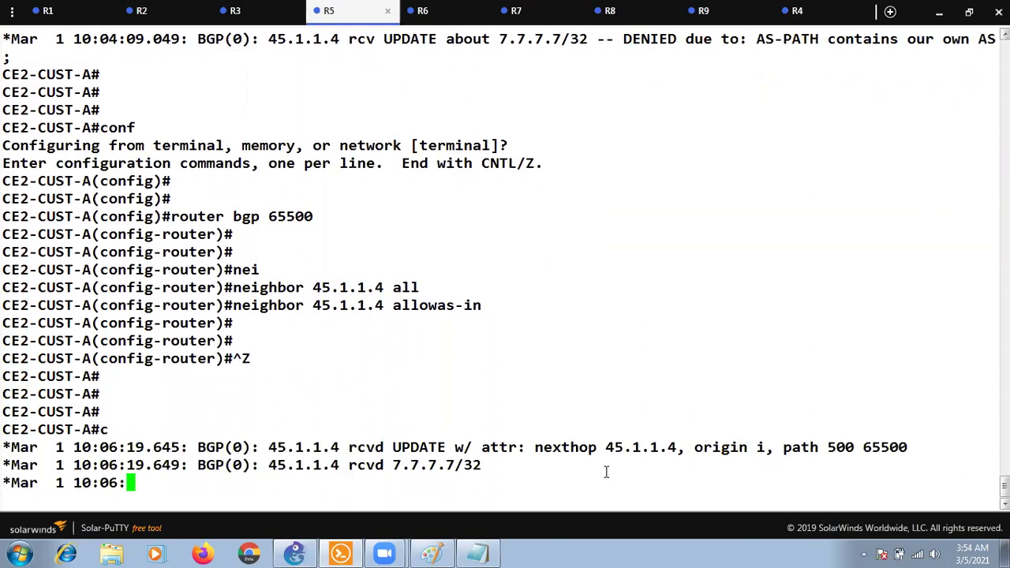
key(BackSpace)
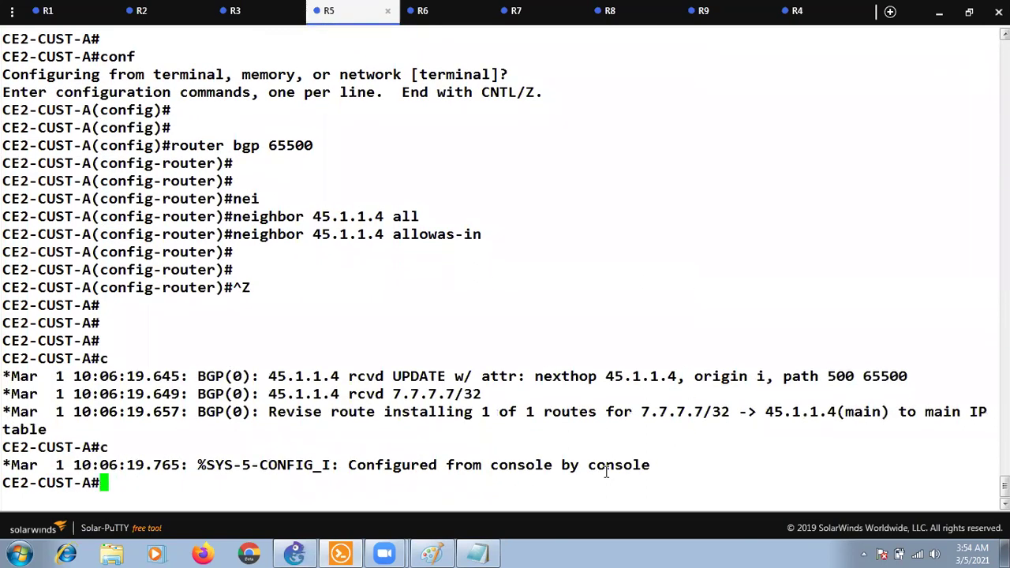
Review R5's BGP debug messages, run show ip bgp, and examine the 7.7.7.7/32 route entry and its AS path
drag(332, 416, 673, 415)
key(Return)
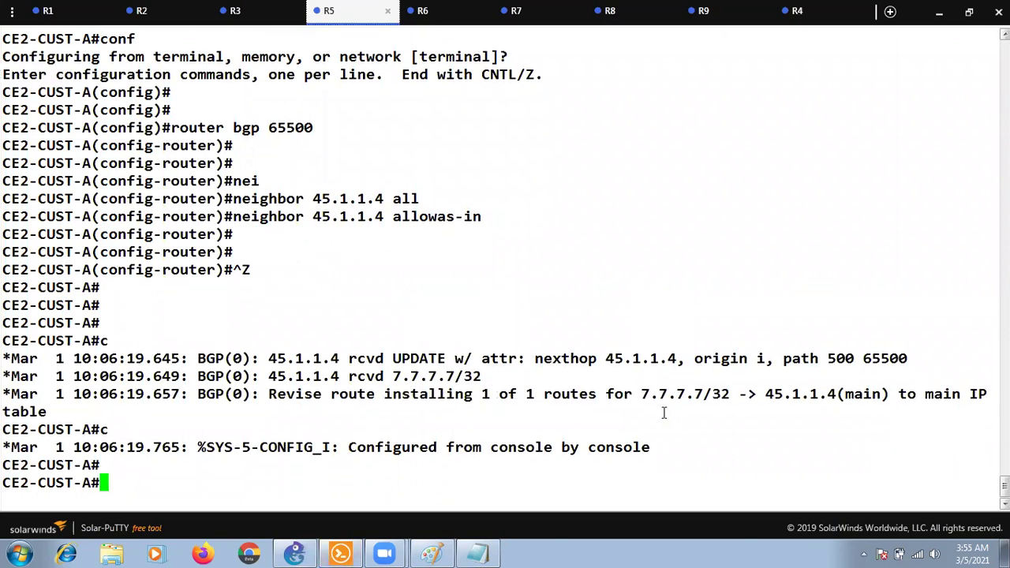
text(sho)
key(Tab)
text(ip bgp)
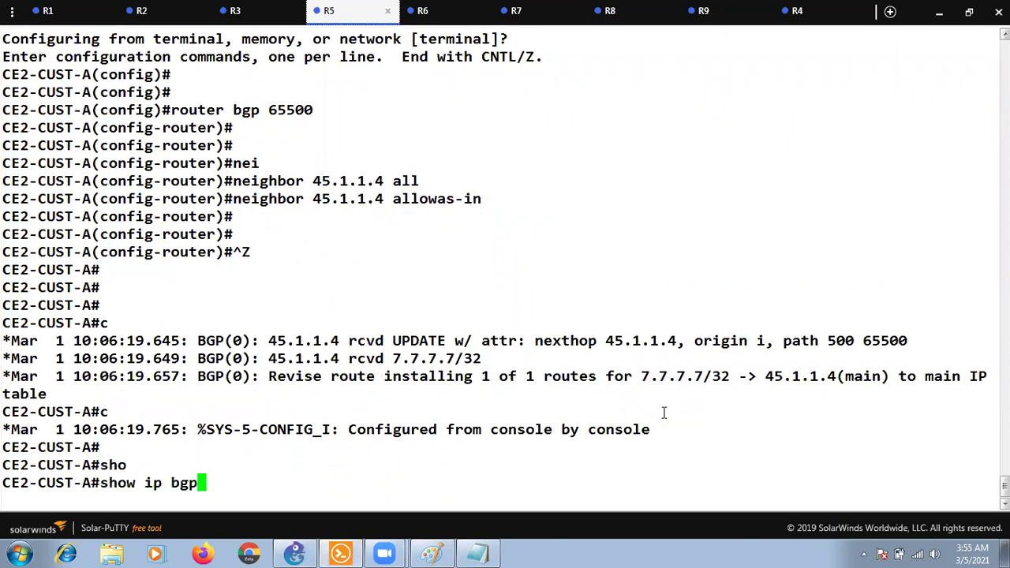
key(Return)
key(Return)
key(Return)
key(Return)
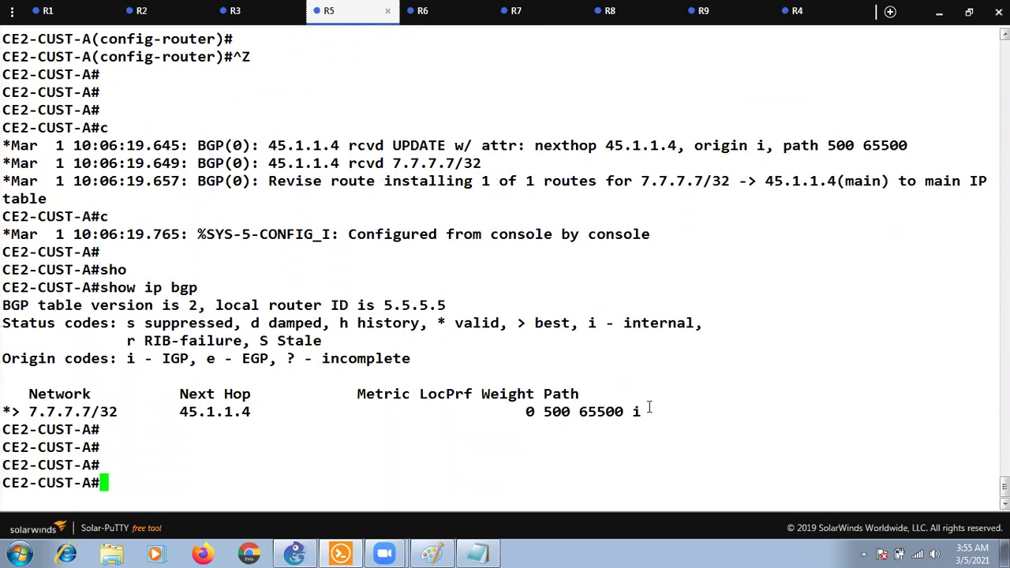
drag(649, 407, 6, 421)
Switch to the GNS3 topology, move the 7.7.7.7 note over to R5's site, and return it to just above R7
click(294, 554)
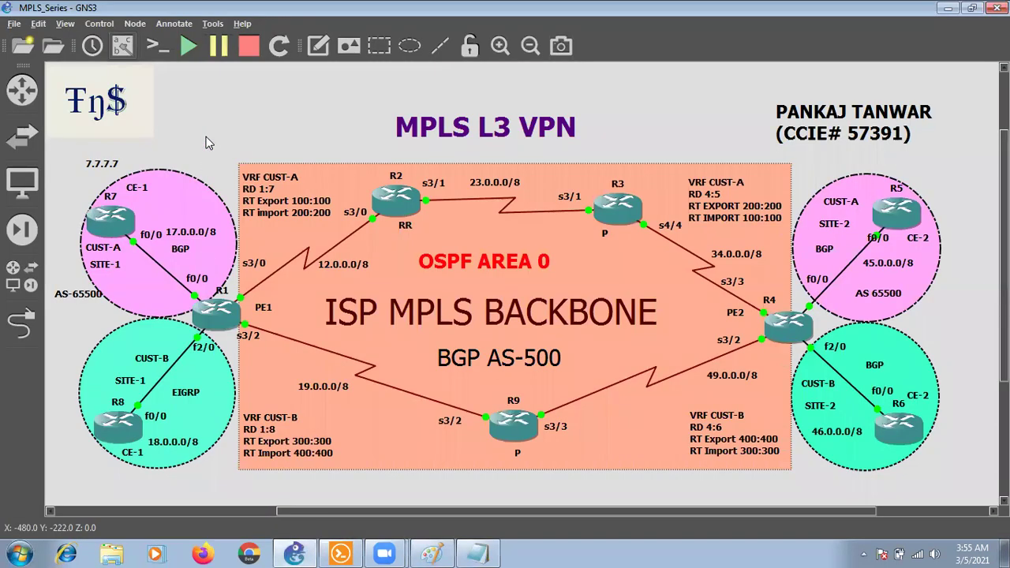
drag(108, 167, 117, 167)
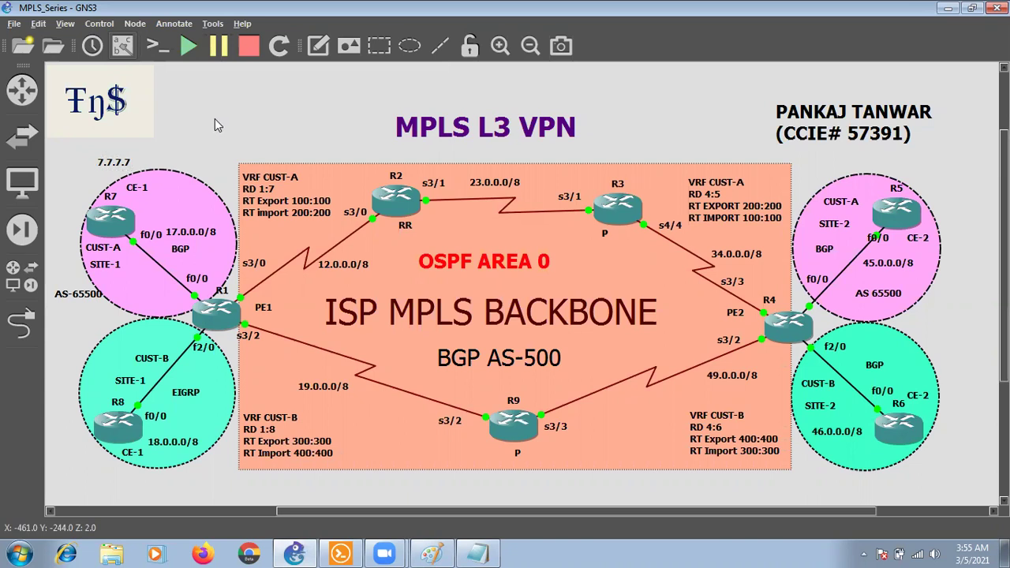
mouse_move(123, 164)
mouse_down()
mouse_move(132, 162)
mouse_move(121, 161)
mouse_up()
click(198, 138)
click(185, 155)
click(116, 160)
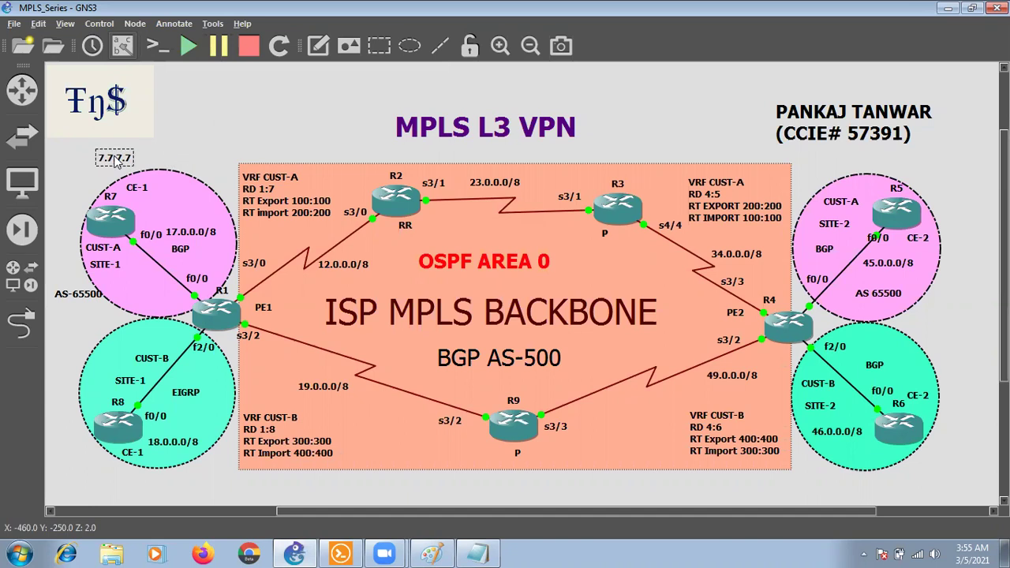
click(112, 160)
drag(111, 160, 858, 164)
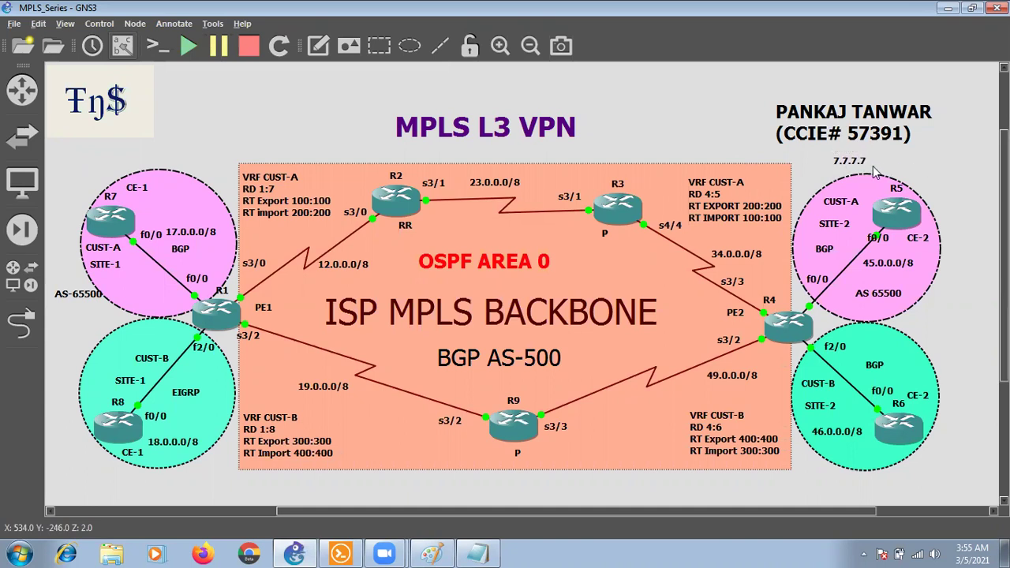
drag(851, 165, 89, 179)
click(958, 185)
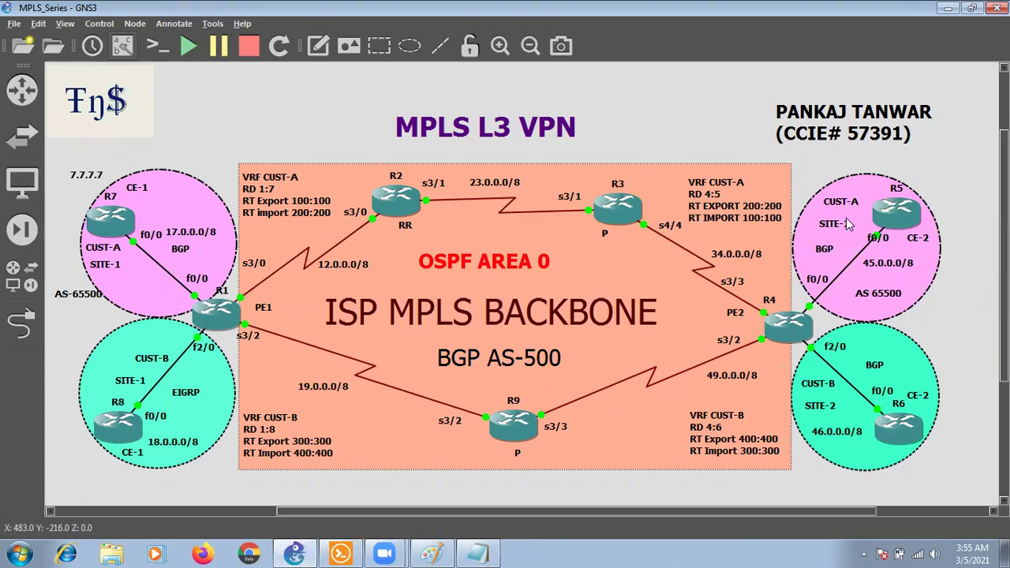
Switch to R5's console in Solar-PuTTY and show the running configuration of interface lo0
click(340, 552)
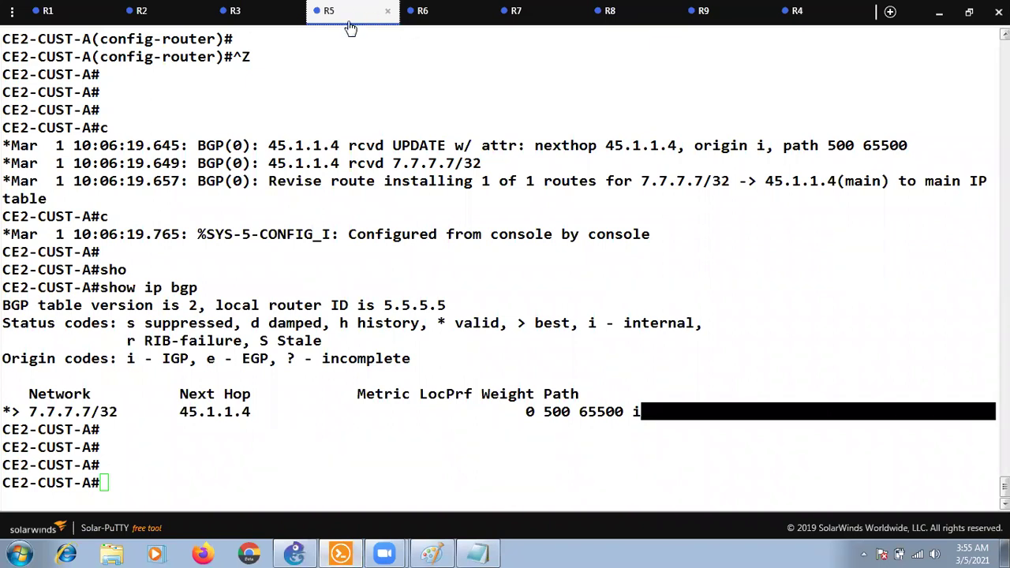
click(415, 273)
key(Return)
key(Return)
text(sh run)
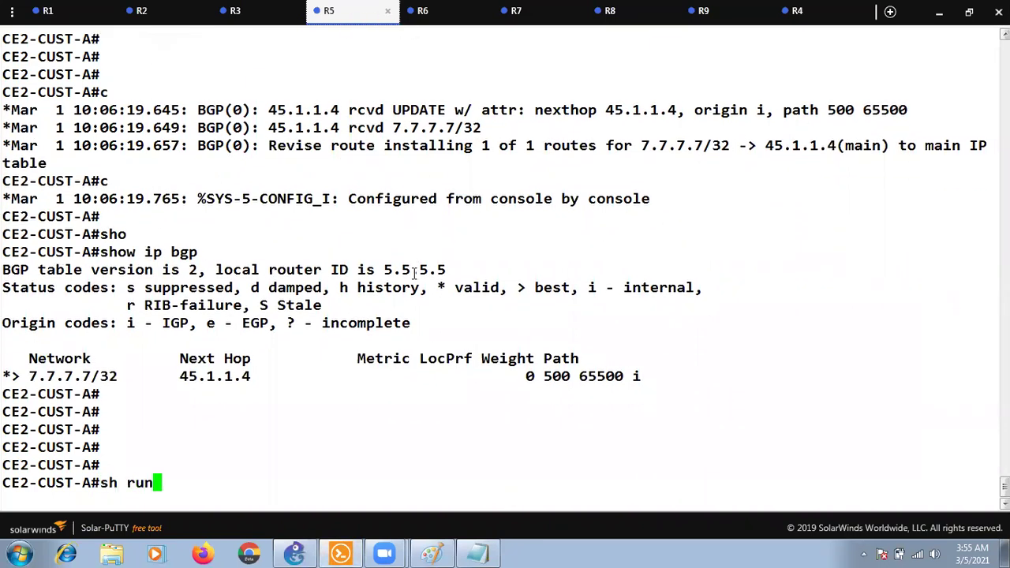
text( int lo0)
key(Return)
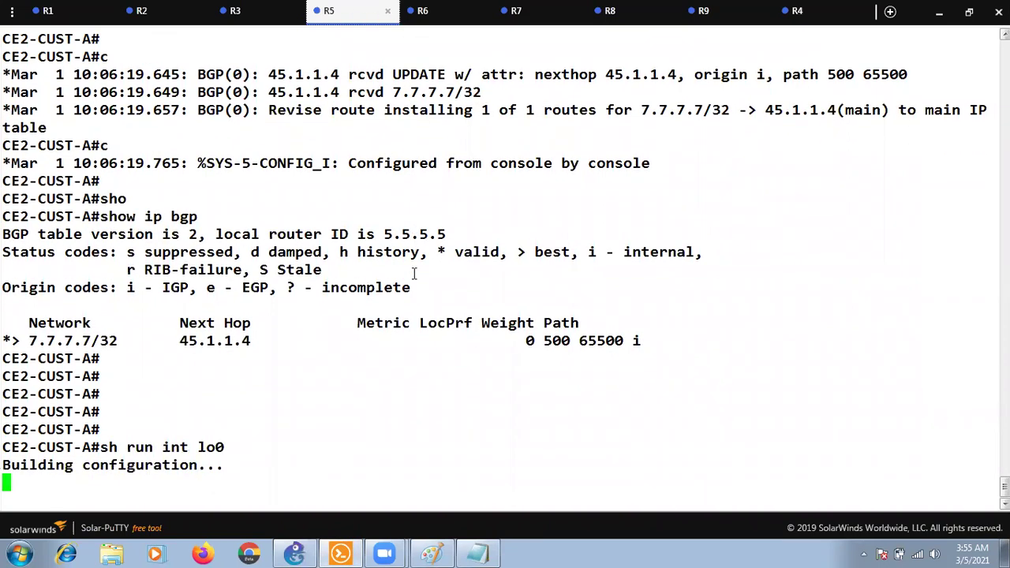
key(Return)
key(Return)
Enter configuration mode on R5 and open the router bgp 65500 process
text(conf)
key(Return)
key(Return)
text(router bgp 65500)
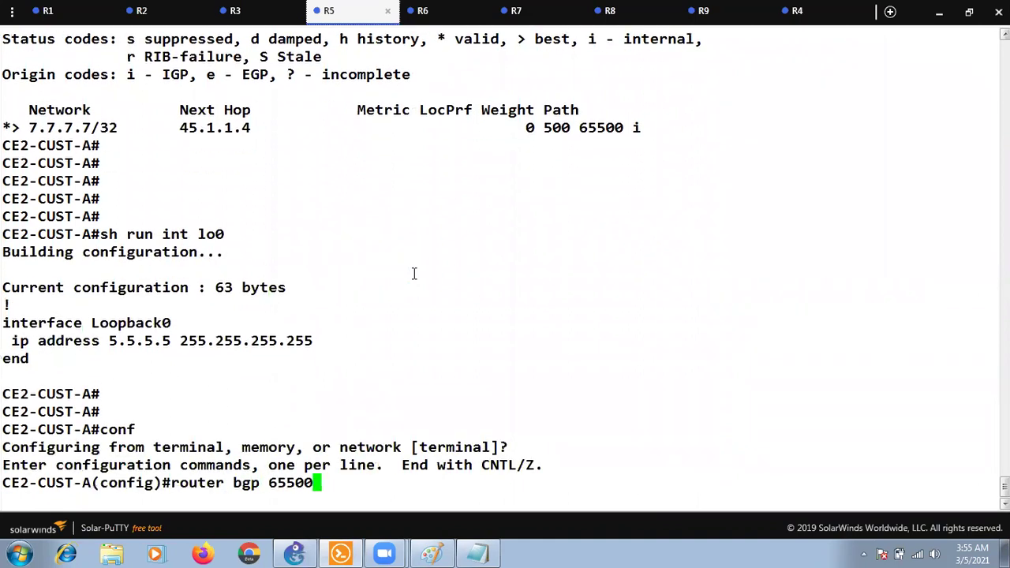
key(Return)
key(Return)
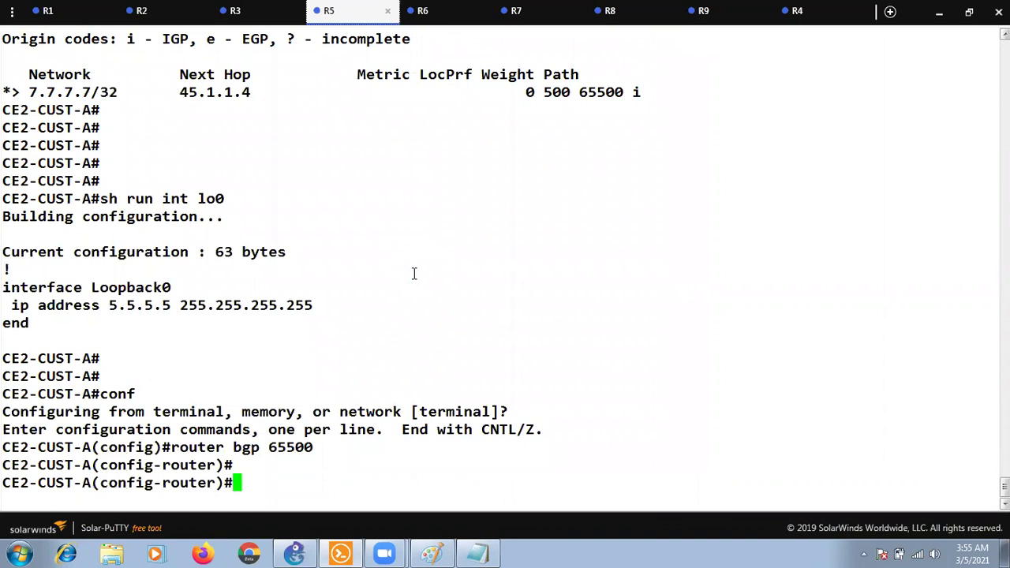
Advertise network 5.5.5.5 mask 255.255.255.255 in R5's BGP process and exit configuration mode
text(net)
key(Tab)
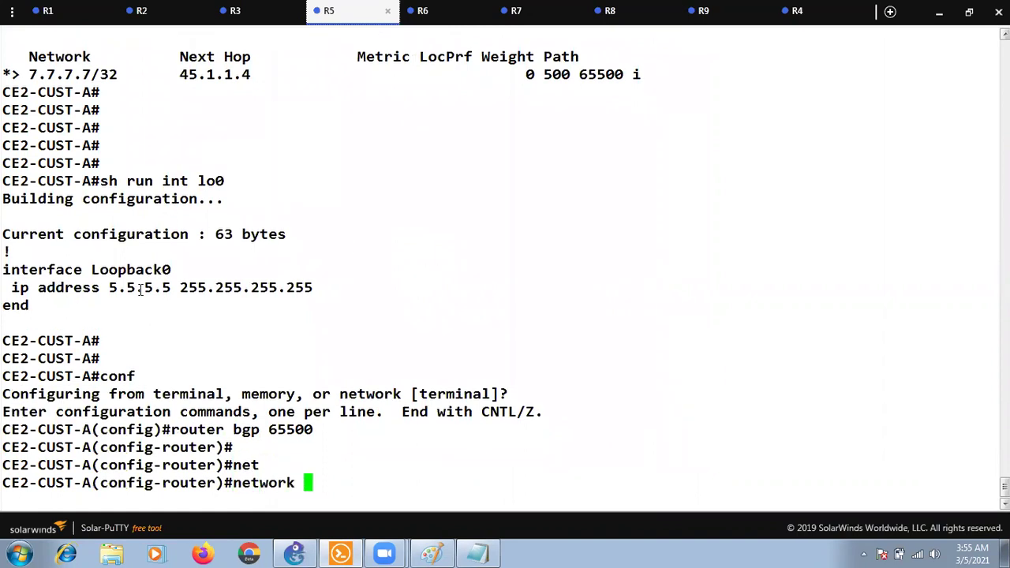
double_click(140, 289)
right_click(378, 331)
text(mas)
key(Tab)
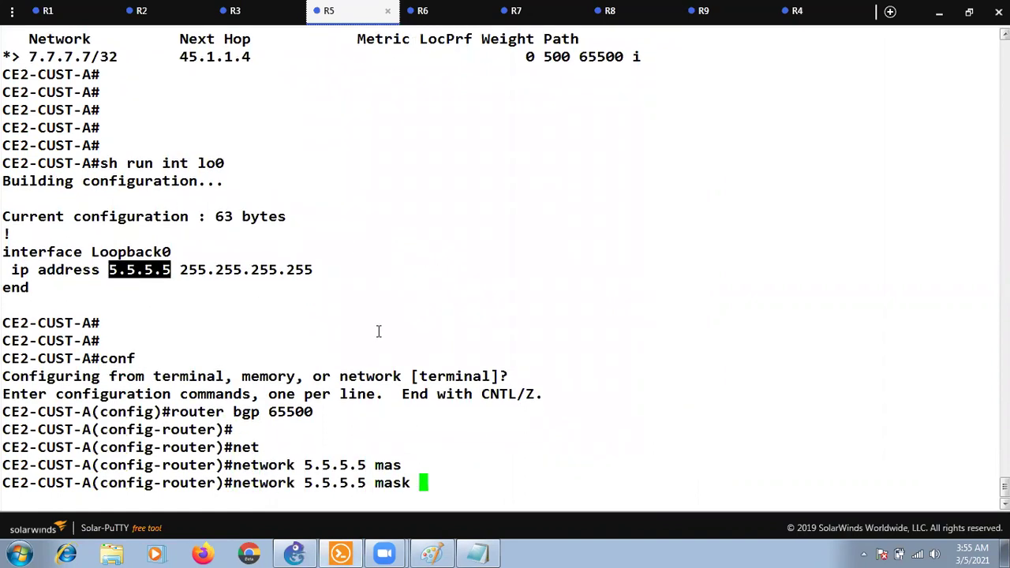
double_click(272, 271)
right_click(701, 287)
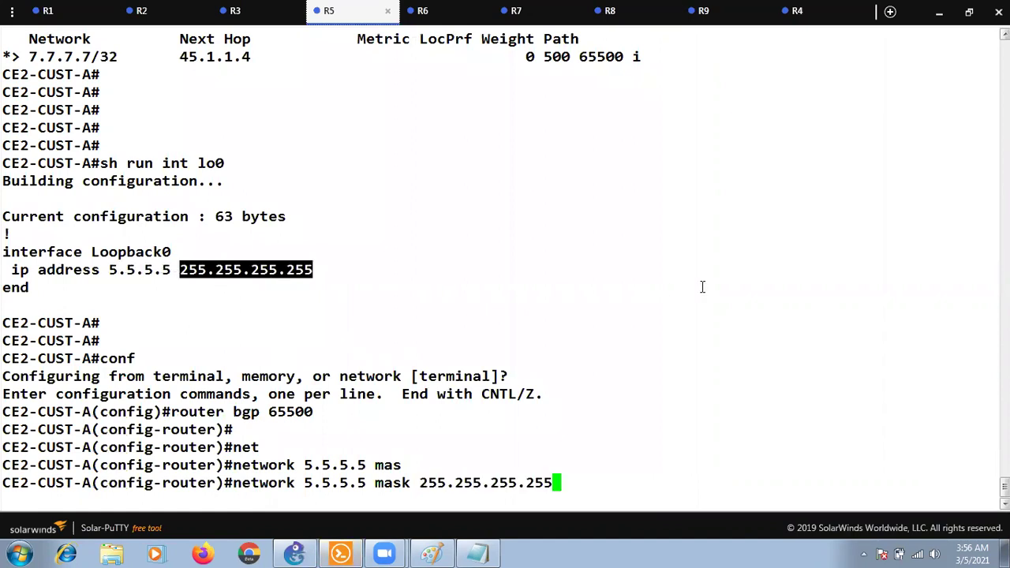
key(Return)
key(Return)
key(Return)
key(ctrl+z)
key(Return)
key(Return)
key(Return)
key(Return)
key(Return)
key(Return)
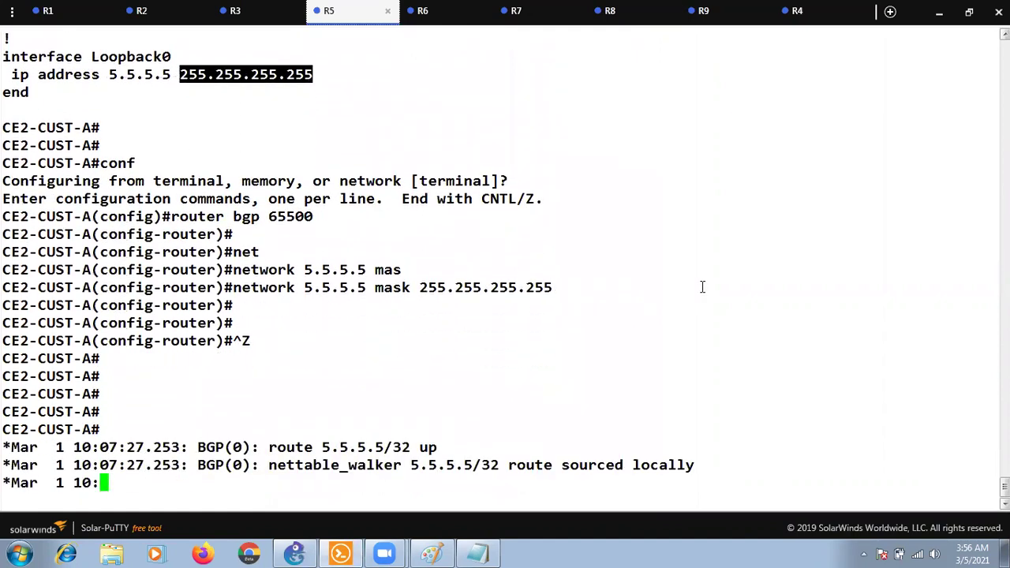
Check the GNS3 topology, switch to R1's console in Solar-PuTTY, and run show bgp vpnv4 unicast all
click(295, 554)
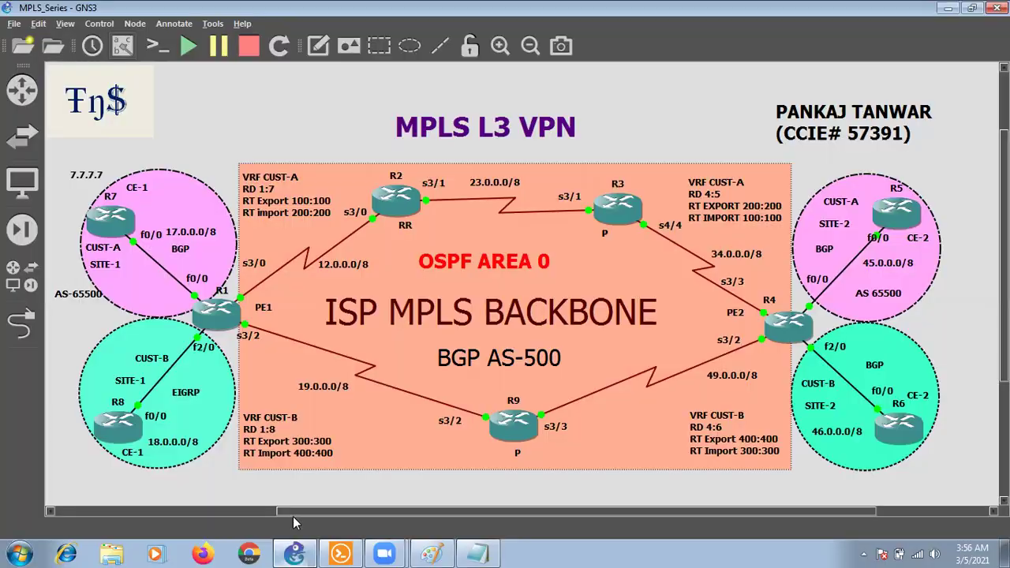
click(341, 552)
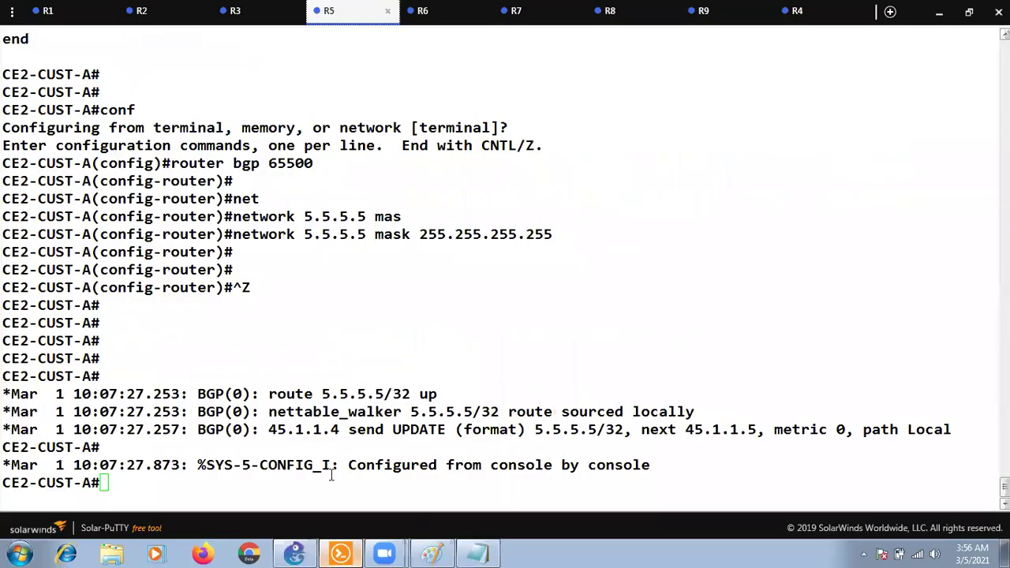
click(82, 22)
key(Return)
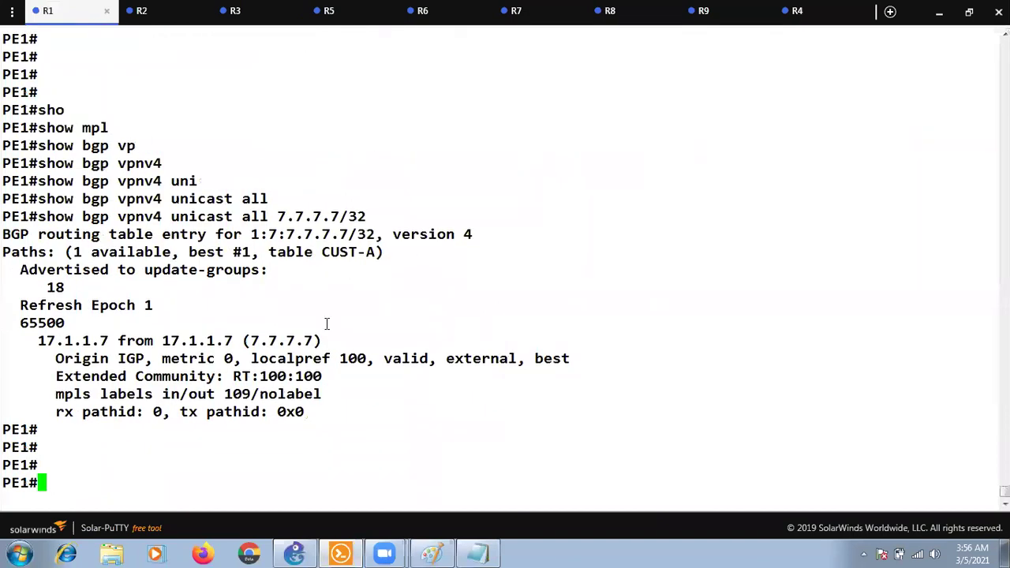
text(sho)
key(Tab)
text(gp)
key(Tab)
key(BackSpace)
key(BackSpace)
text(bgp vp)
key(Tab)
text(nv4)
key(Tab)
text(un)
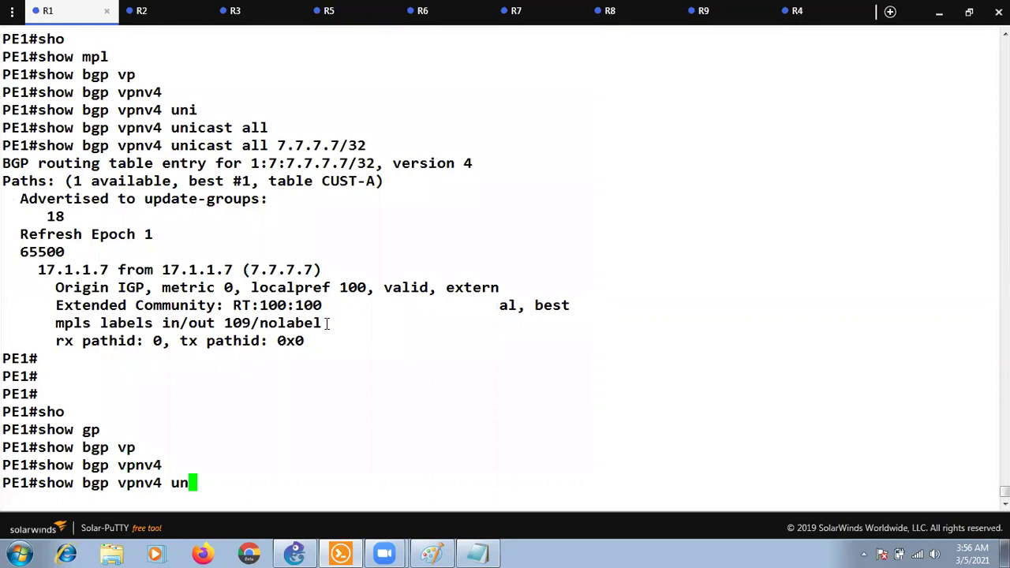
text(icast al)
key(Tab)
text(all)
key(Tab)
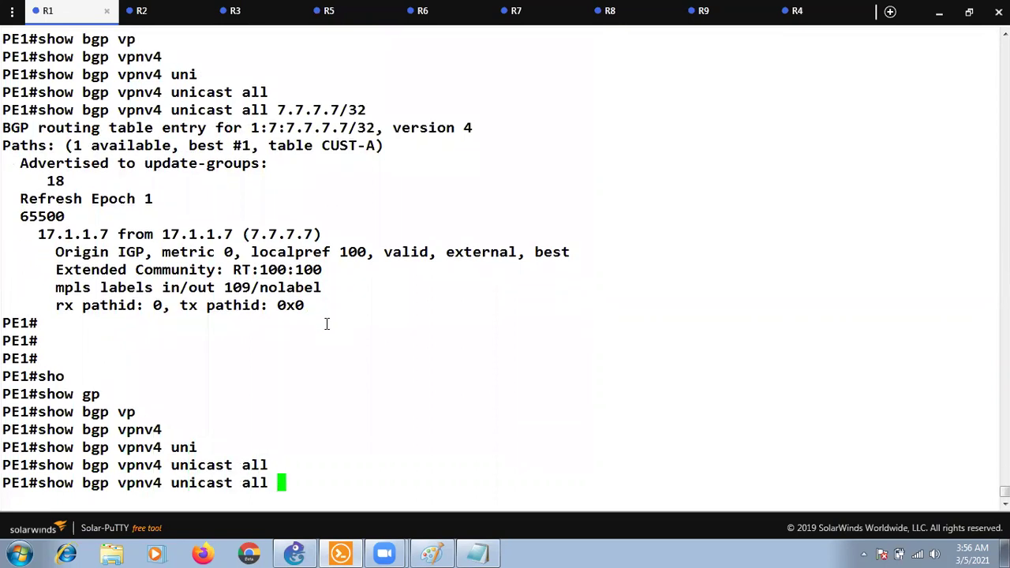
key(Return)
key(Return)
key(Return)
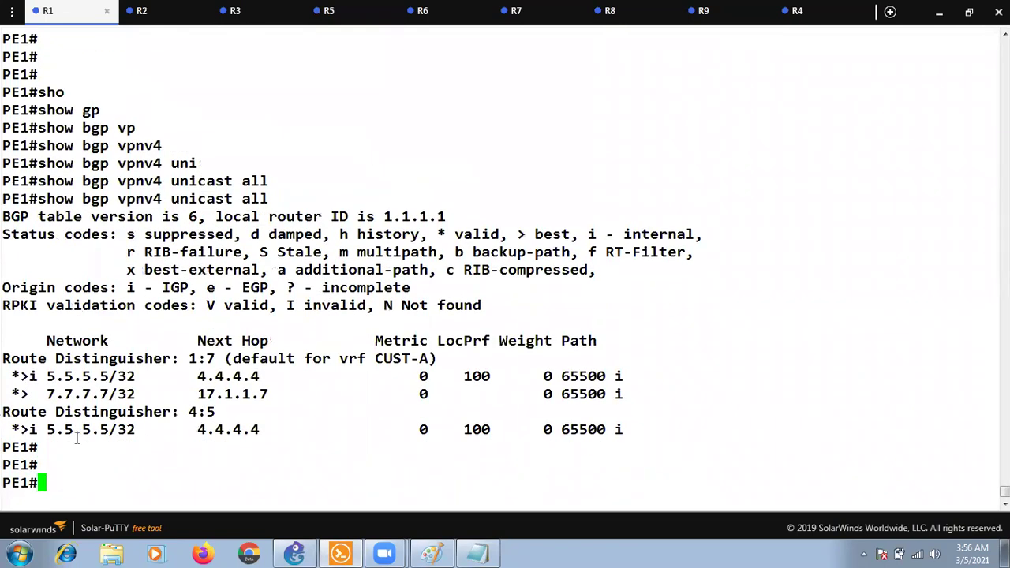
Examine the 5.5.5.5/32 entry under VRF CUST-A on R1 and switch to GNS3 to review the topology
drag(41, 375, 136, 376)
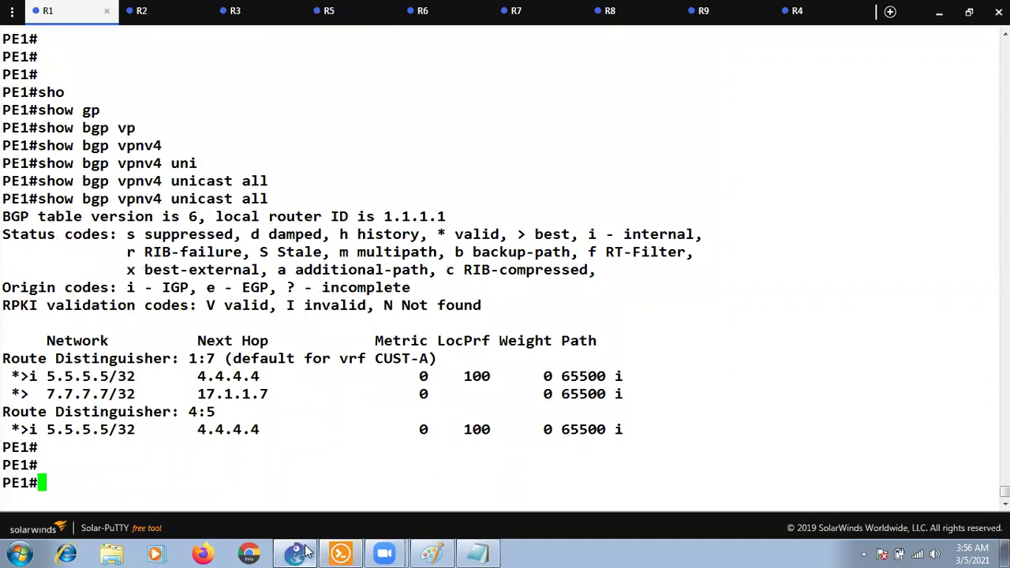
click(294, 553)
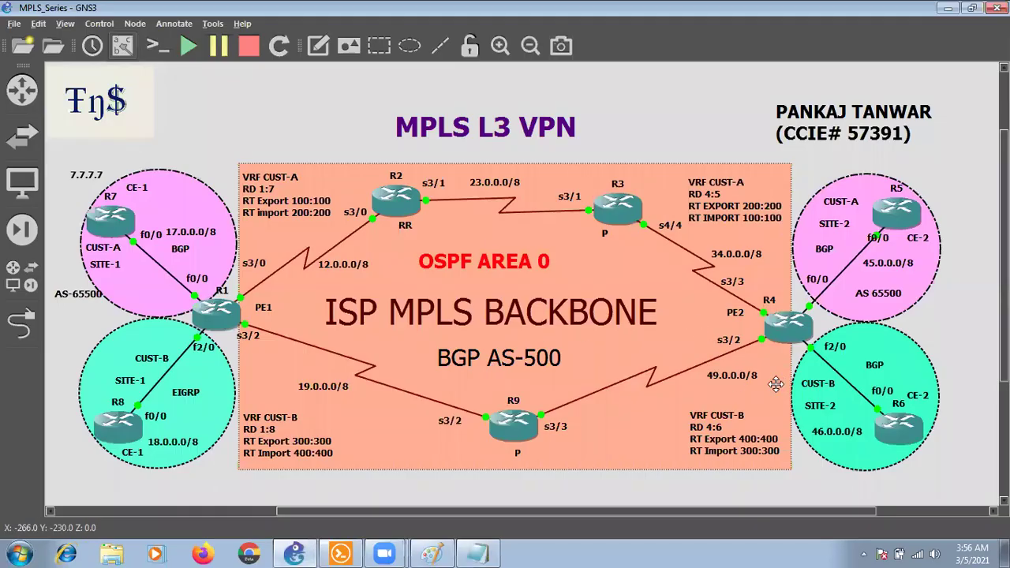
click(308, 553)
click(308, 552)
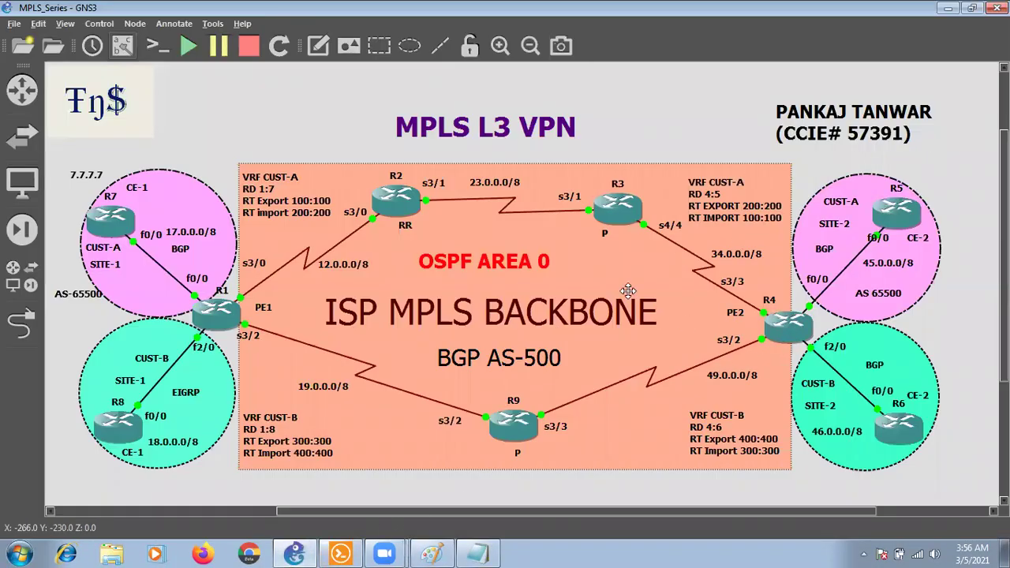
Switch to R4's console in Solar-PuTTY and run show mpls forwarding-table
click(339, 552)
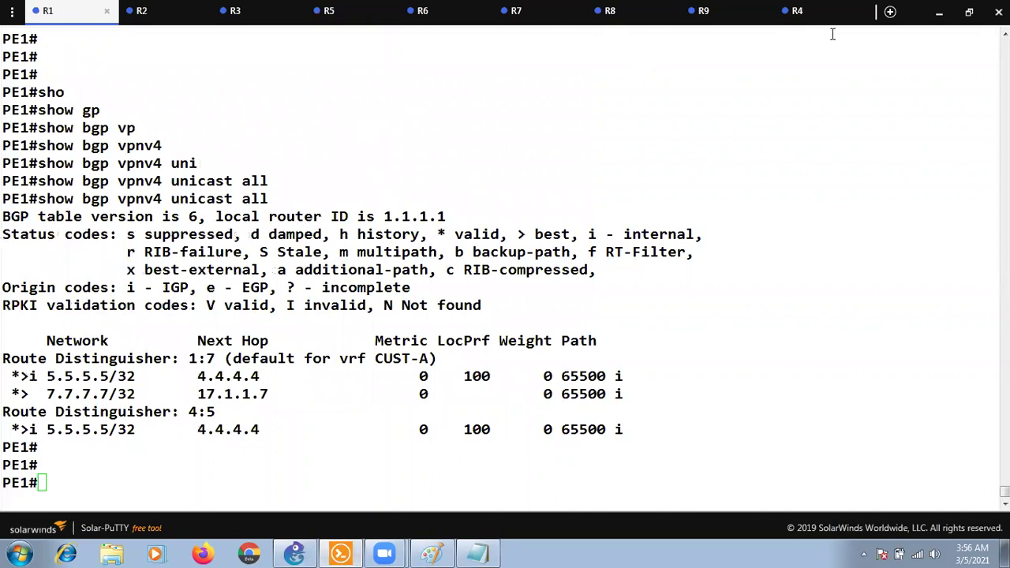
click(820, 12)
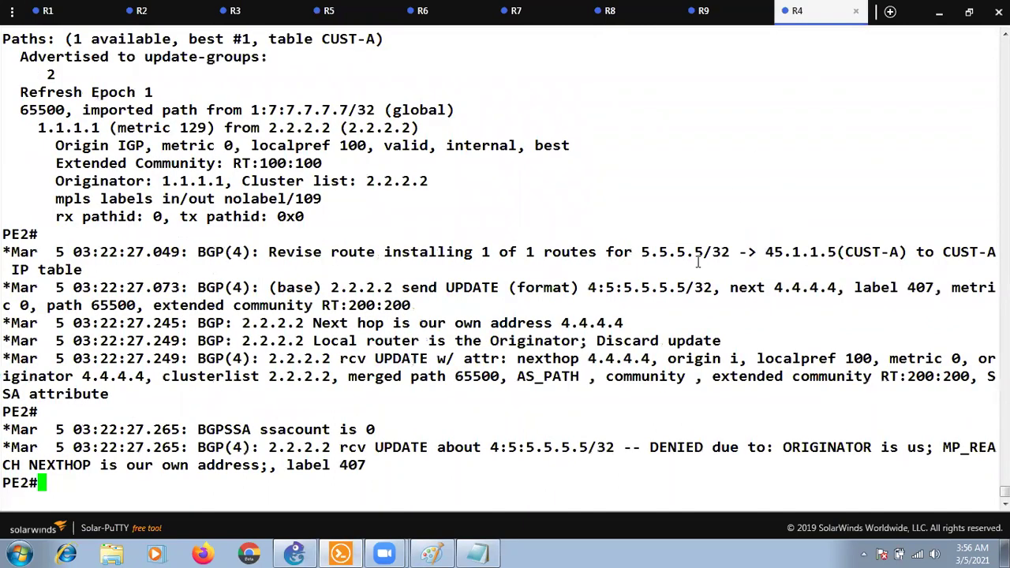
key(Return)
key(Return)
text(show)
key(Tab)
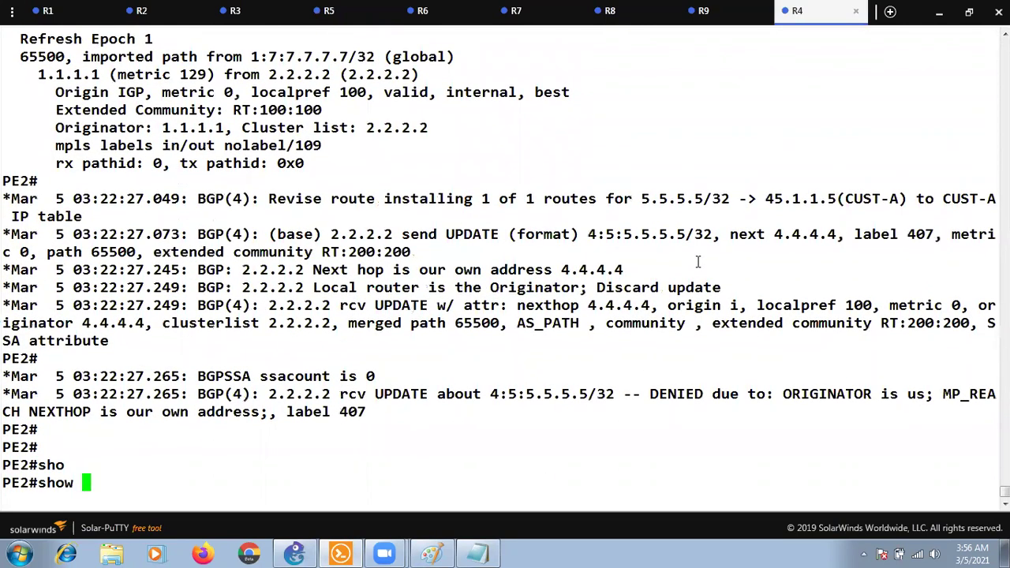
text(mpl)
key(Tab)
text(fo)
key(Tab)
key(Return)
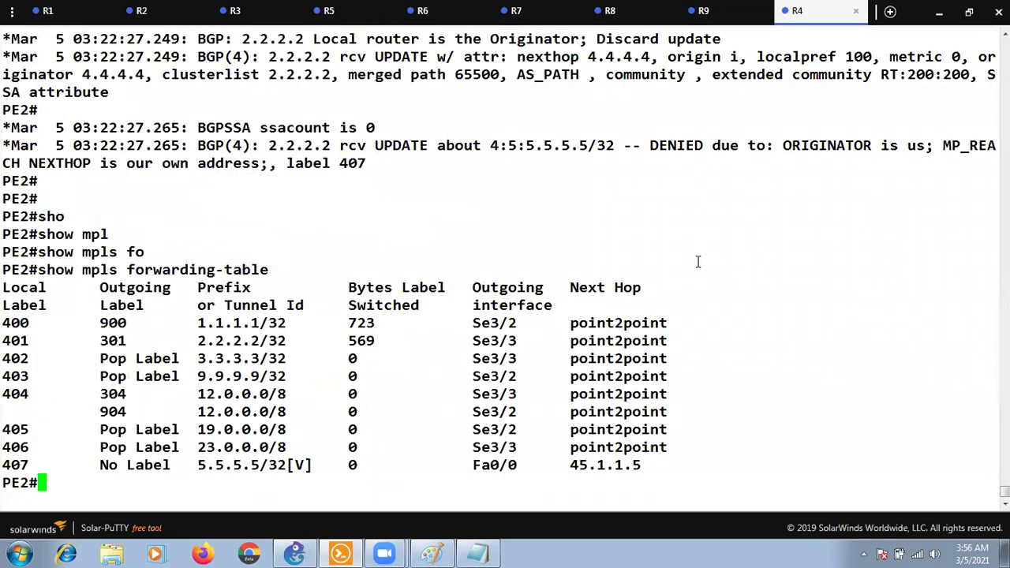
Examine the 5.5.5.5/32 entry and its local and outgoing labels in R4's MPLS forwarding table
drag(202, 468, 277, 466)
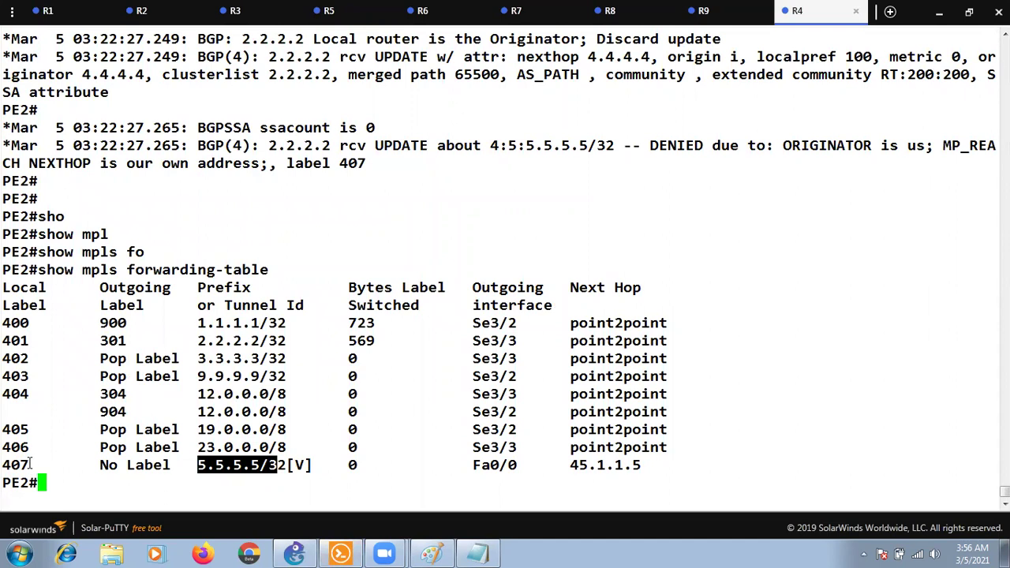
drag(30, 463, 789, 447)
click(112, 466)
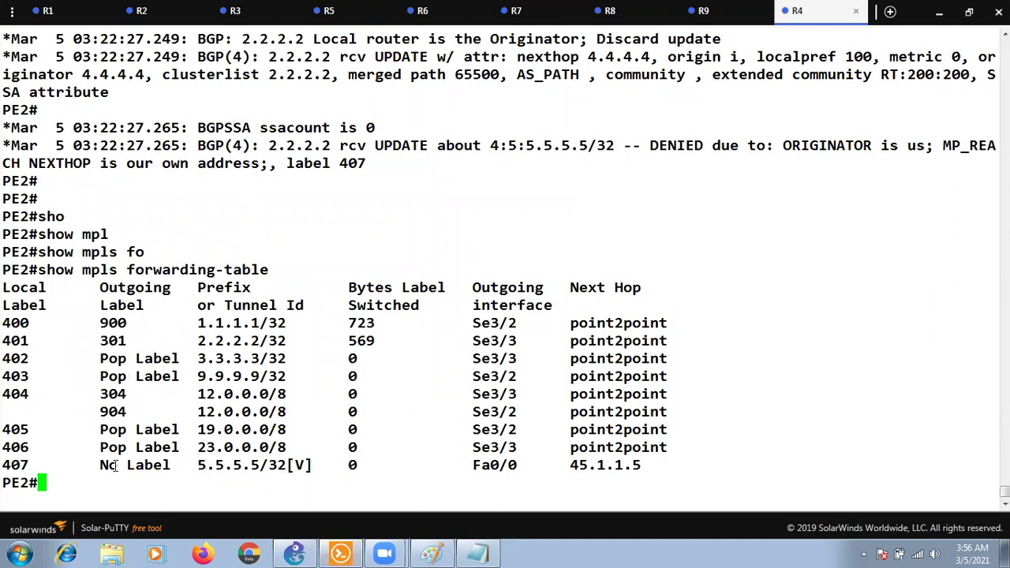
Run show bgp vpnv4 unicast all 5.5.5.5/32 on R4, reusing the prefix from the MPLS forwarding table
key(Return)
key(Return)
text(sho)
key(Tab)
text(bgp)
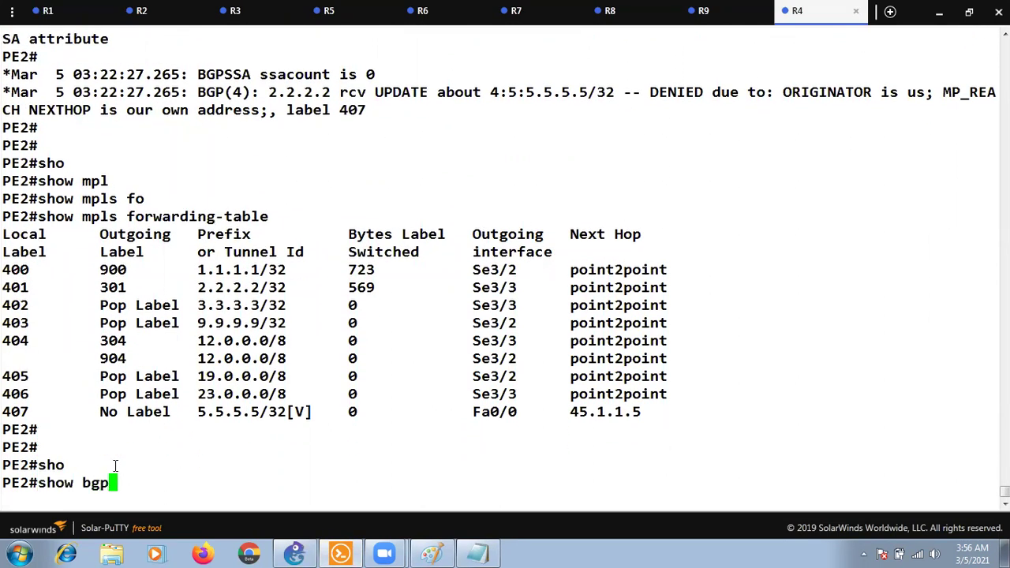
key(Tab)
text(vp)
key(Tab)
text(nv4)
key(Tab)
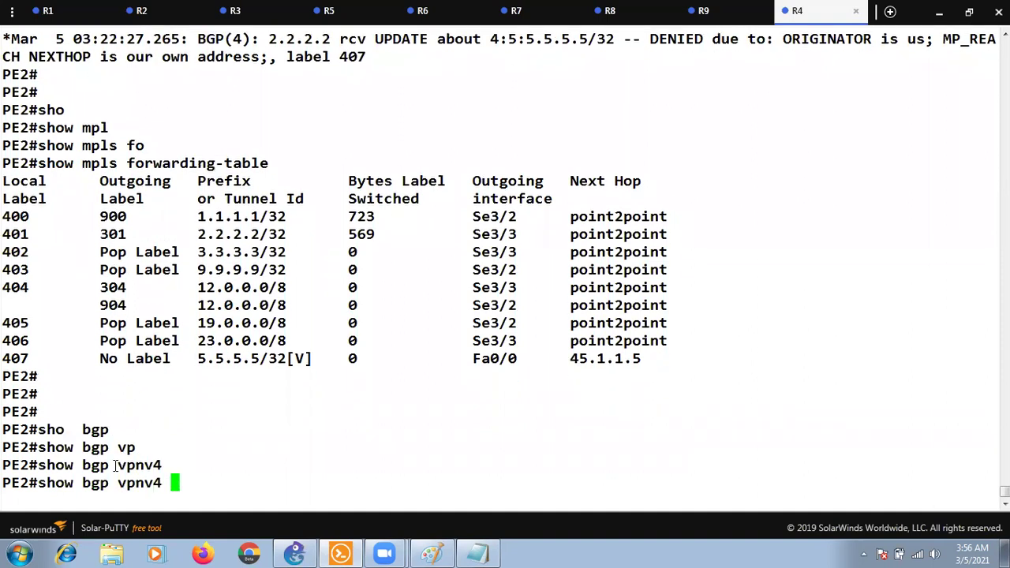
text(unicast a)
key(Tab)
text(all)
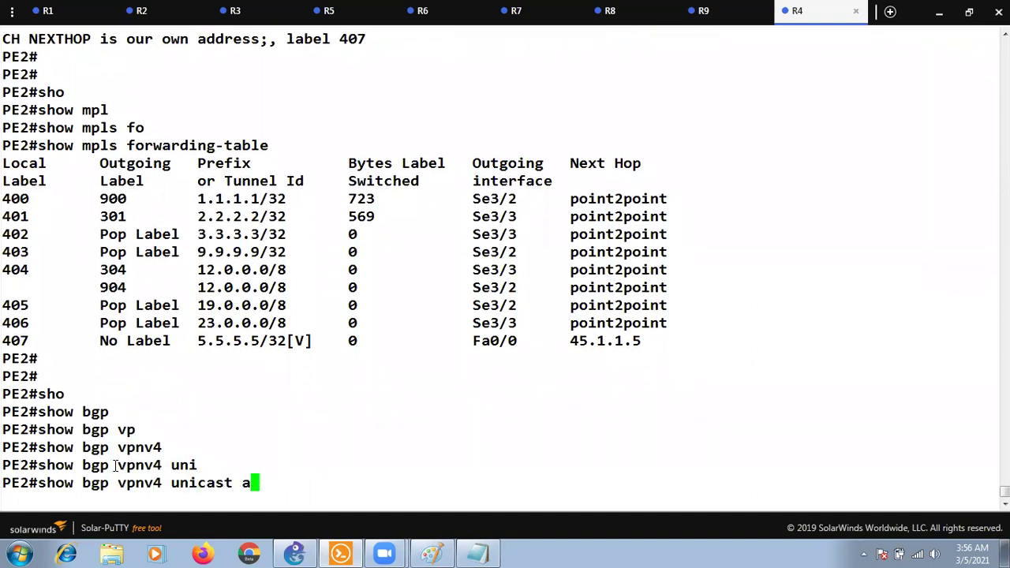
key(Tab)
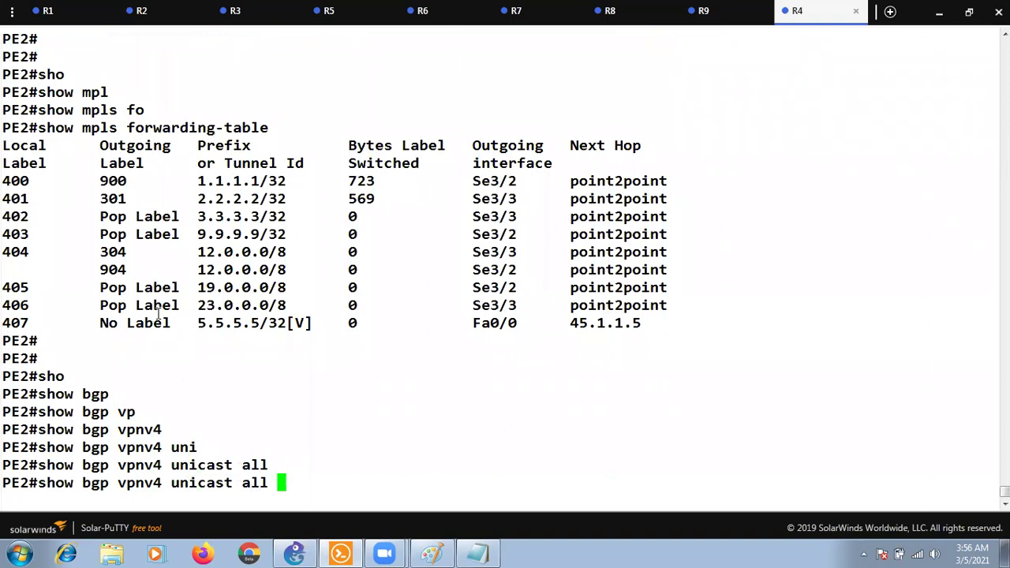
drag(195, 326, 286, 324)
drag(32, 323, 1, 317)
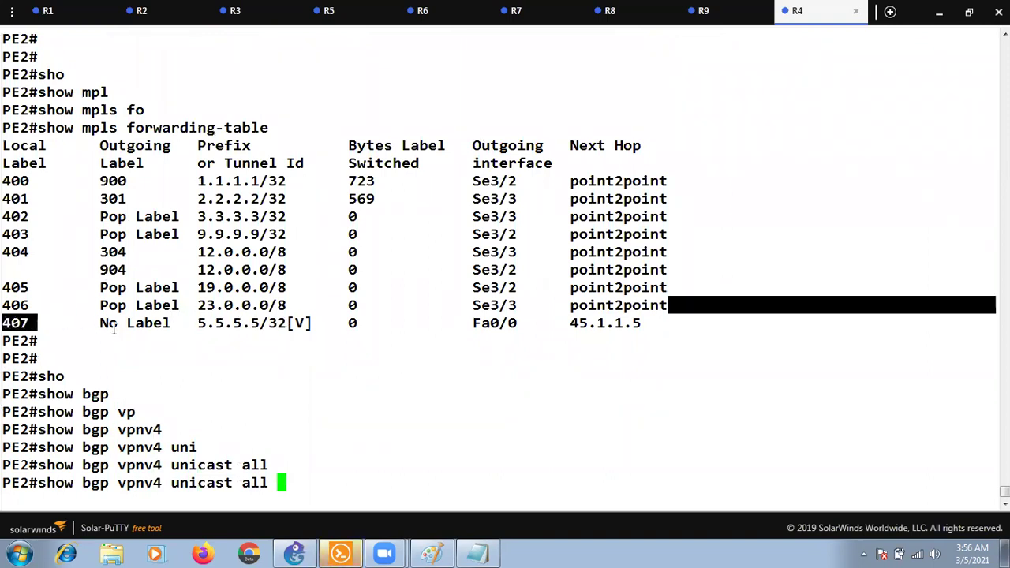
drag(197, 324, 286, 324)
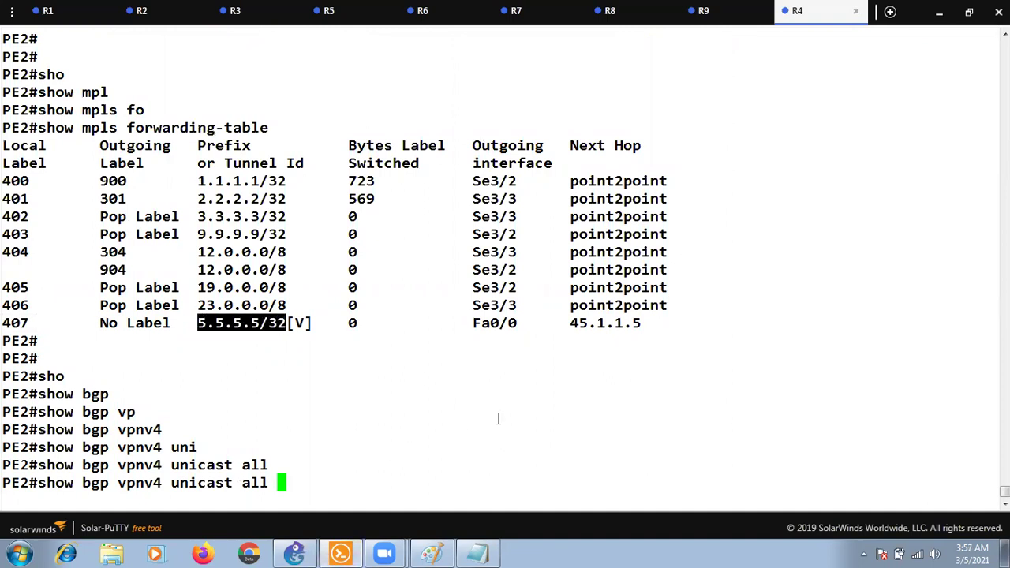
right_click(587, 369)
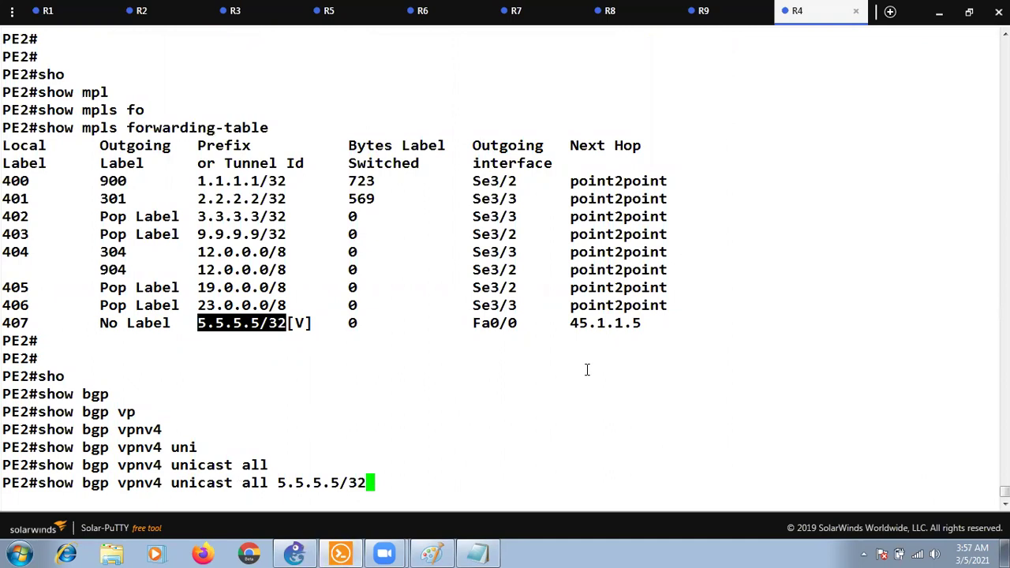
key(Return)
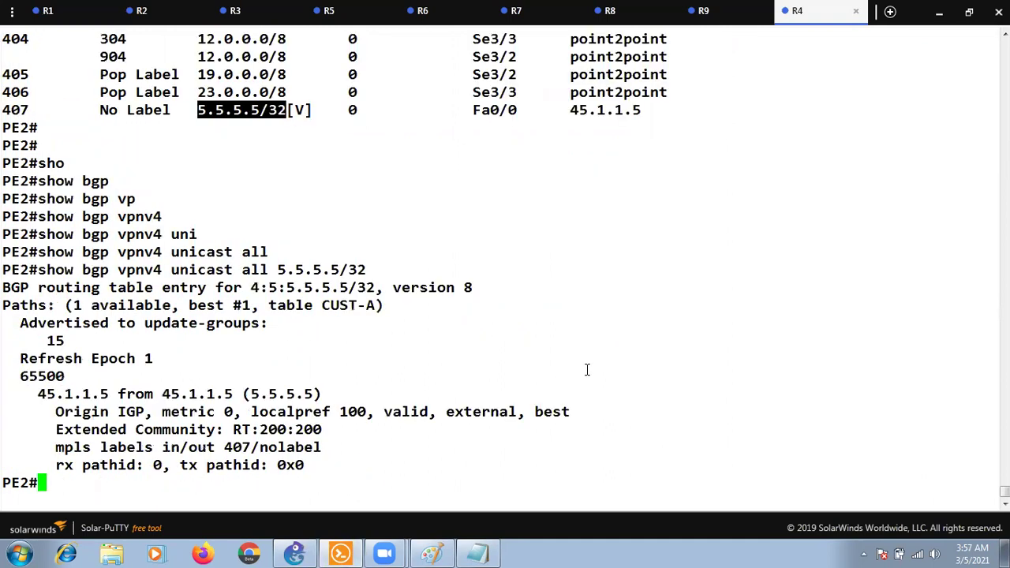
Examine the MPLS in/out labels in R4's VPNv4 route details for 5.5.5.5/32
key(Return)
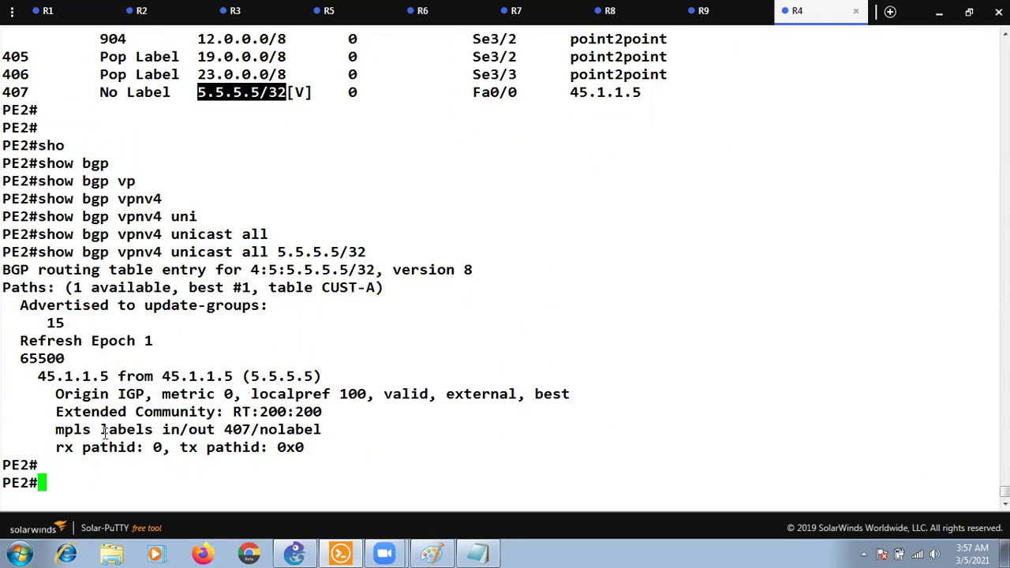
drag(60, 429, 181, 429)
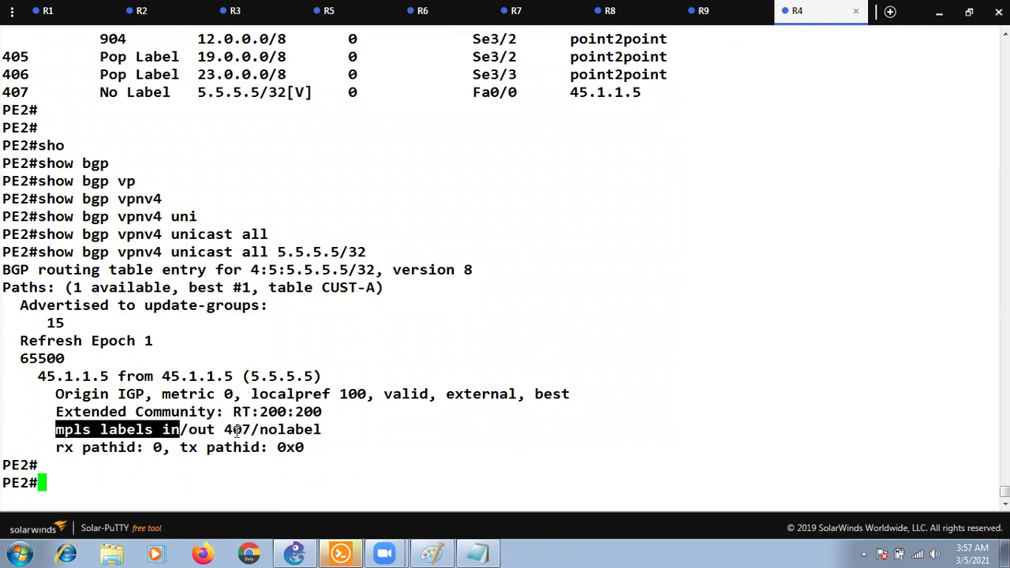
click(234, 430)
double_click(234, 429)
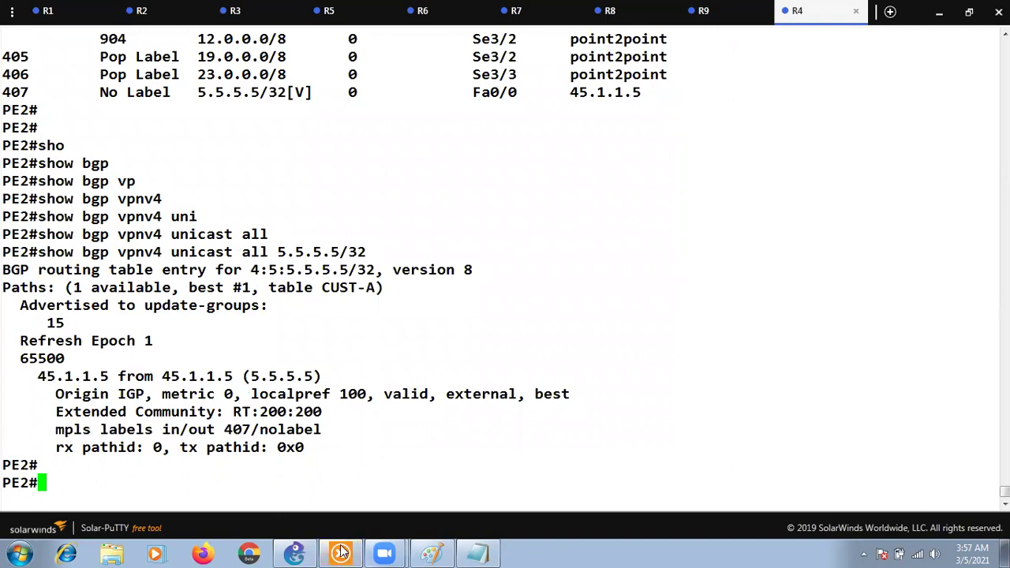
Switch to R1's console session and bring up a fresh PE1 prompt
click(340, 552)
click(341, 553)
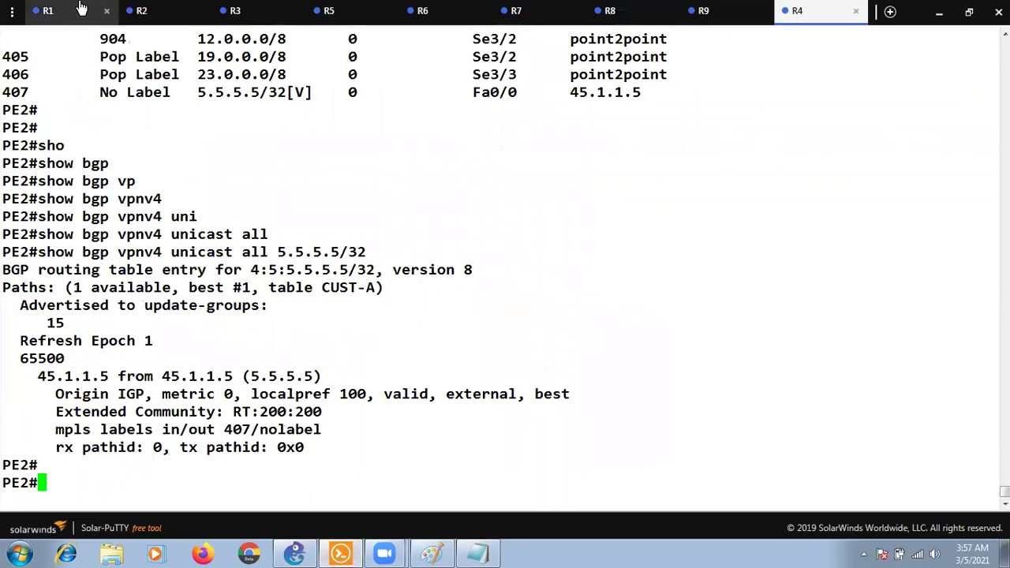
click(68, 19)
key(Return)
key(Return)
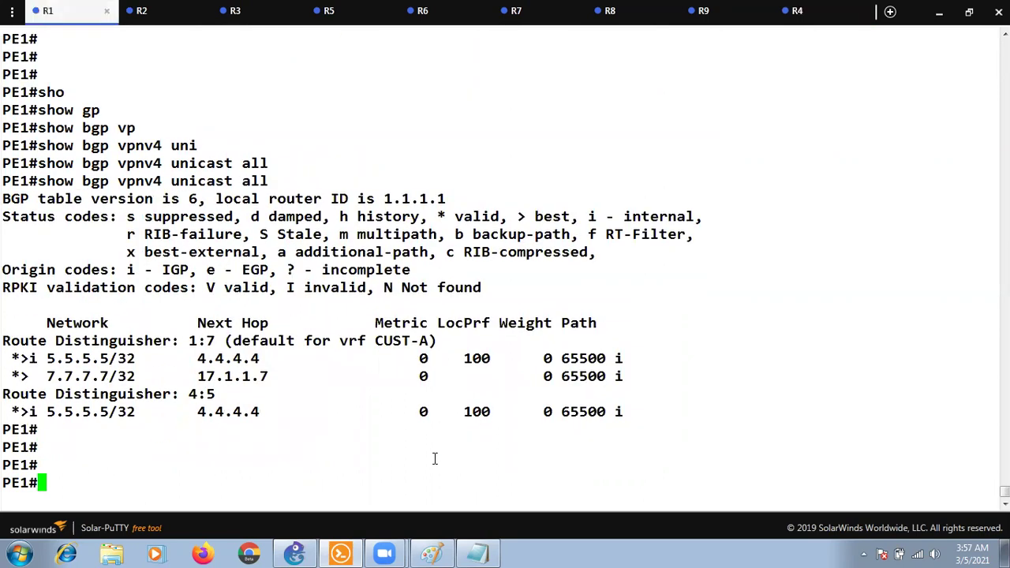
Run show bgp vpnv4 unicast all 5.5.5.5/32 on R1, page through the full output, and check the MPLS in/out labels
text(sho)
key(Tab)
text(bgp)
key(Tab)
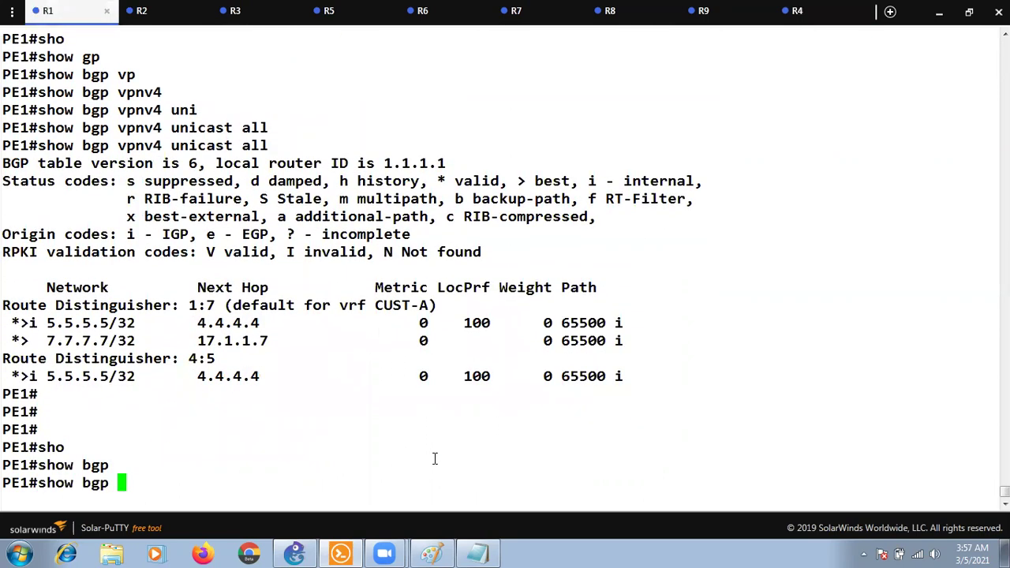
text(vp)
key(Tab)
text(nv4)
key(Tab)
text(ni)
key(Tab)
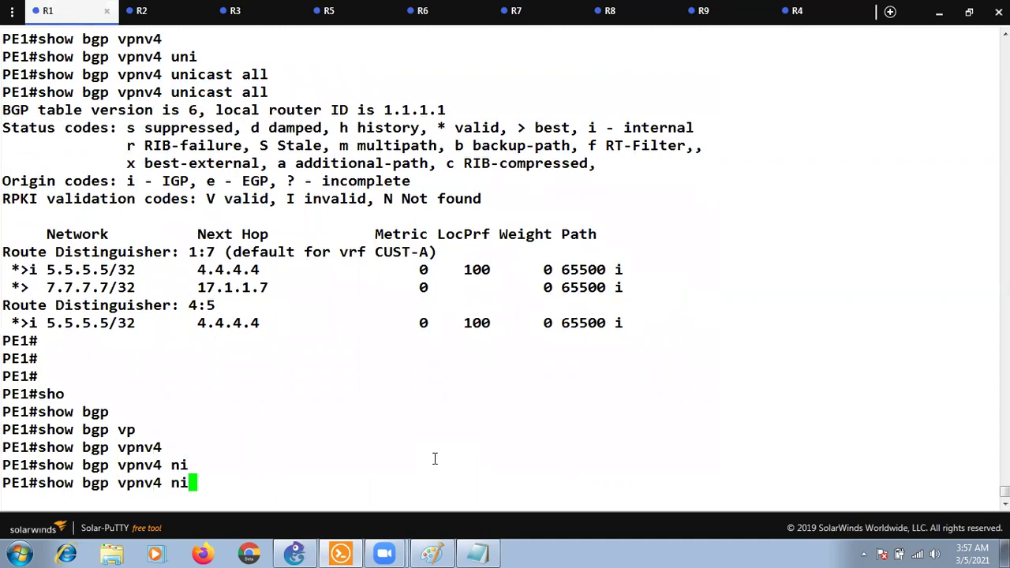
key(BackSpace)
key(BackSpace)
text(uni)
key(Tab)
text(all)
key(Tab)
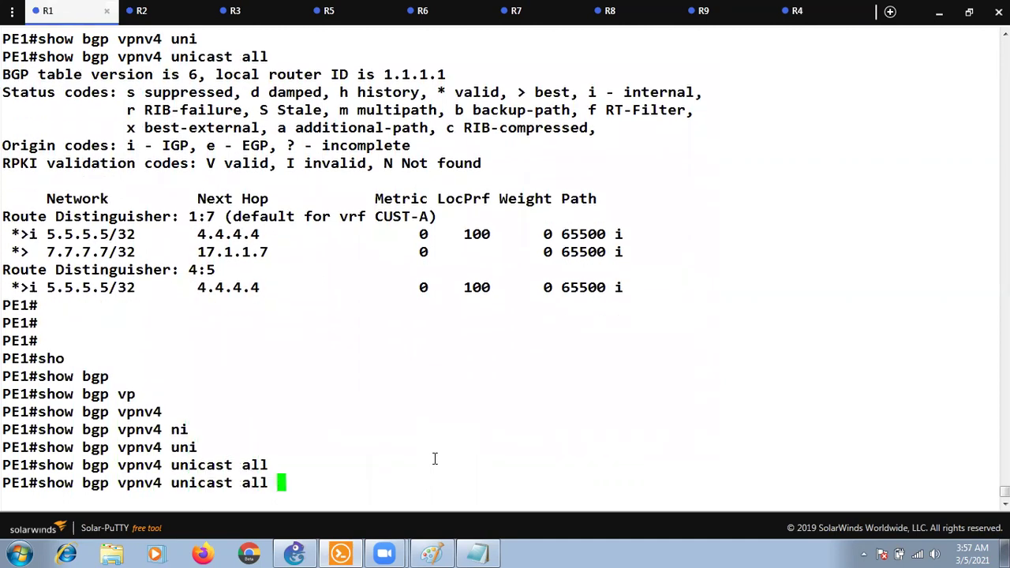
drag(48, 288, 126, 287)
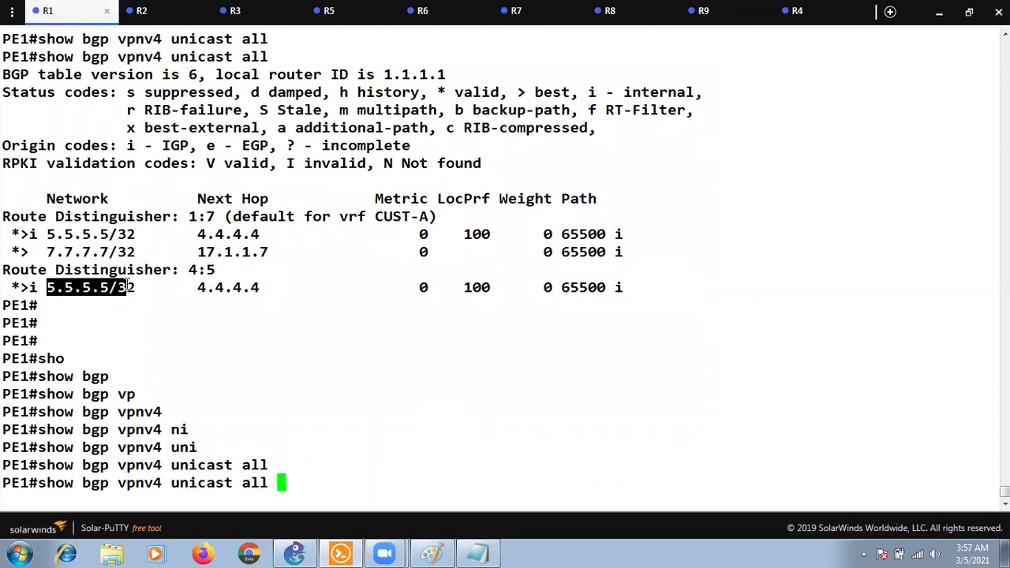
right_click(444, 396)
key(Return)
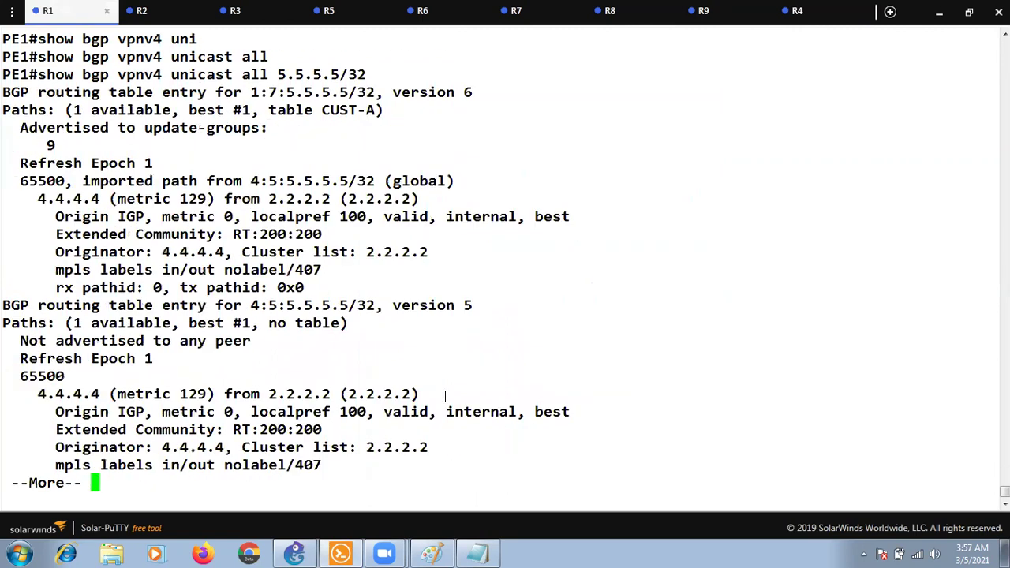
key(space)
key(Return)
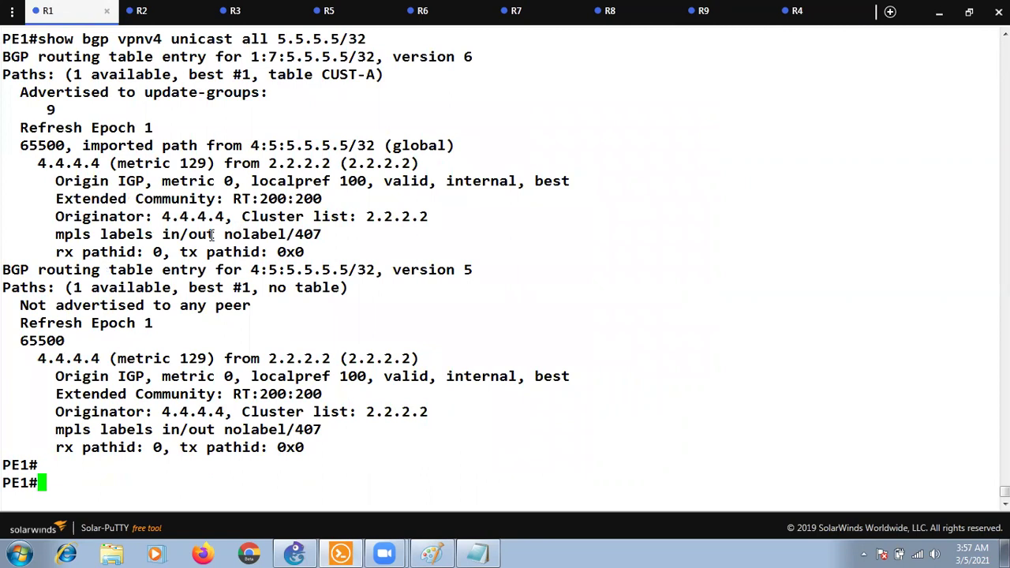
double_click(313, 234)
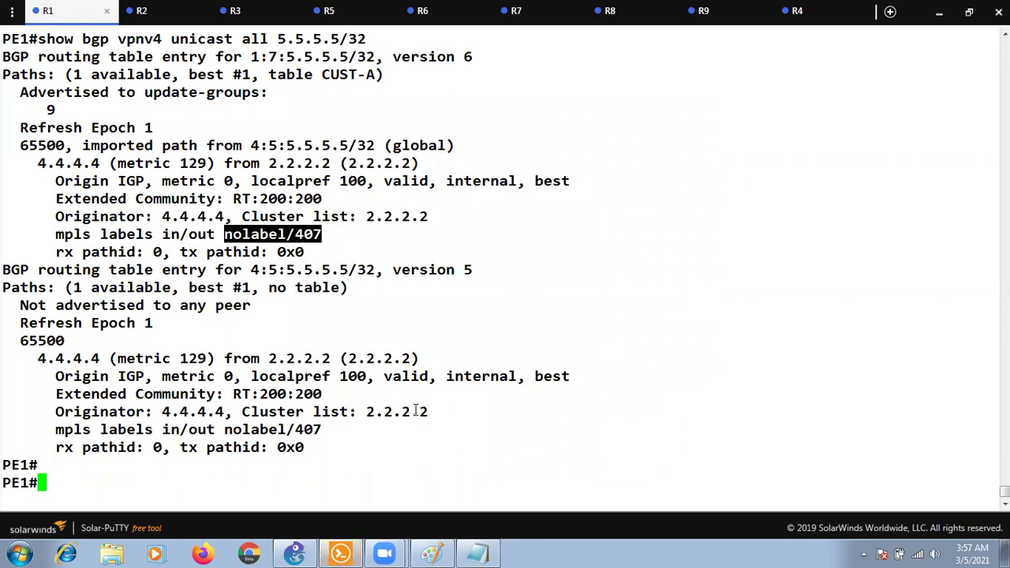
Run show mpls forwarding-table on R1 and display the complete table
text(sho)
key(Tab)
text(mpl)
key(Tab)
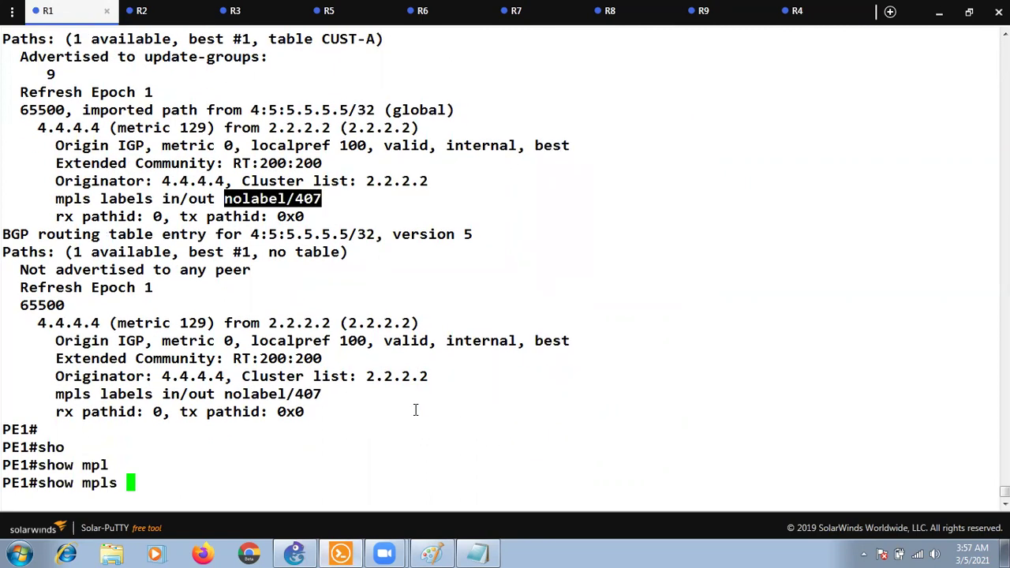
text(fo)
key(Tab)
key(Return)
key(space)
key(Return)
key(Return)
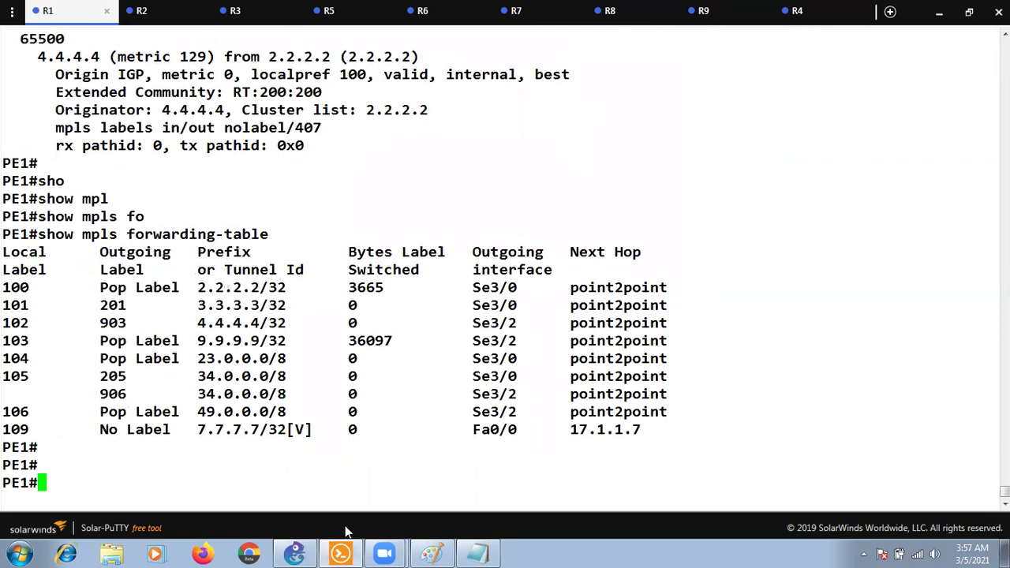
Switch to the GNS3 topology and add a 5.5.5.5/32 note placed above router R5 at customer A's Site-2
click(294, 554)
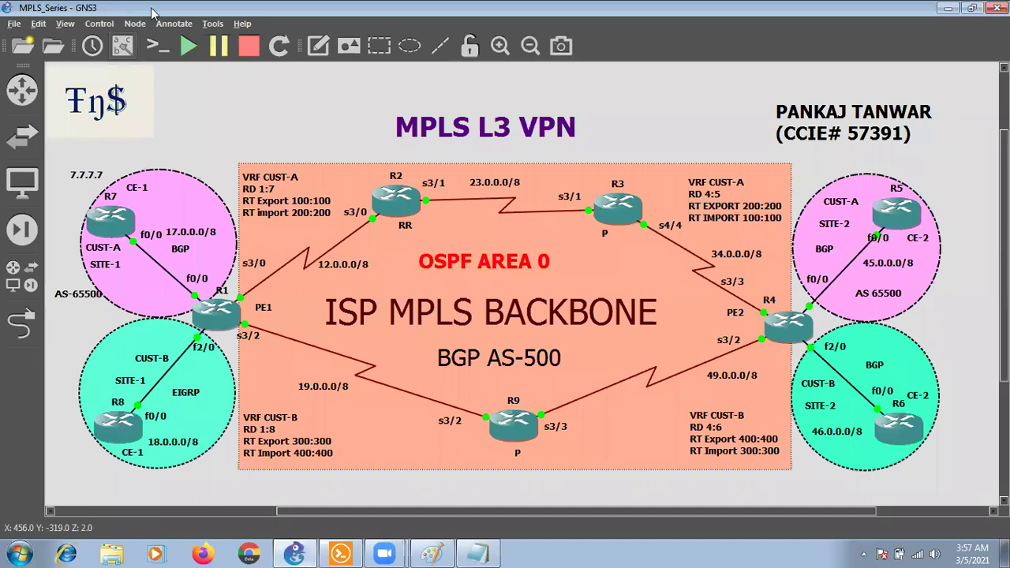
click(318, 46)
click(265, 110)
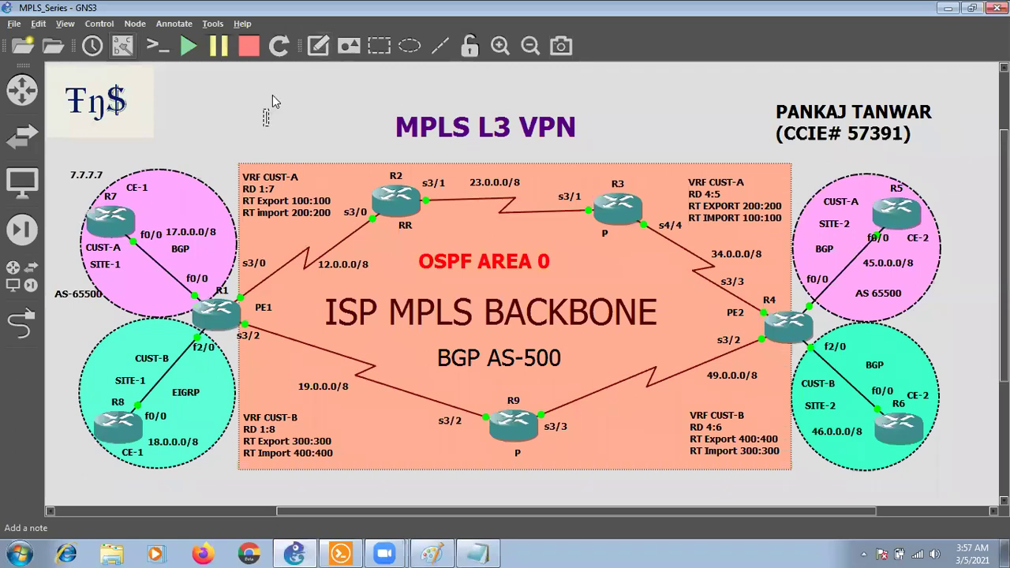
text(5.5.5.5/32)
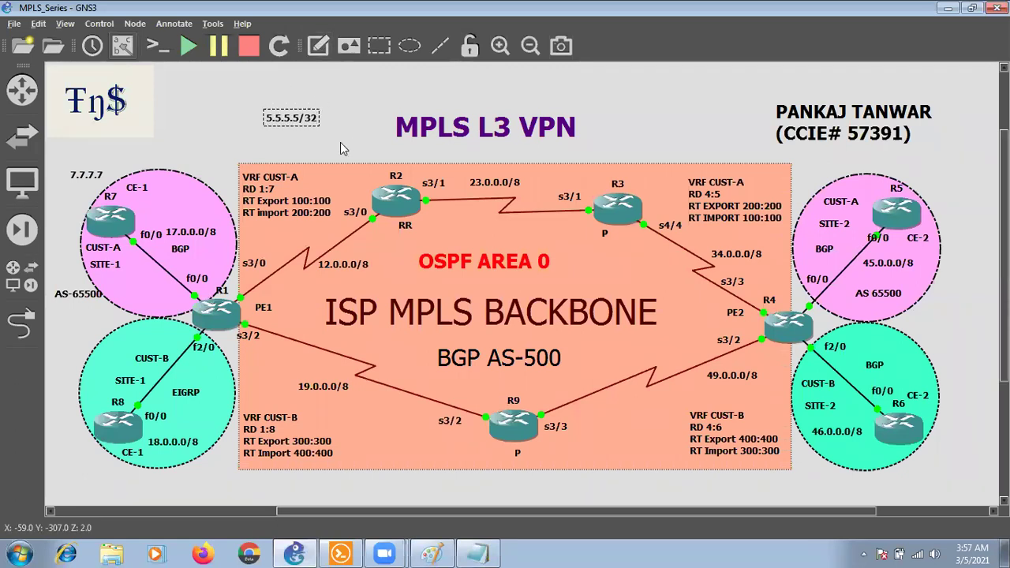
drag(289, 120, 910, 158)
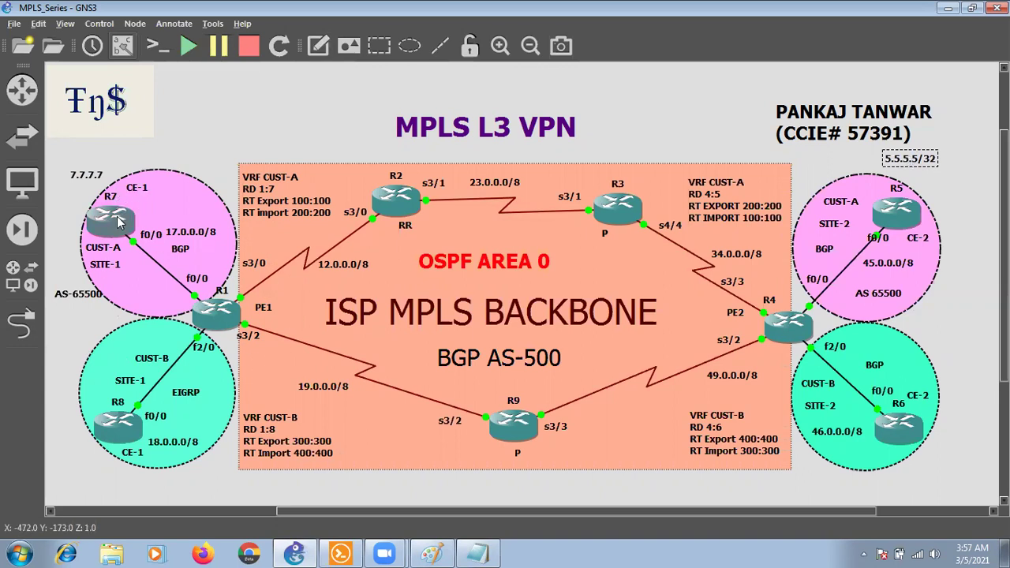
Switch to R7's console in Solar-PuTTY and run show ip bgp
click(331, 552)
click(521, 11)
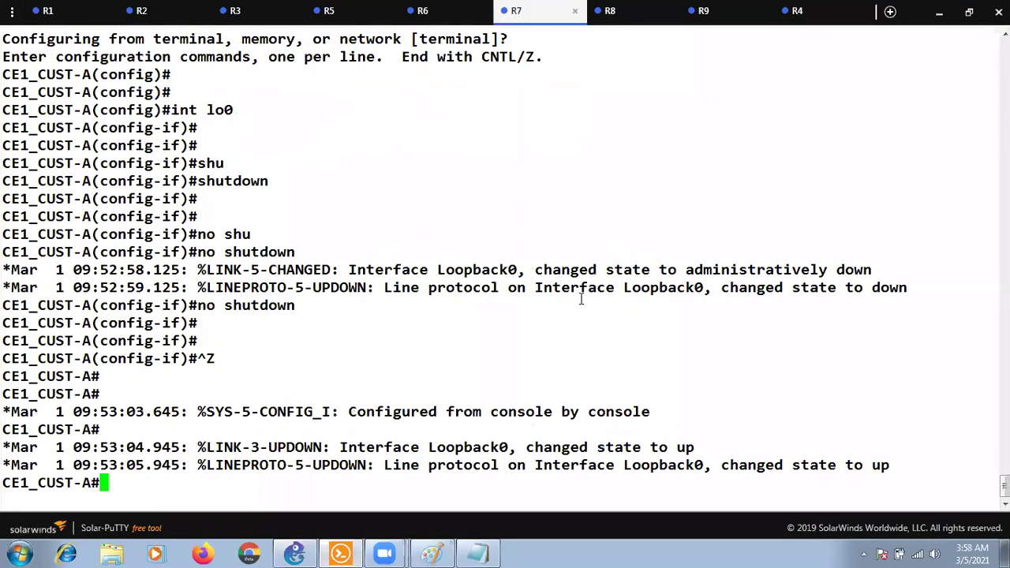
key(Return)
key(Return)
text(sh)
key(Tab)
text(ip bgp)
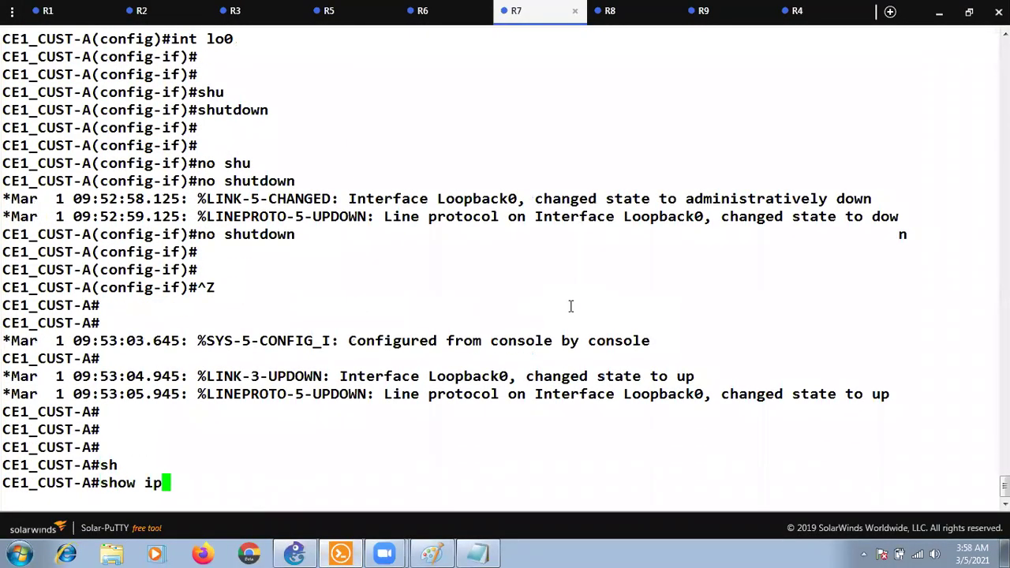
key(Return)
key(Return)
key(Return)
key(Return)
key(Return)
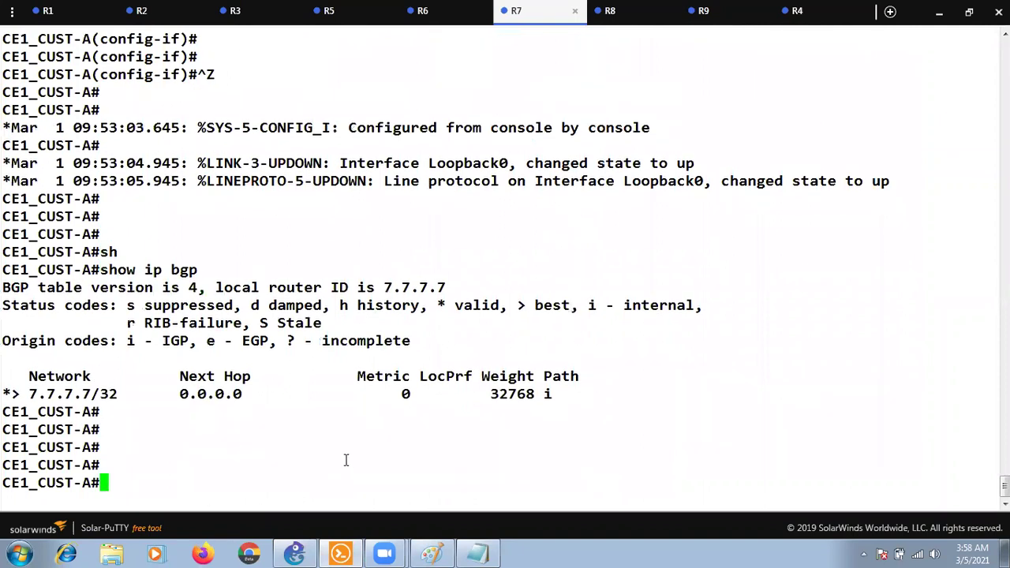
Clear R7's command line, return to the GNS3 topology, and shift the 5.5.5.5/32 note slightly left above R5
text(de)
key(BackSpace)
key(BackSpace)
click(340, 554)
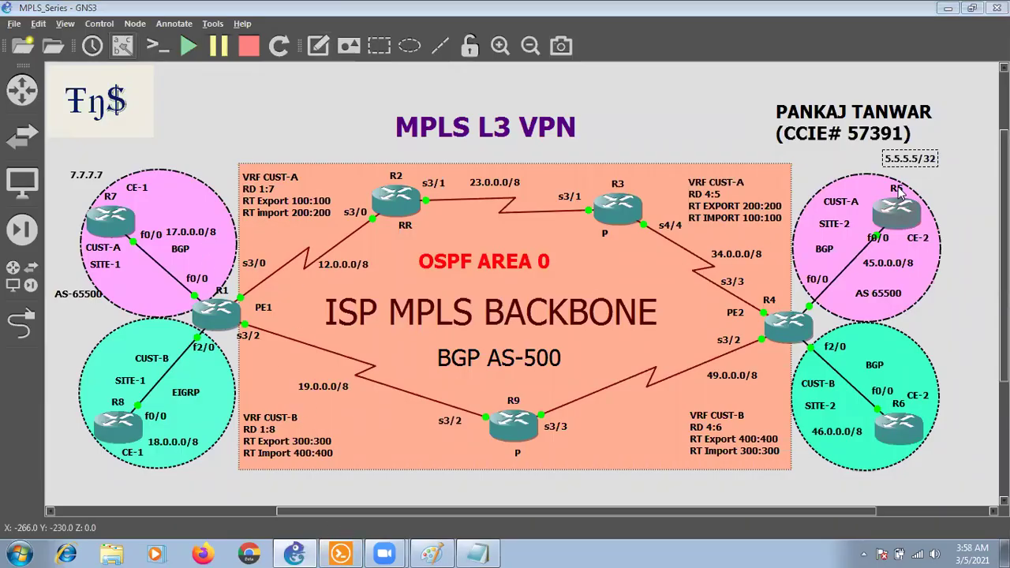
drag(896, 164, 879, 164)
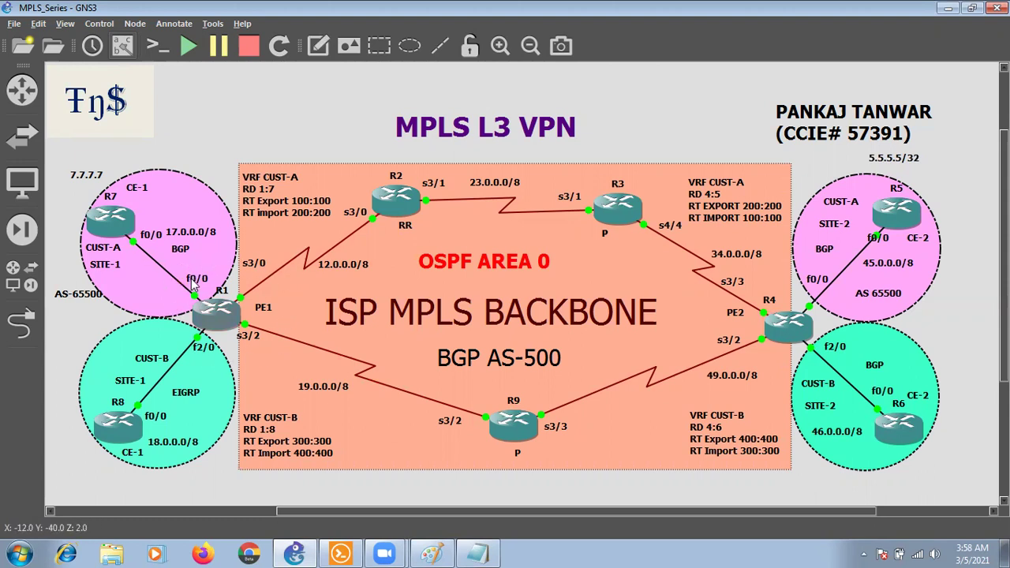
Switch to R1's console in Solar-PuTTY and run show running-config | sec router bgp
click(341, 553)
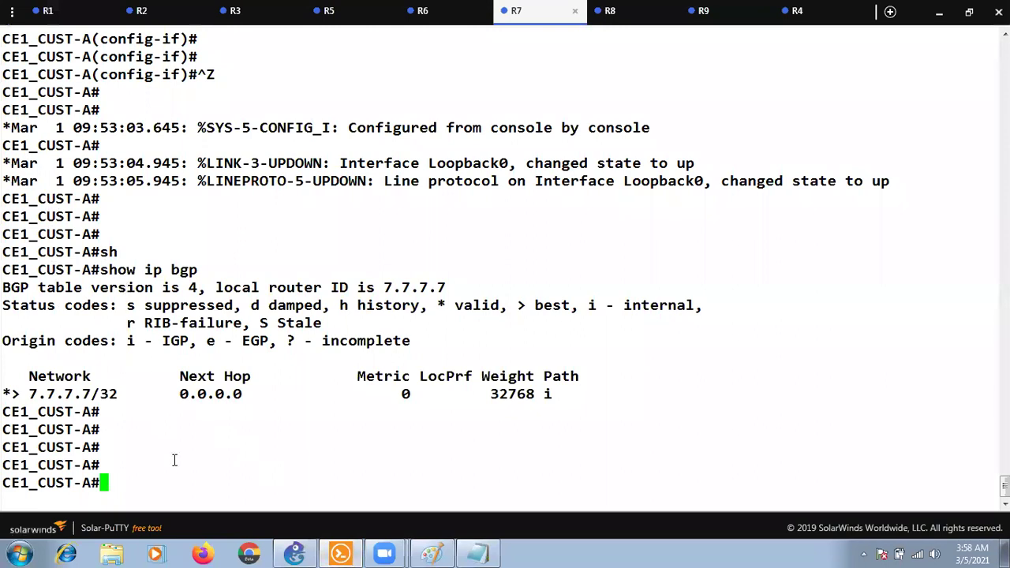
click(71, 12)
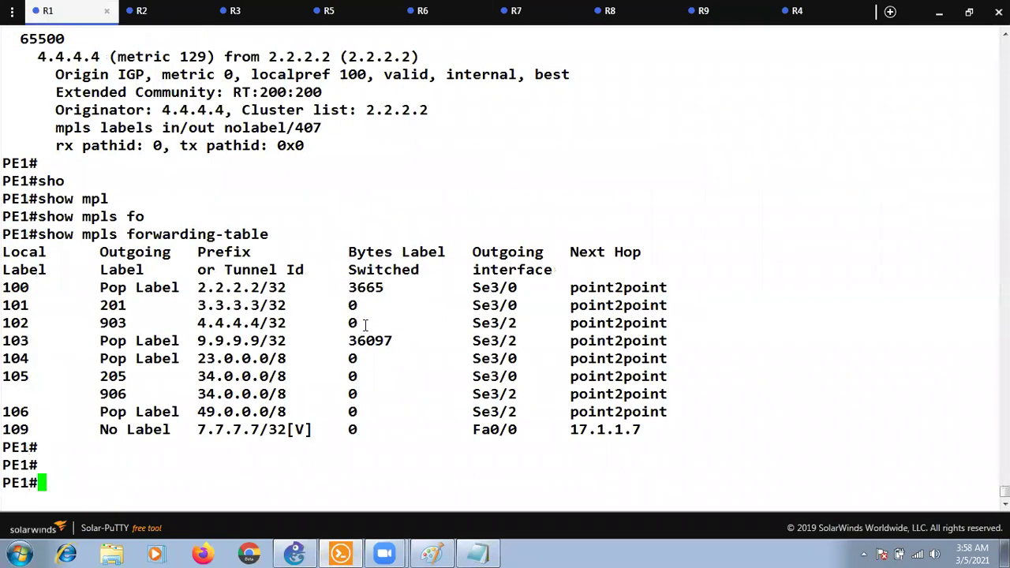
key(Return)
key(Return)
text(sho)
key(Tab)
text(run)
key(Tab)
text(| sec router bgp)
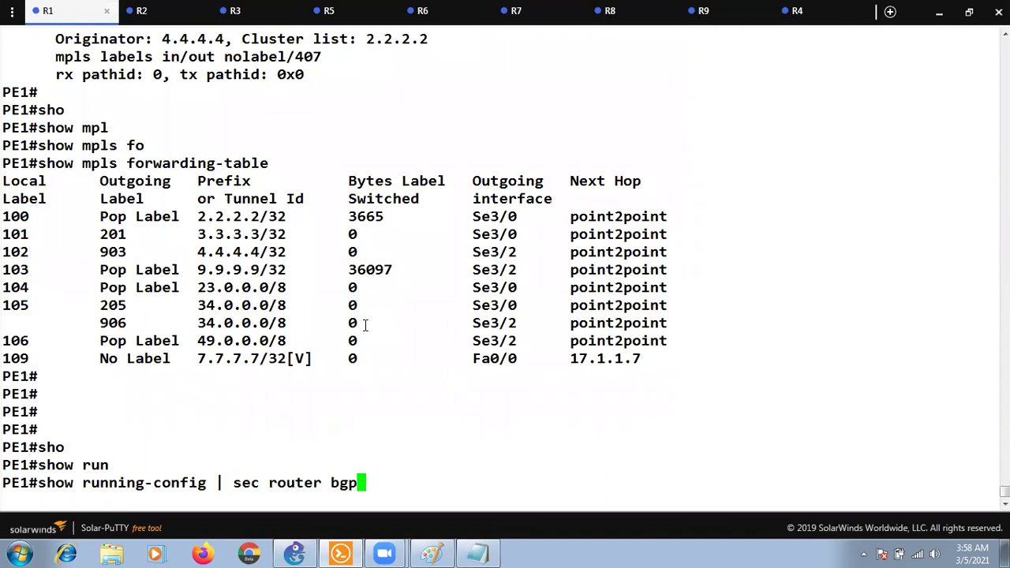
key(Return)
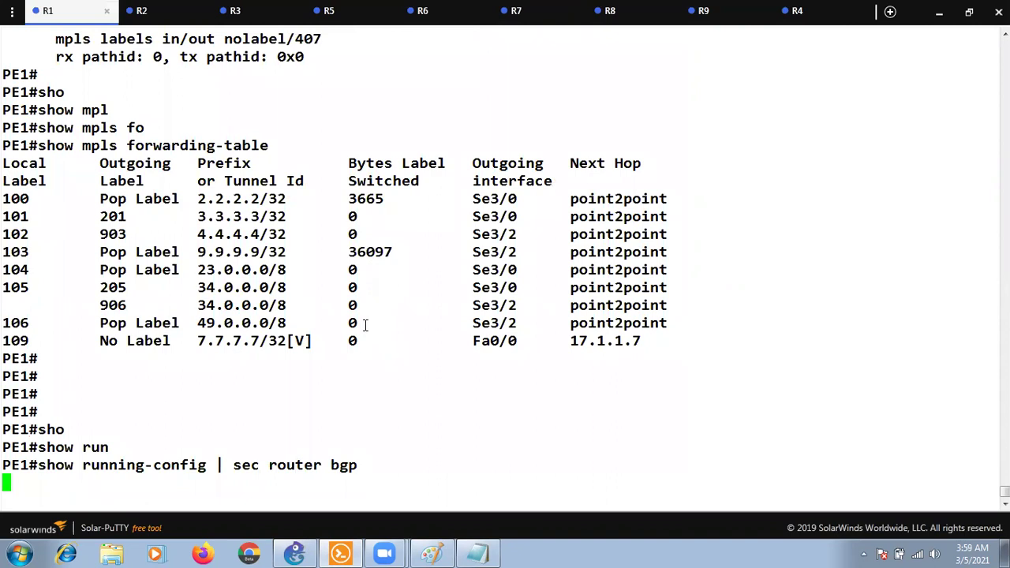
Enter configuration mode on R1 and open router bgp 500 with address-family ipv4 vrf CUST-A, reusing the lines from the running config
text(conf)
key(Return)
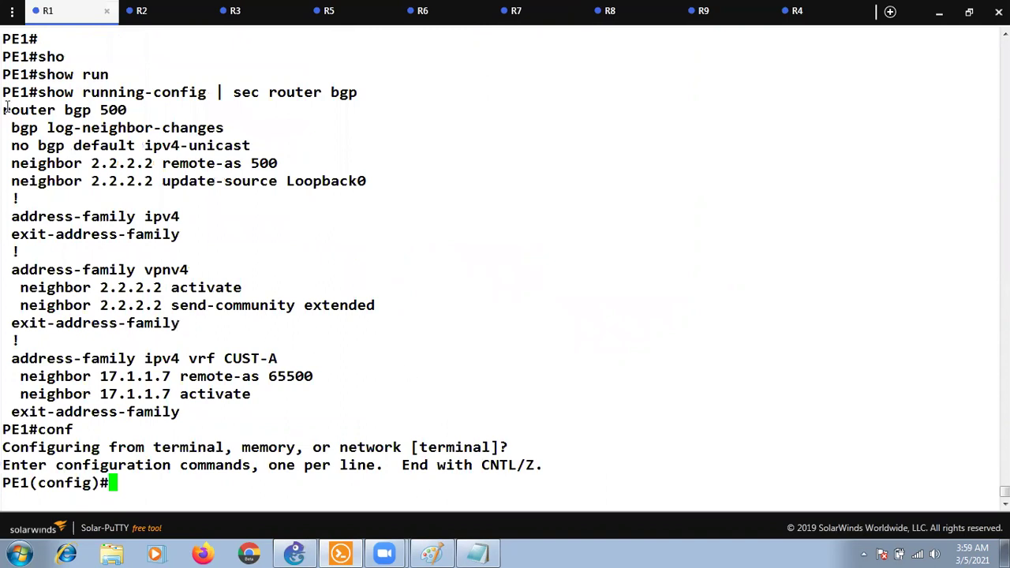
drag(6, 110, 126, 110)
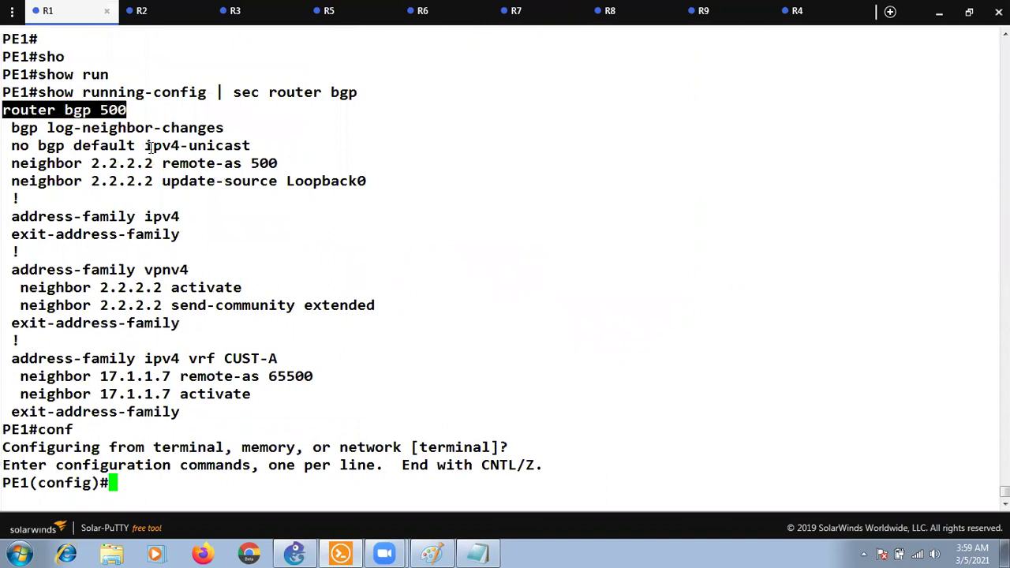
right_click(302, 207)
key(Return)
key(Return)
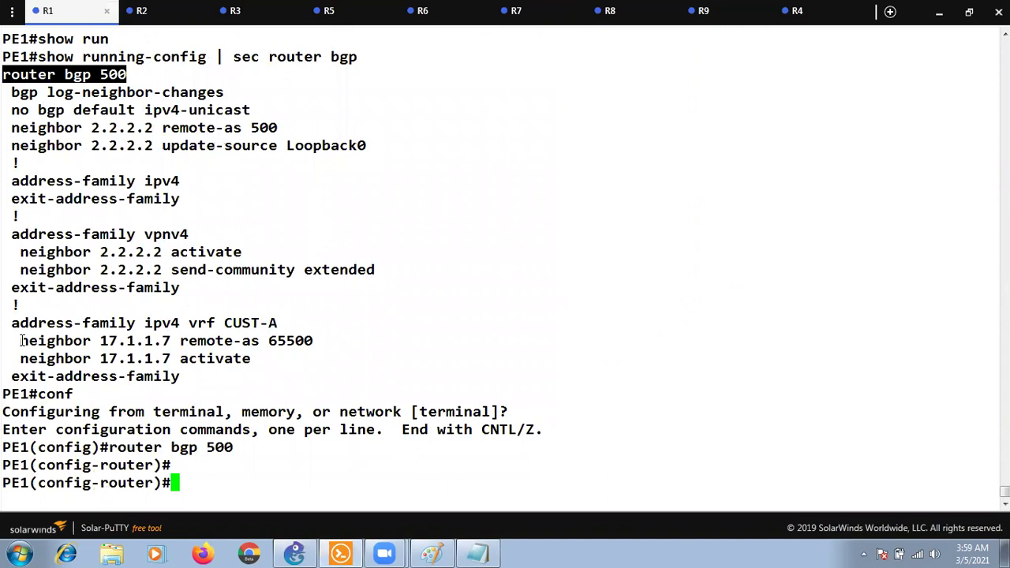
drag(13, 323, 278, 316)
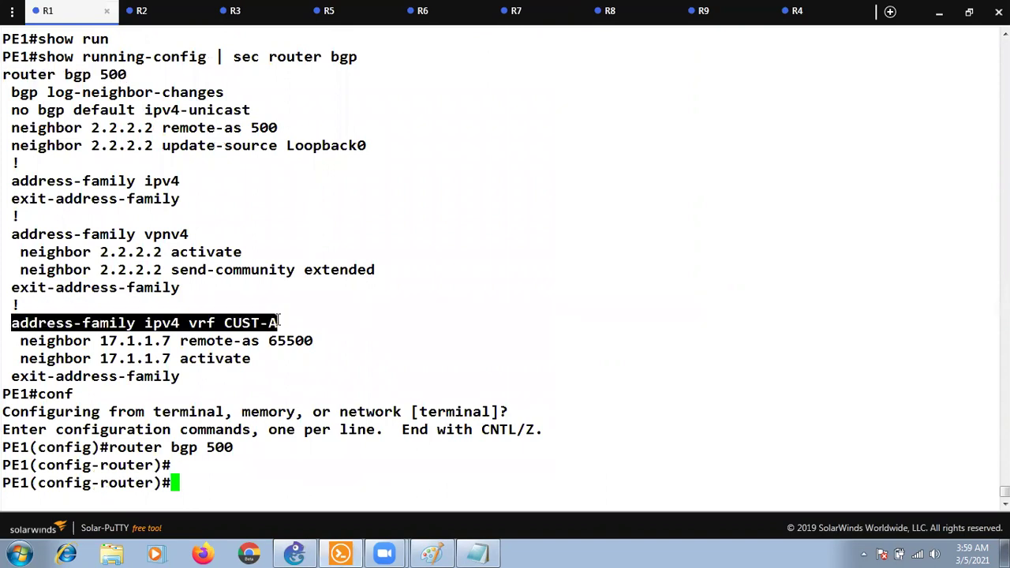
right_click(656, 352)
key(Return)
key(Return)
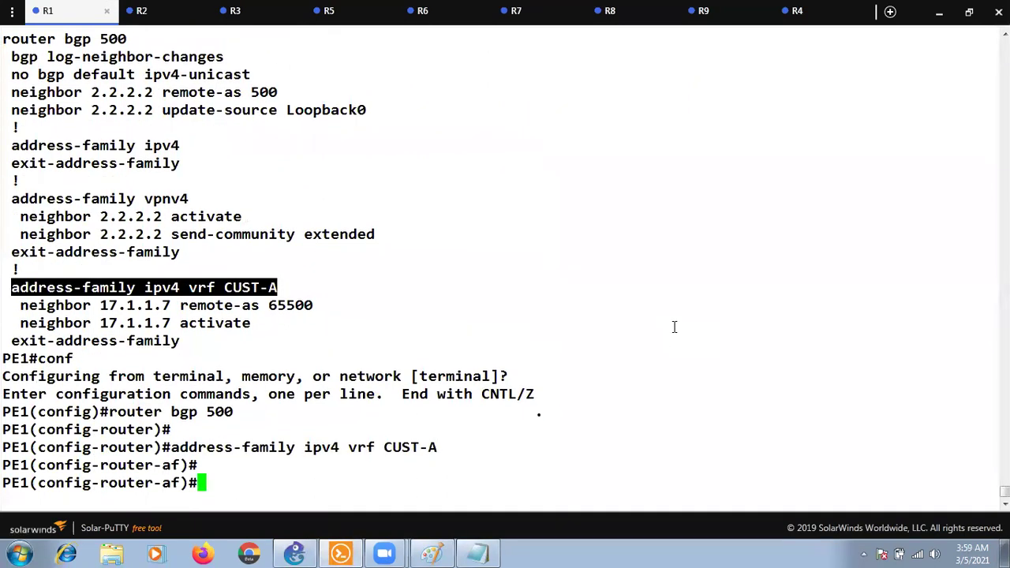
key(Return)
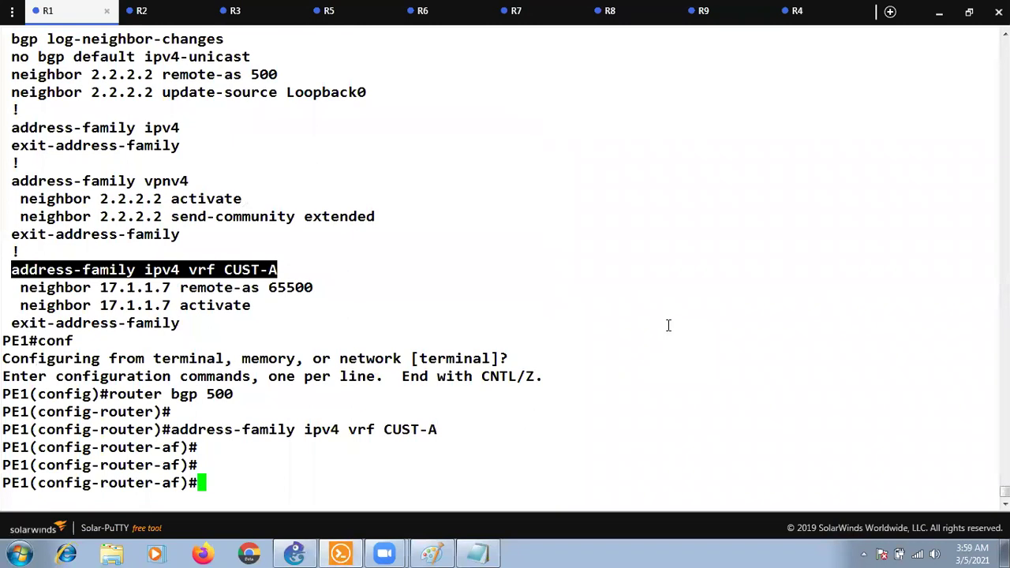
Configure neighbor 17.1.1.7 as-override under VRF CUST-A on R1 and exit configuration mode
text(nei)
key(Tab)
double_click(126, 287)
right_click(488, 329)
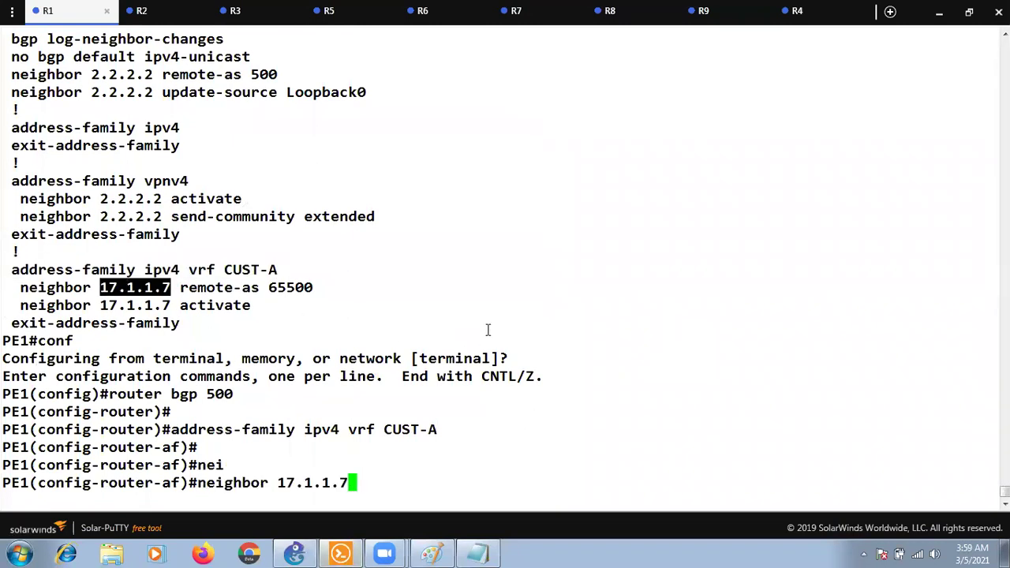
text(as)
key(Tab)
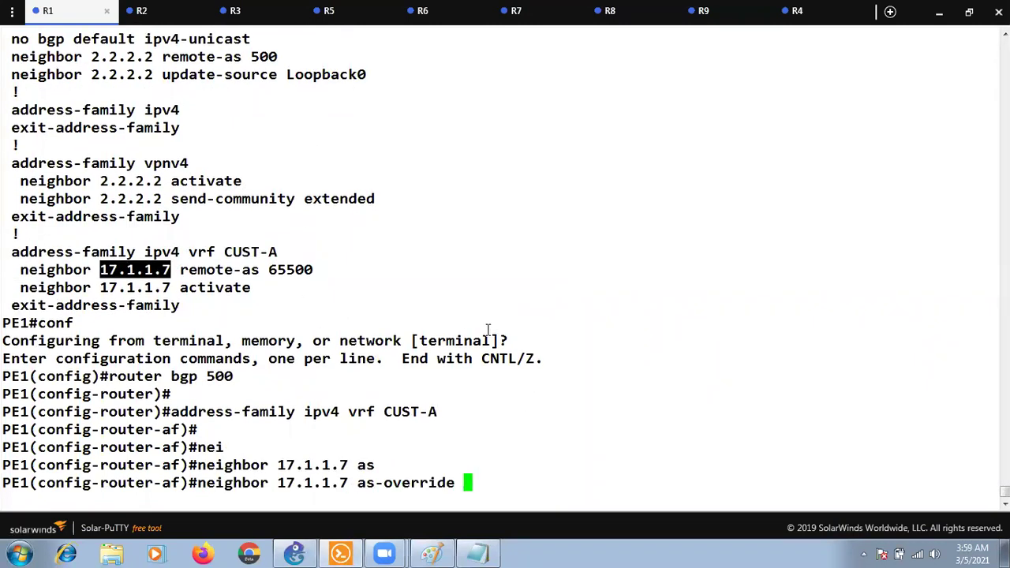
key(Return)
key(Return)
key(ctrl+z)
key(Return)
key(Return)
key(Return)
key(Return)
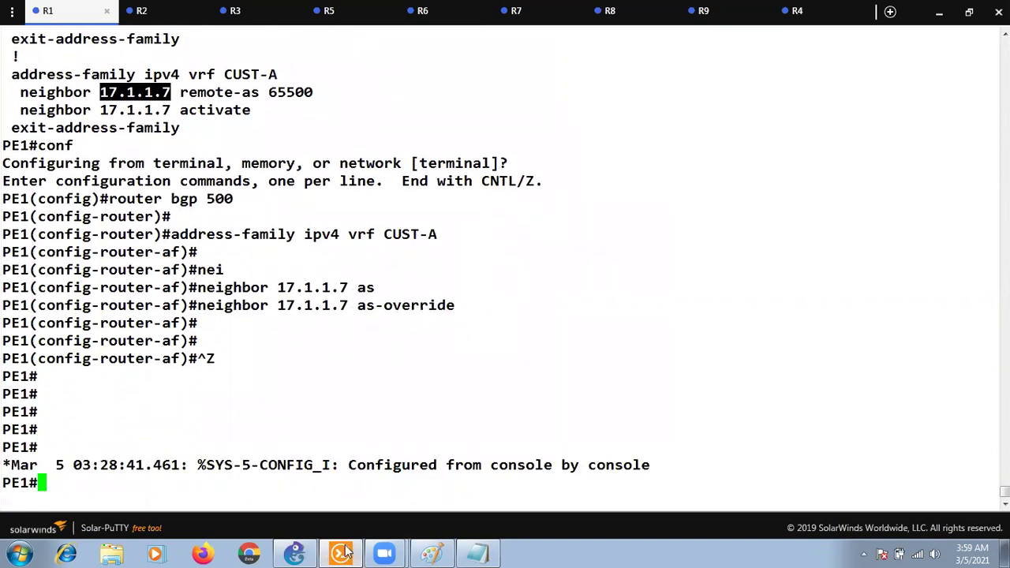
click(307, 551)
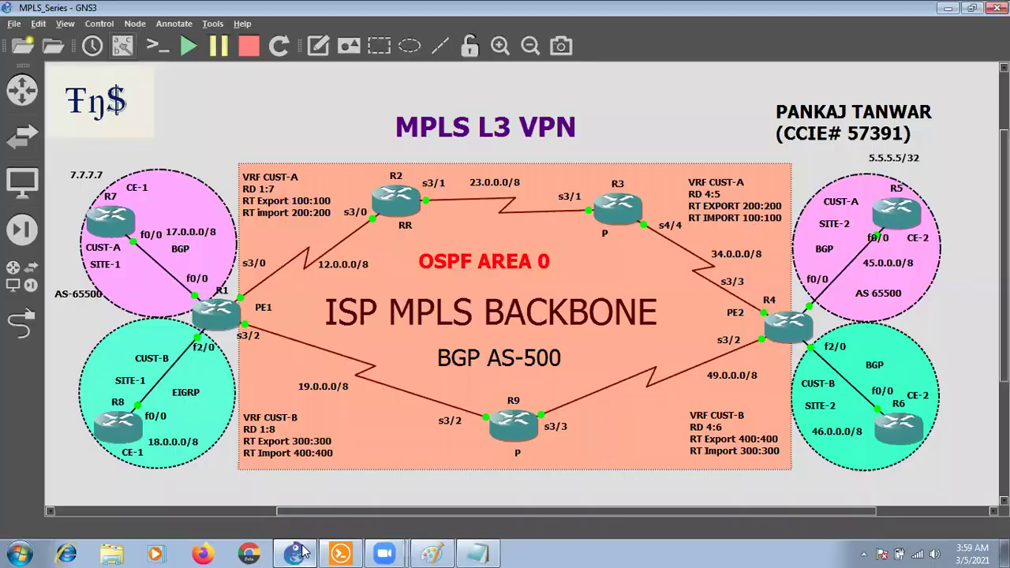
click(302, 551)
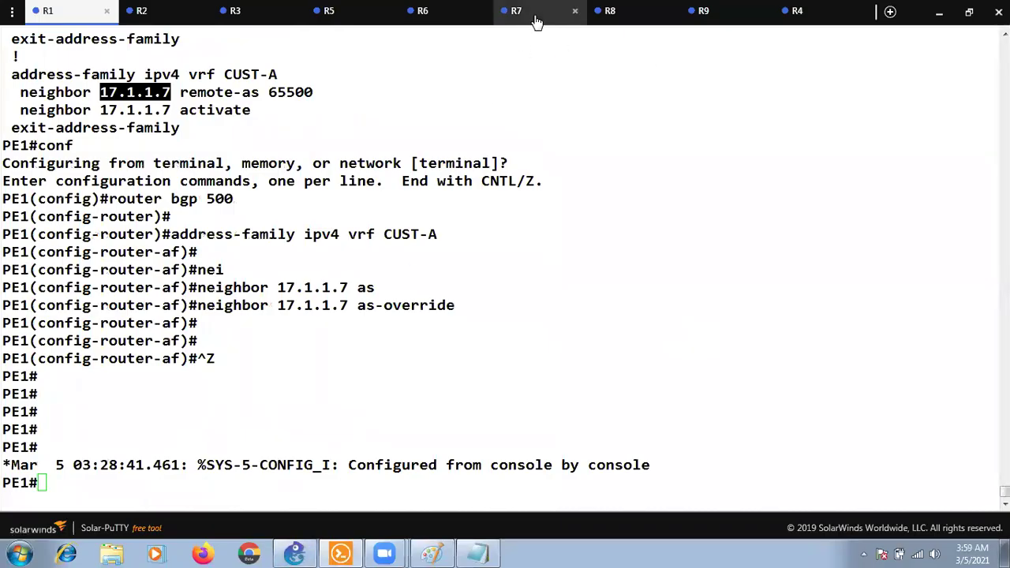
Switch to R7's console and run clear ip bgp * in to refresh the inbound BGP routes
click(534, 16)
key(Return)
text(cle)
key(Tab)
text(ip)
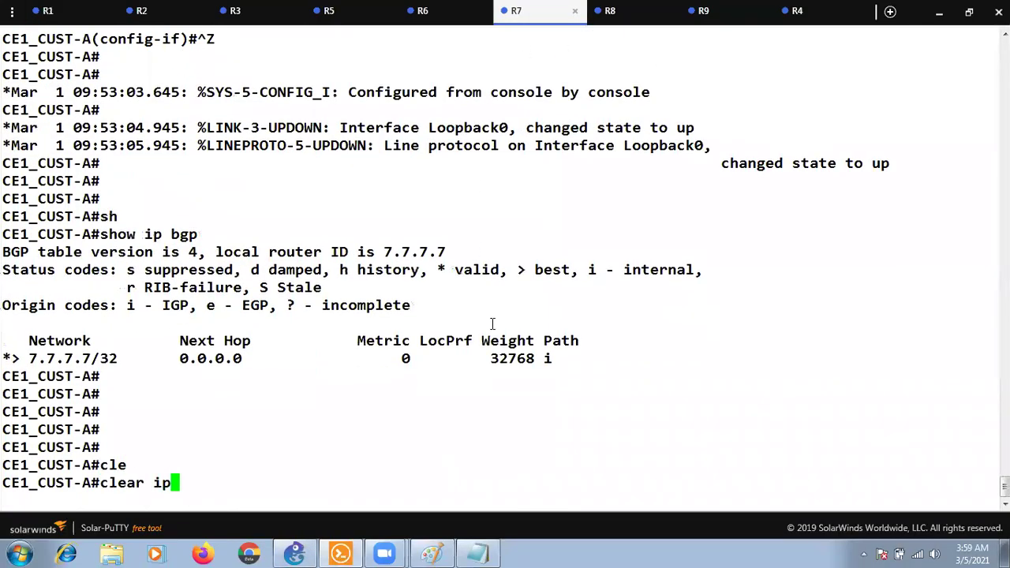
text( bgp * in)
key(Return)
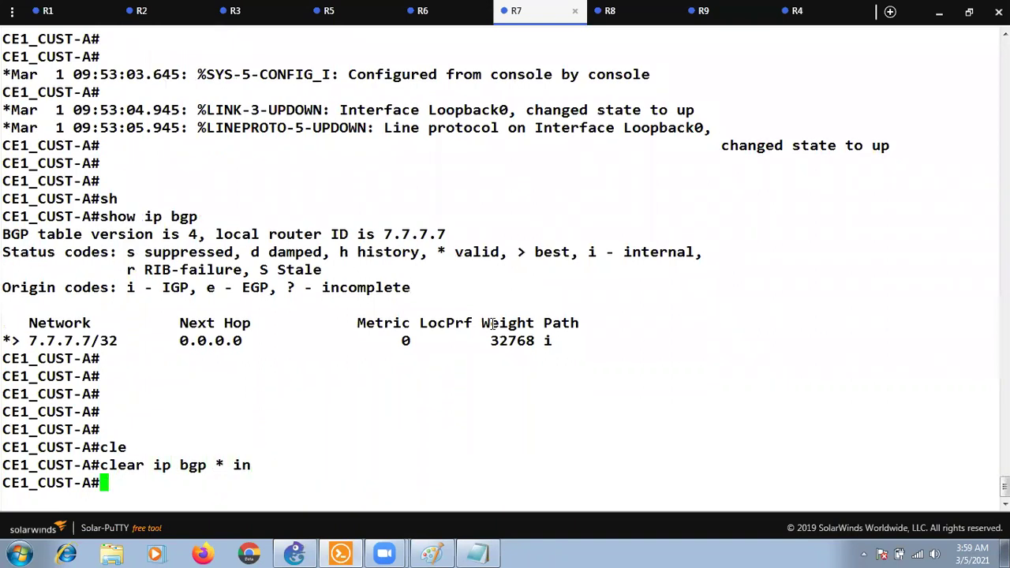
Run show ip bgp on R7 to check its BGP table for customer A's remote loopback
key(Return)
key(Return)
key(Up)
key(Down)
text(conf)
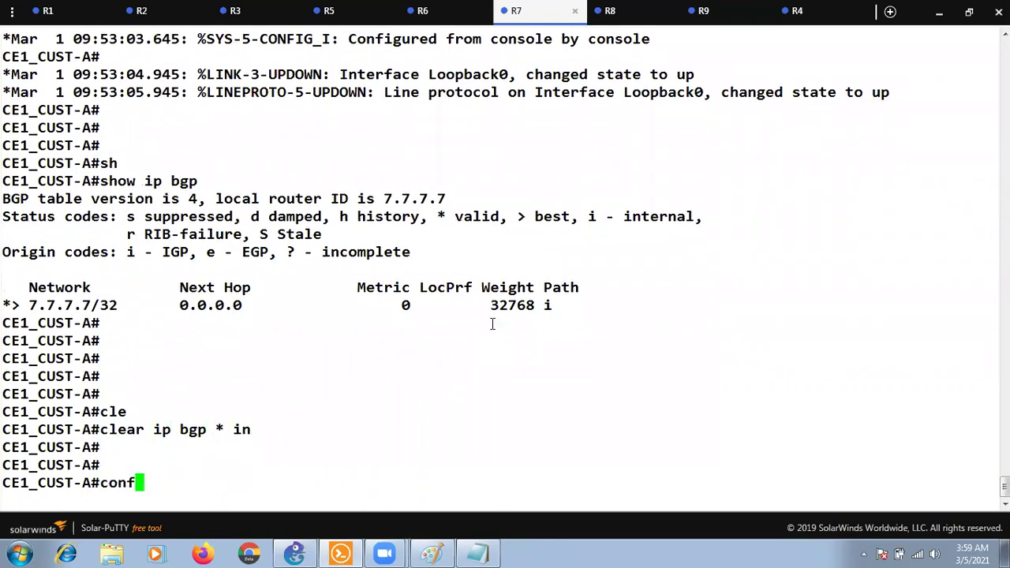
key(Up)
key(Up)
key(Return)
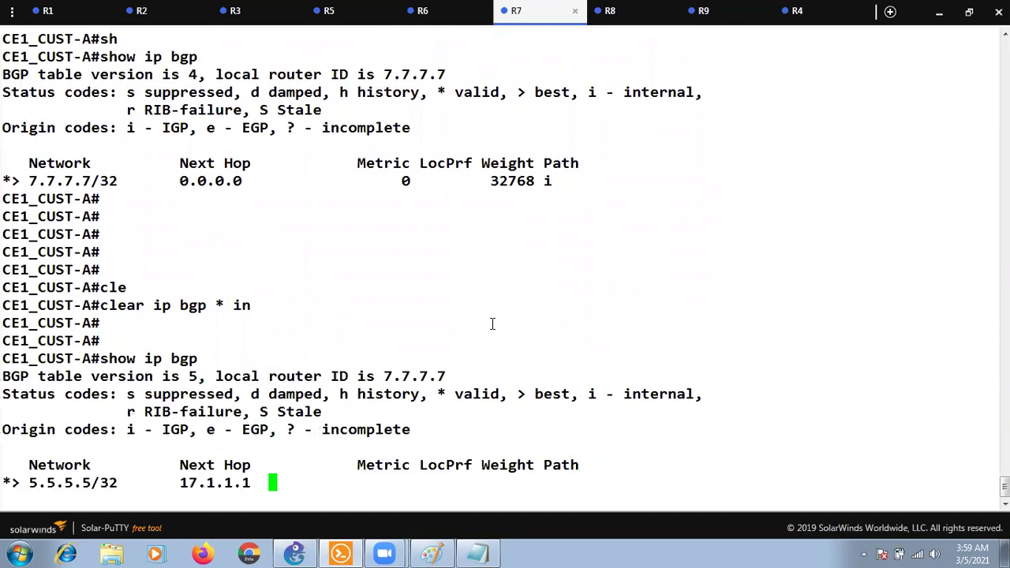
key(Return)
key(Return)
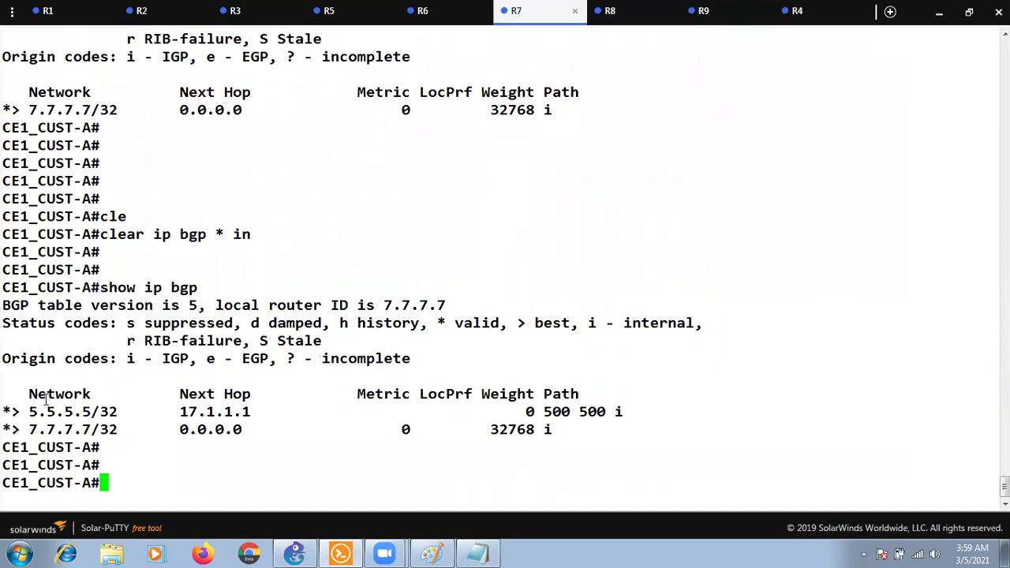
Highlight the 5.5.5.5/32 route and the second AS number in its path on R7, comparing them with the GNS3 topology
drag(6, 408, 118, 413)
click(135, 442)
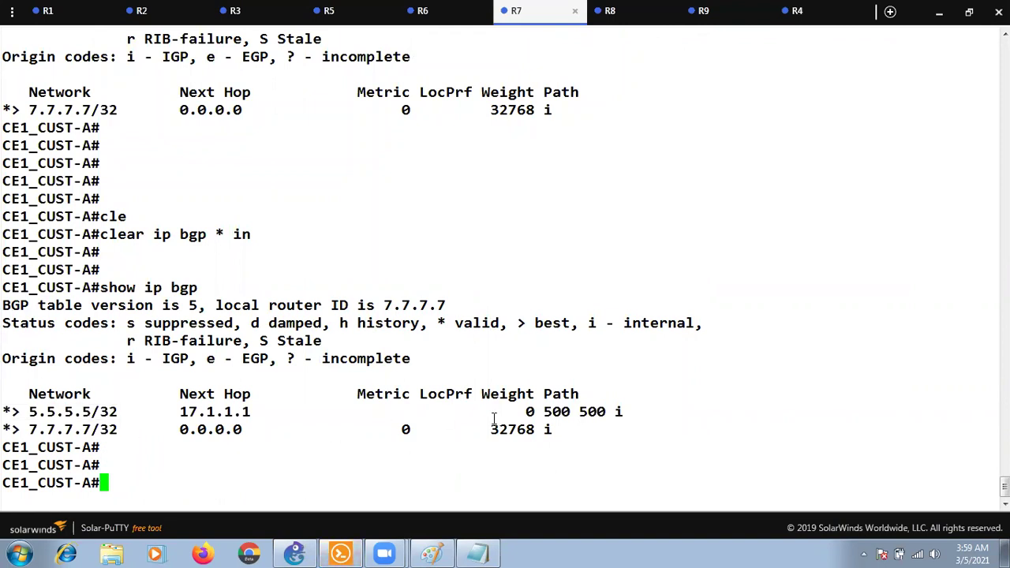
double_click(594, 411)
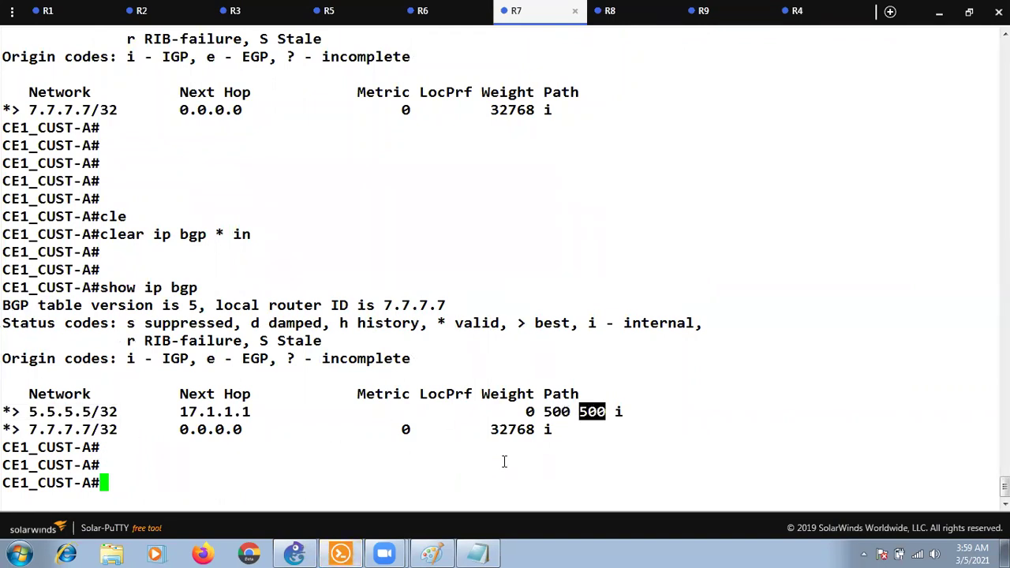
click(294, 554)
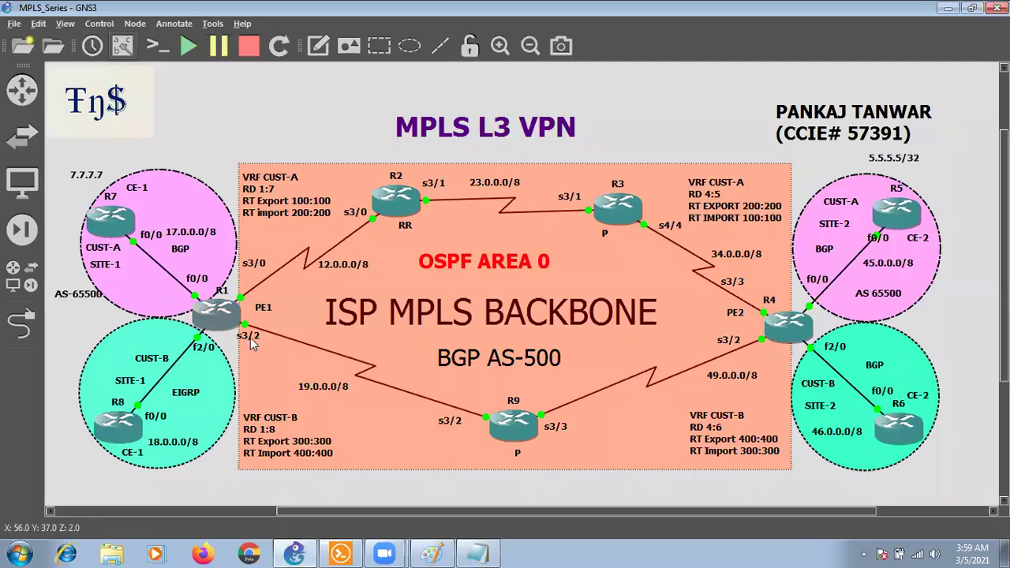
click(294, 555)
click(594, 417)
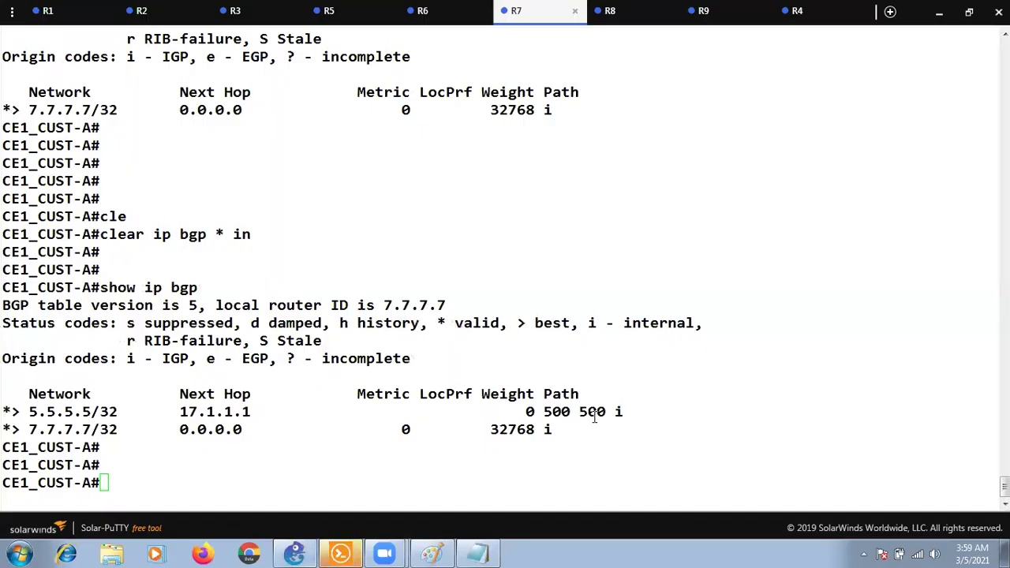
double_click(593, 412)
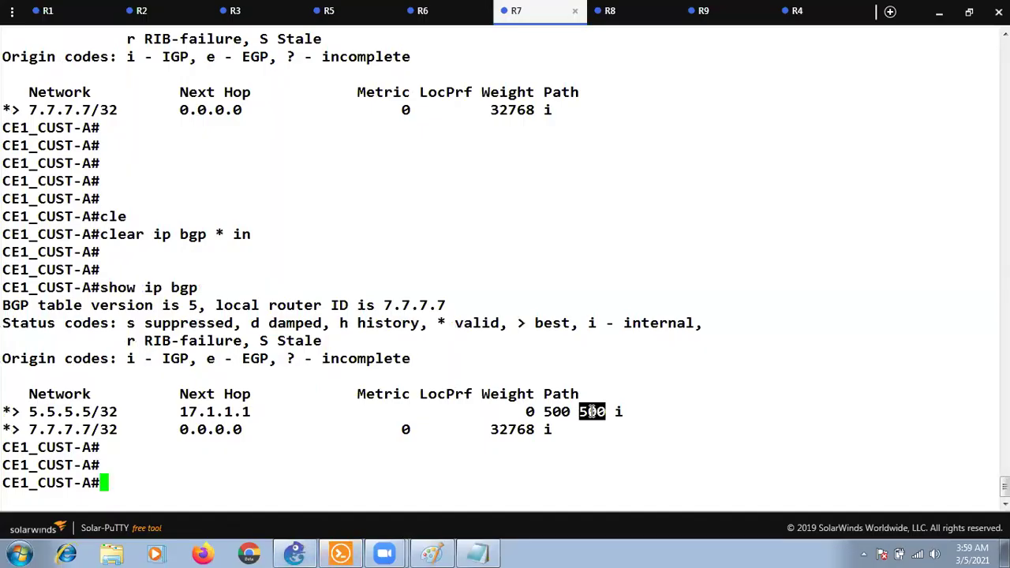
click(593, 412)
Return to the GNS3 topology and shift the 5.5.5.5/32 note slightly down and left above R5
key(alt+Tab)
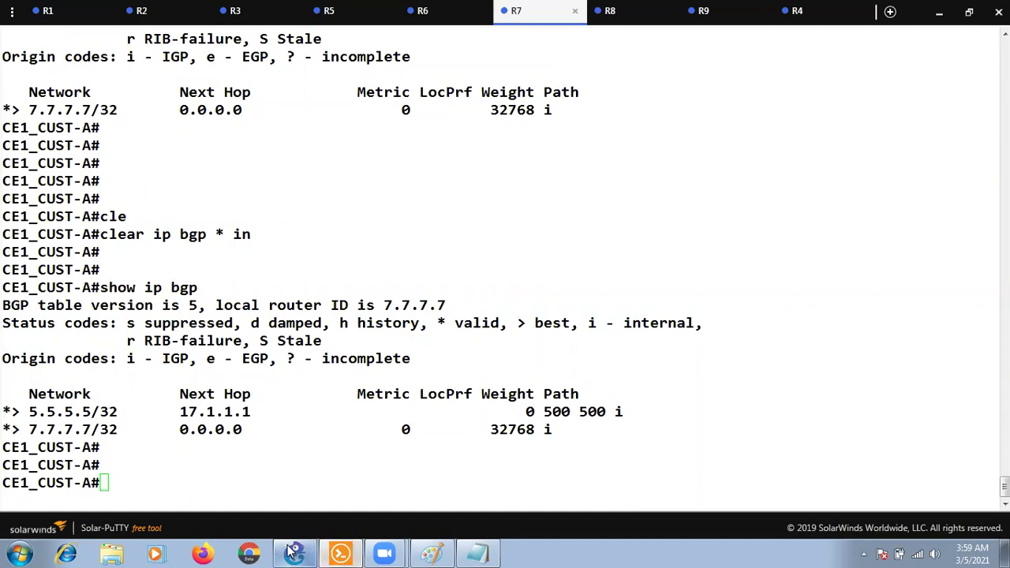
drag(893, 160, 884, 166)
click(930, 180)
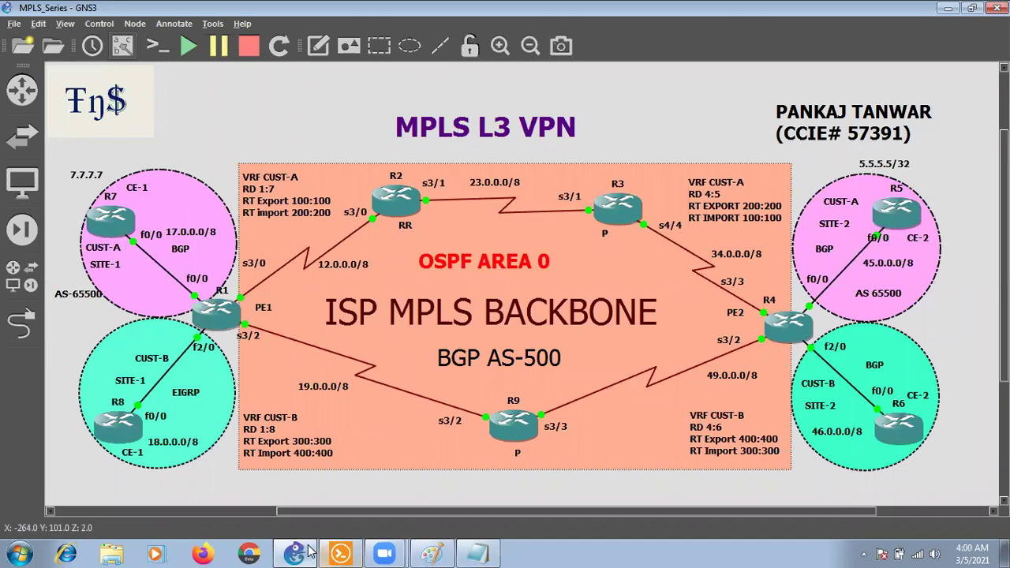
Highlight the weight and AS path of 5.5.5.5/32 in R7's Solar-PuTTY console and check them against the GNS3 topology
click(340, 555)
drag(625, 413, 491, 412)
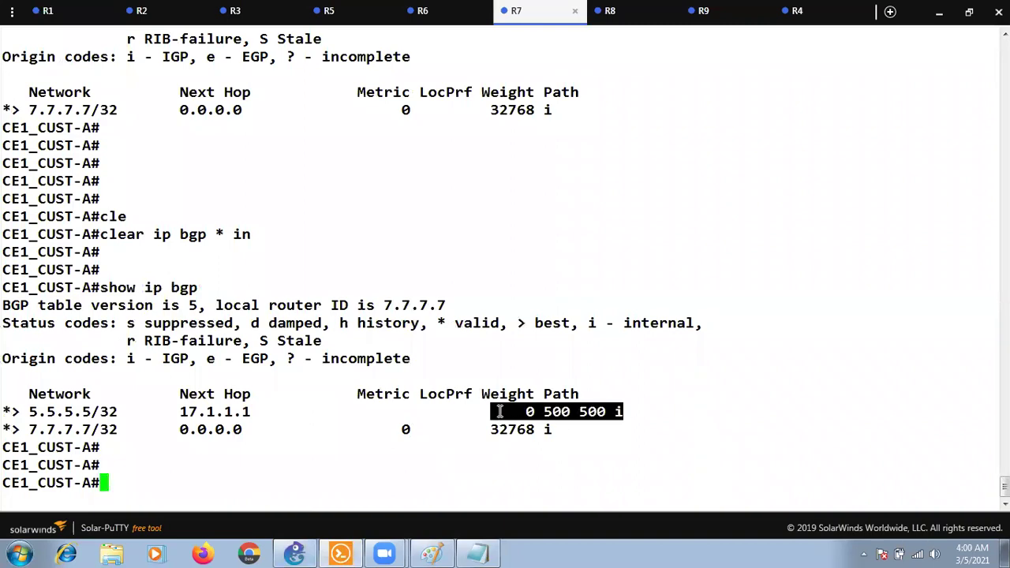
click(294, 555)
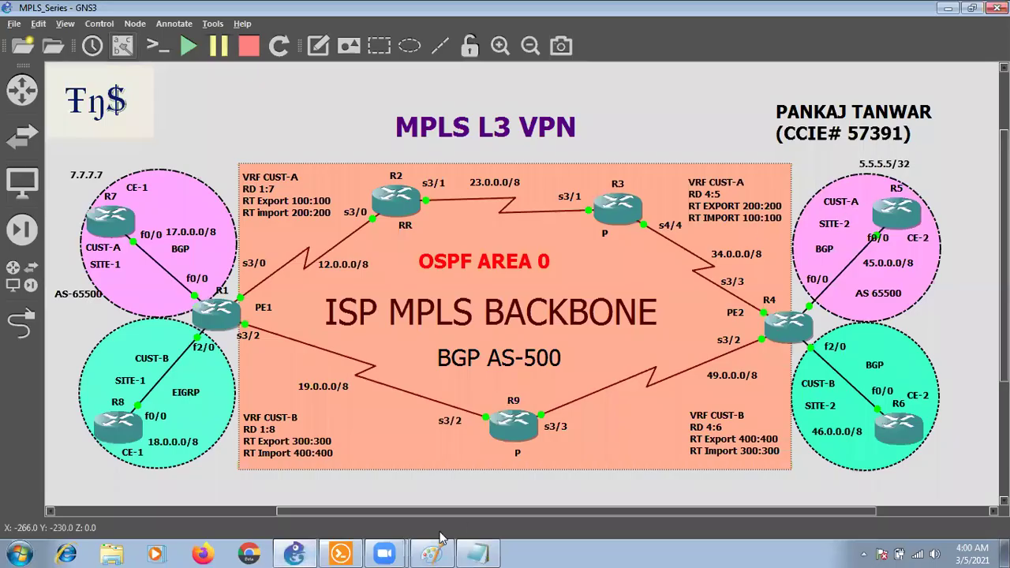
Run show ip bgp on R5's console in Solar-PuTTY and highlight the customer AS number in the 7.7.7.7/32 path
click(340, 555)
click(347, 11)
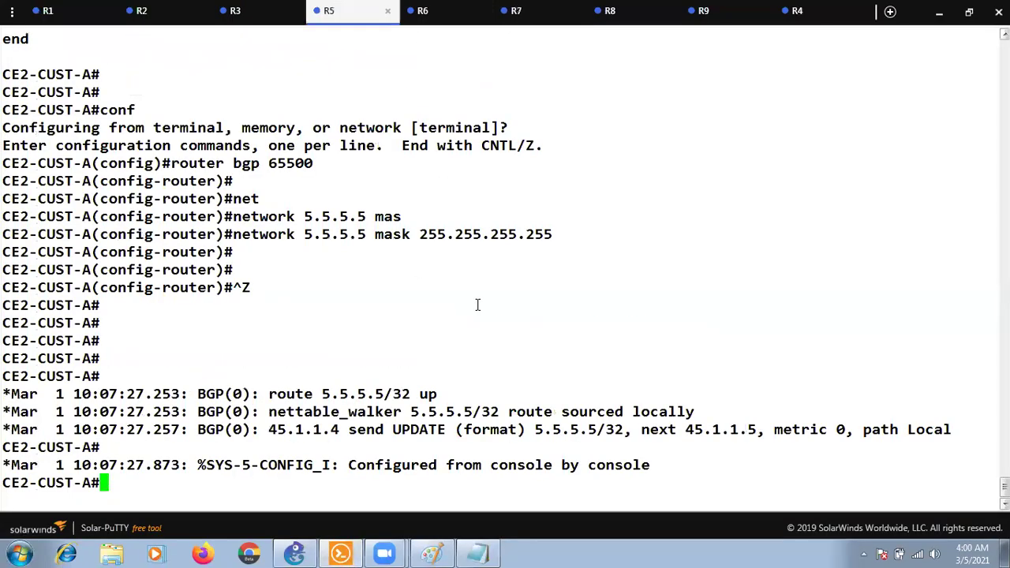
text(sho)
key(Tab)
text(ip bgp)
key(Return)
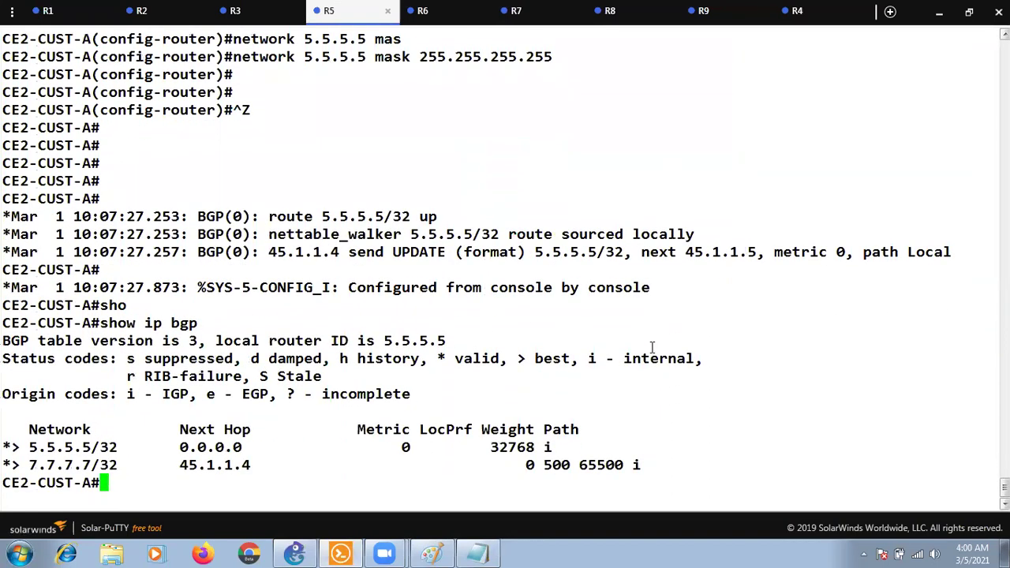
double_click(604, 466)
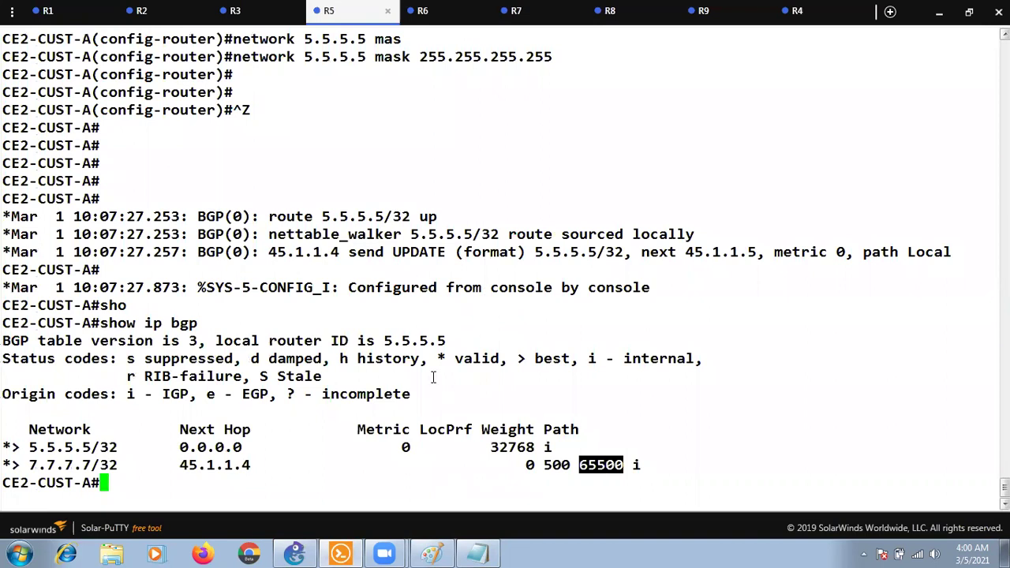
Find the earlier neighbor 45.1.1.4 allowas-in command in R5's console history and highlight it
scroll(435, 332, up, 15)
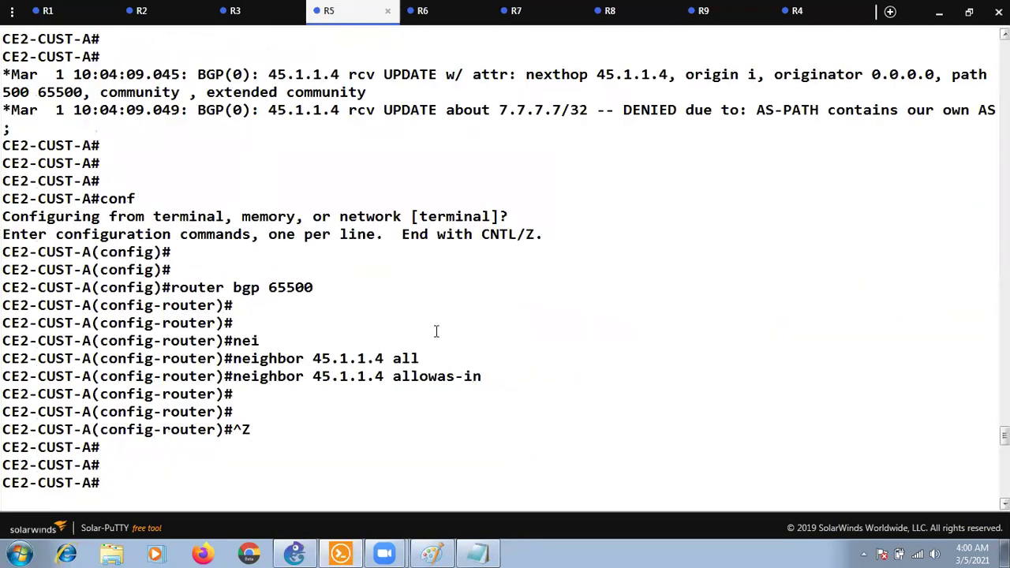
drag(507, 384, 246, 375)
click(362, 415)
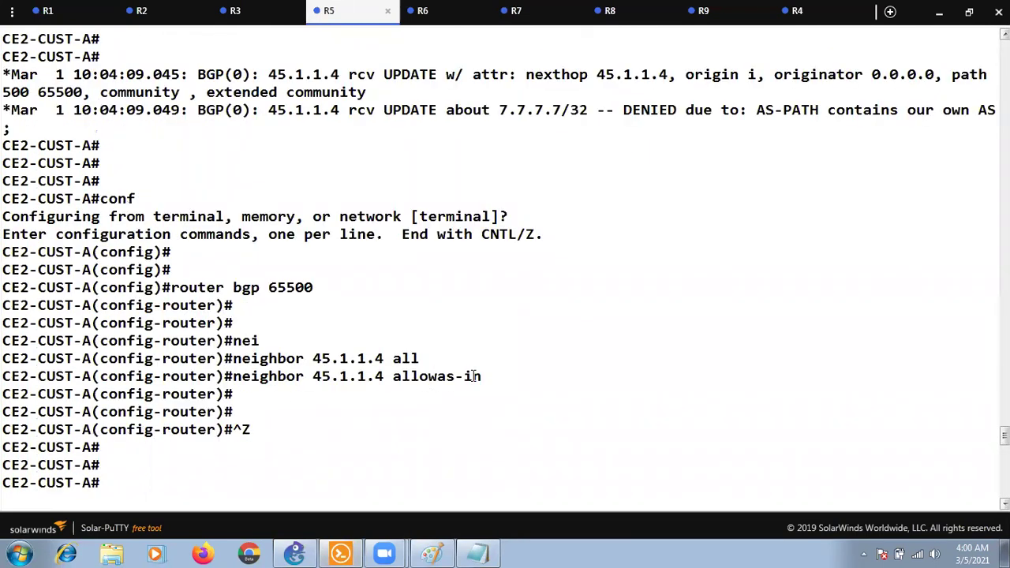
drag(488, 371, 231, 375)
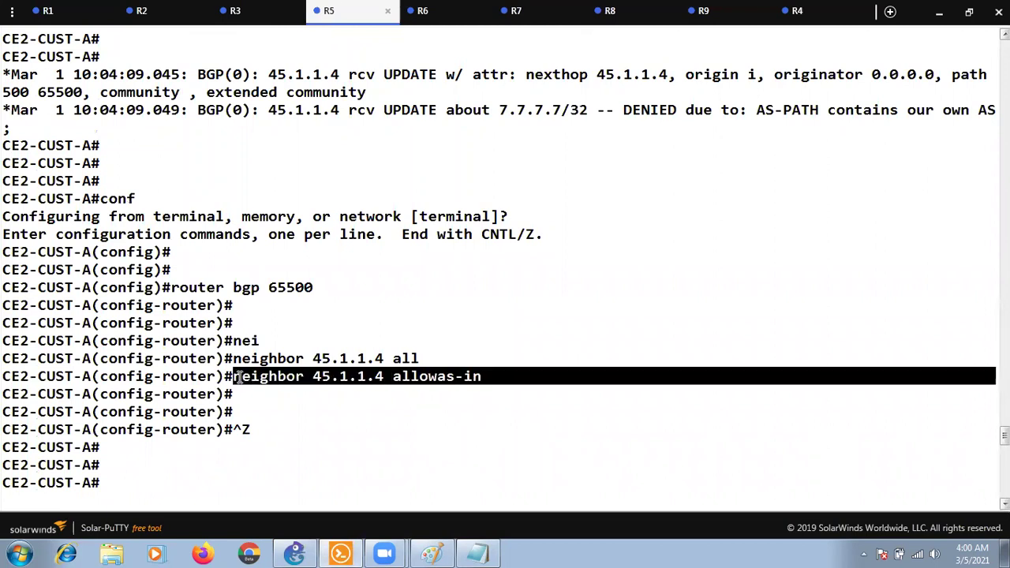
click(437, 384)
drag(490, 377, 235, 379)
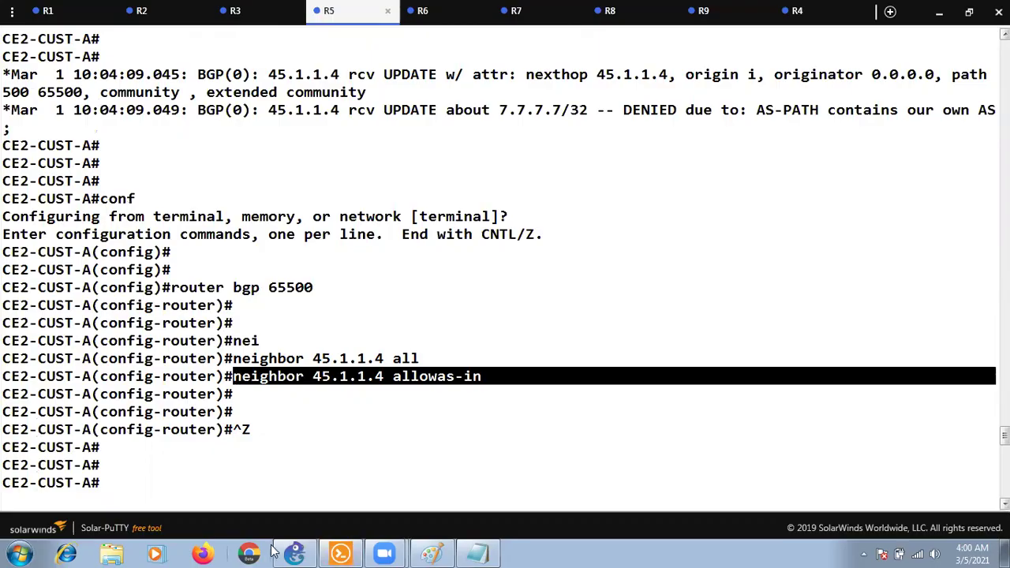
Check the GNS3 topology, switch to the Paint diagram, and underline 7.7.7.7/32 above CE1 with a double brush stroke
click(294, 555)
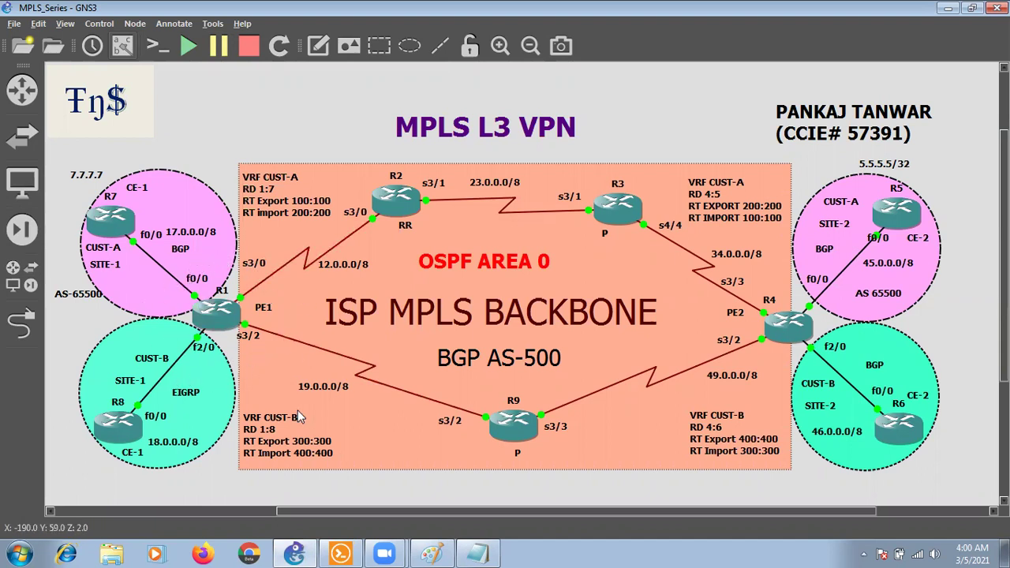
click(431, 554)
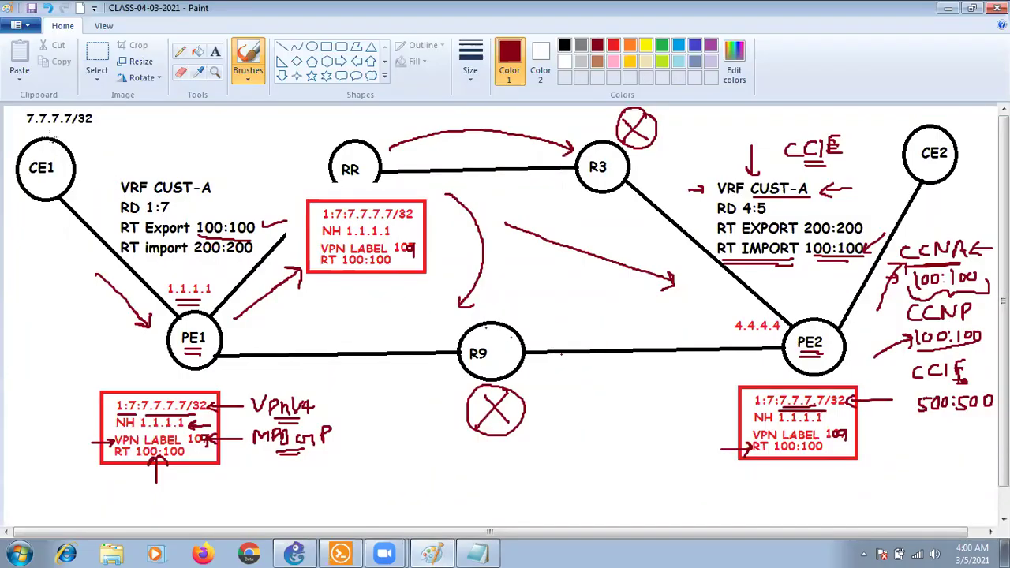
drag(26, 129, 69, 131)
drag(55, 135, 85, 135)
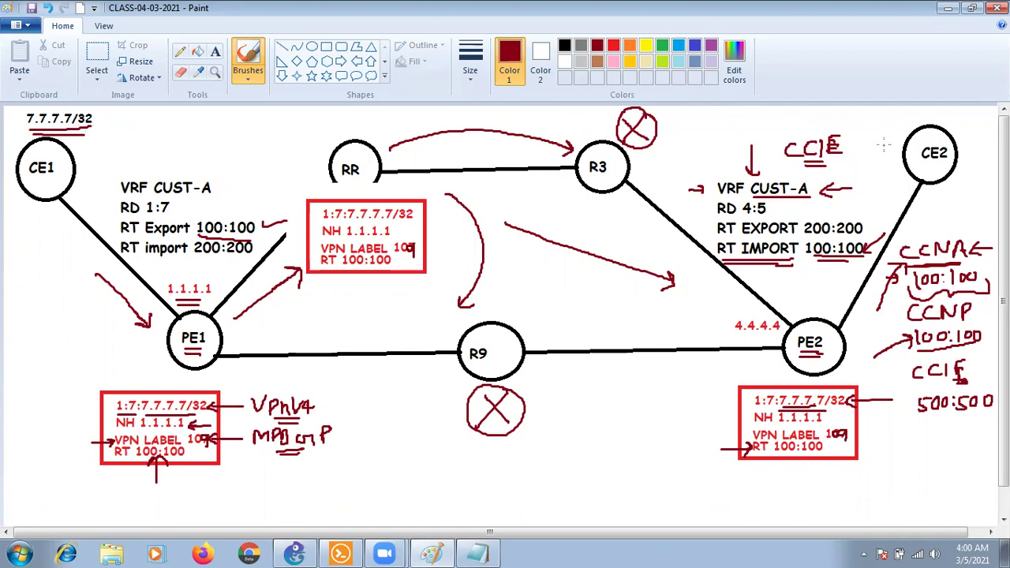